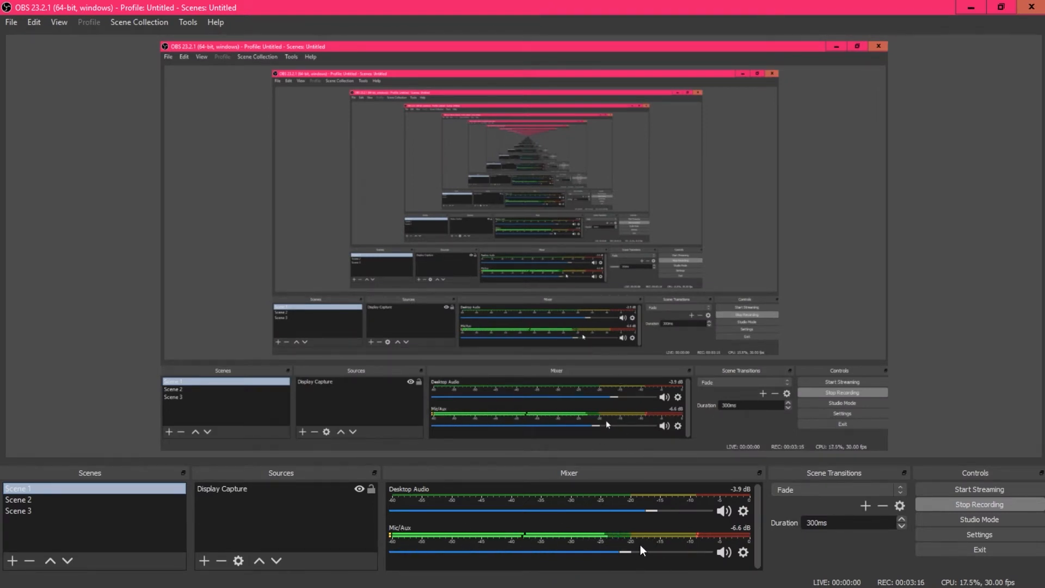
Open the Mic/Aux source's properties and view the list of available microphone devices
left_click(743, 553)
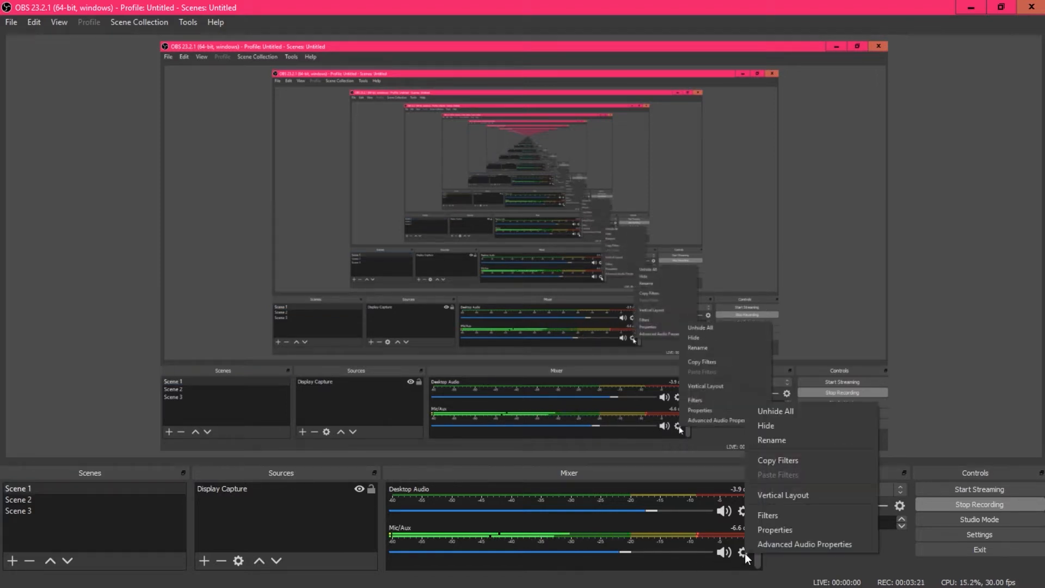
left_click(765, 531)
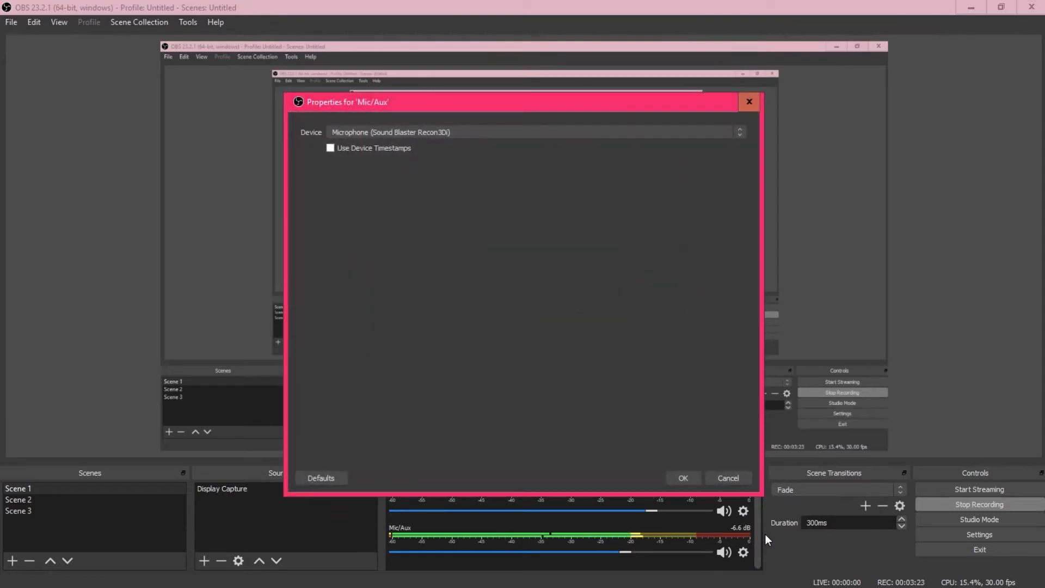
left_click(741, 134)
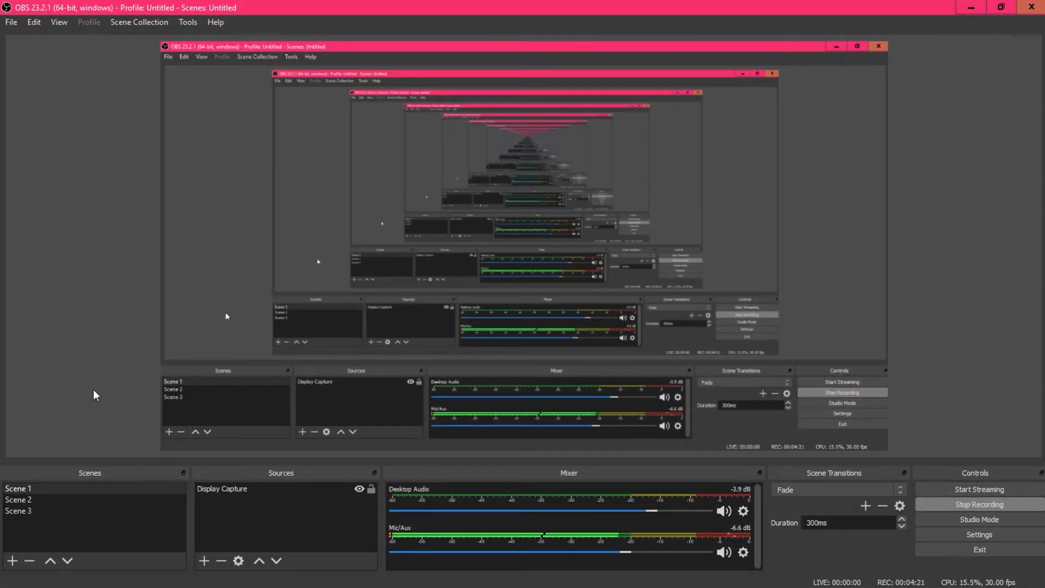
Add the existing Video Capture Device to Scene 1 as a visible source
left_click(204, 560)
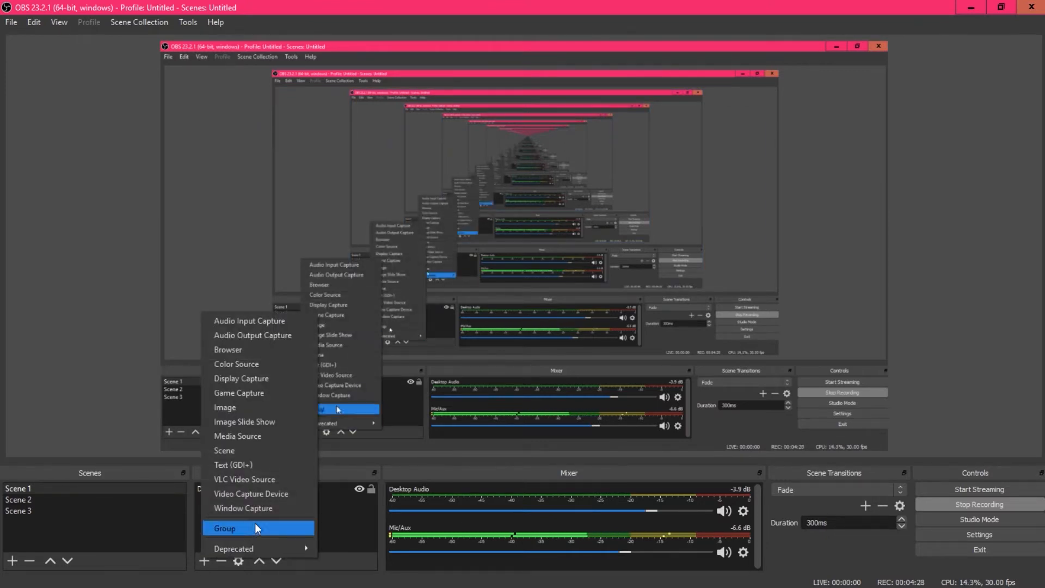
left_click(263, 493)
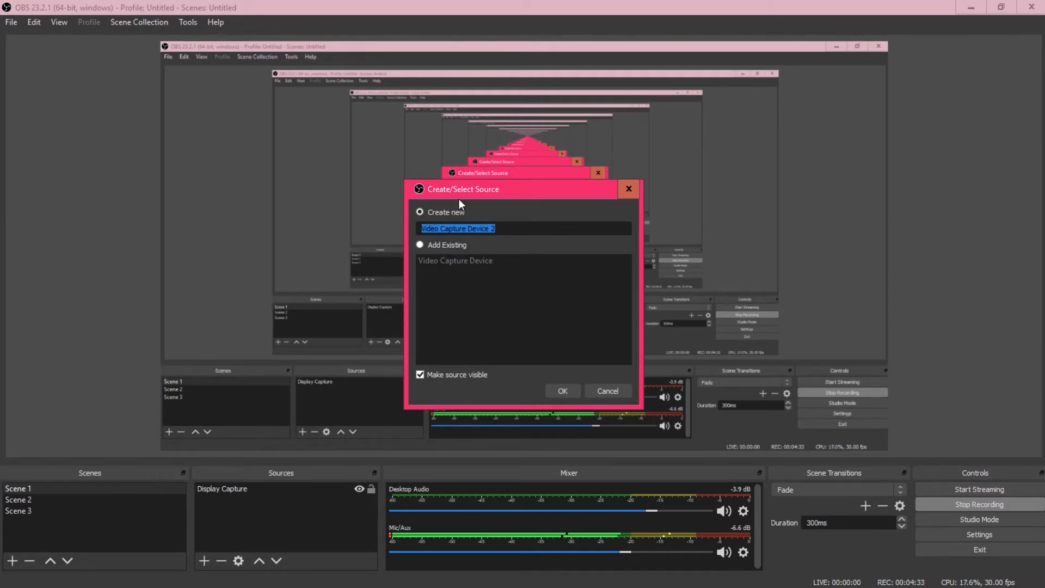
left_click(419, 245)
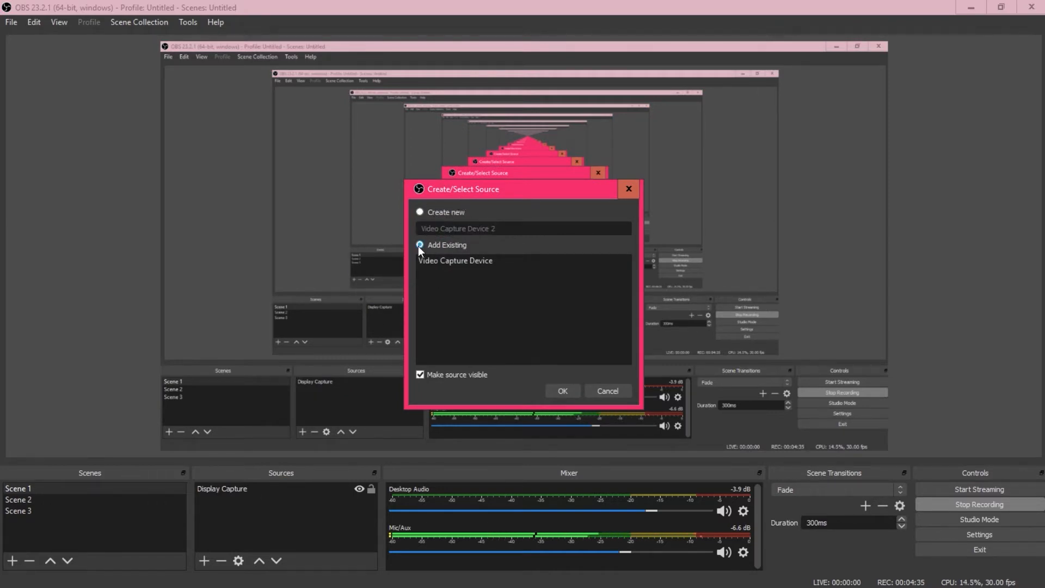
left_click(446, 262)
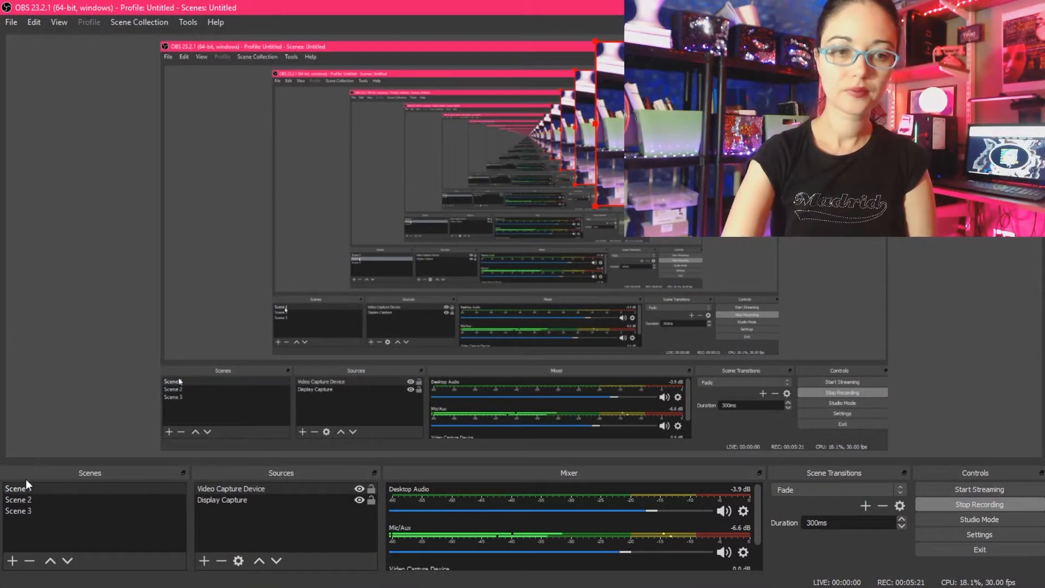
left_click(24, 508)
left_click(24, 500)
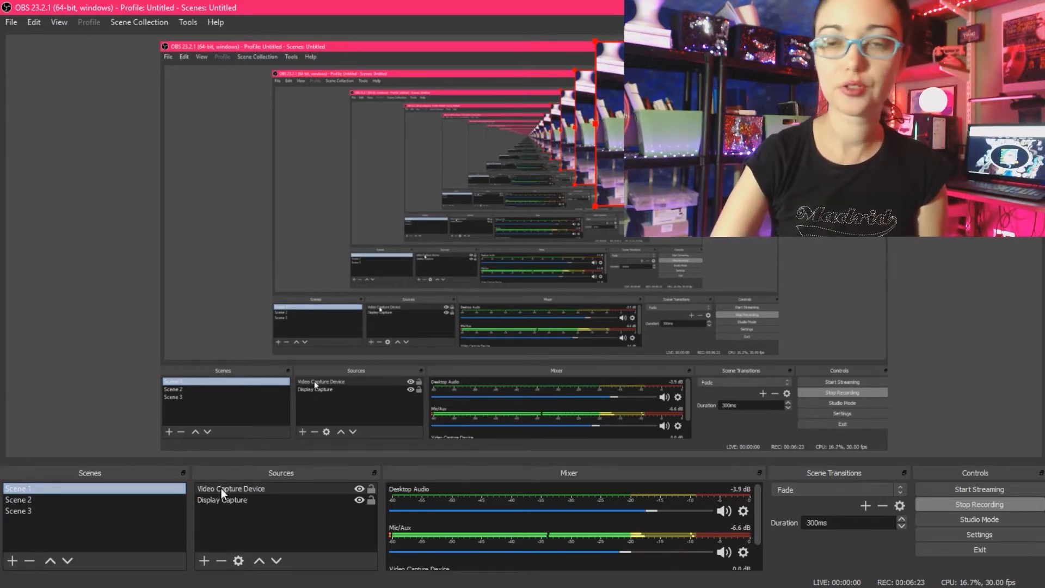
In the Video Capture Device's properties, use the Custom resolution type with a resolution of 1920x1080
right_click(221, 488)
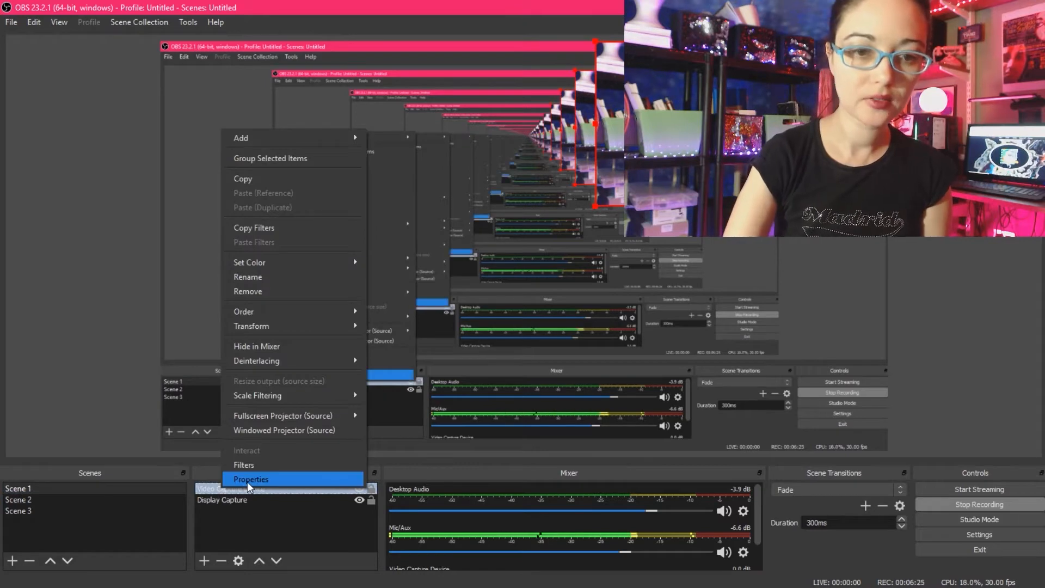
left_click(248, 482)
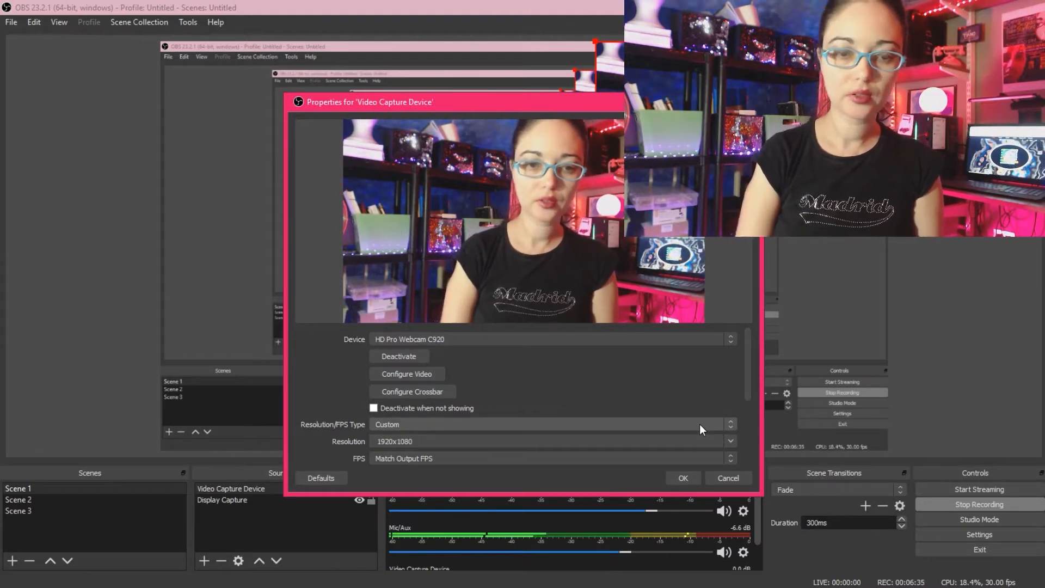
left_click(733, 422)
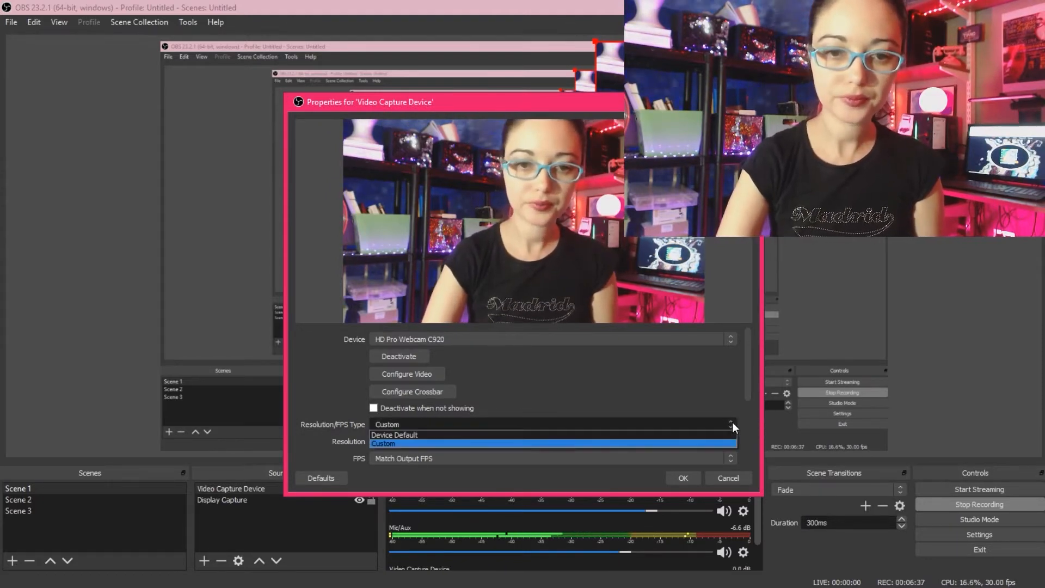
left_click(710, 388)
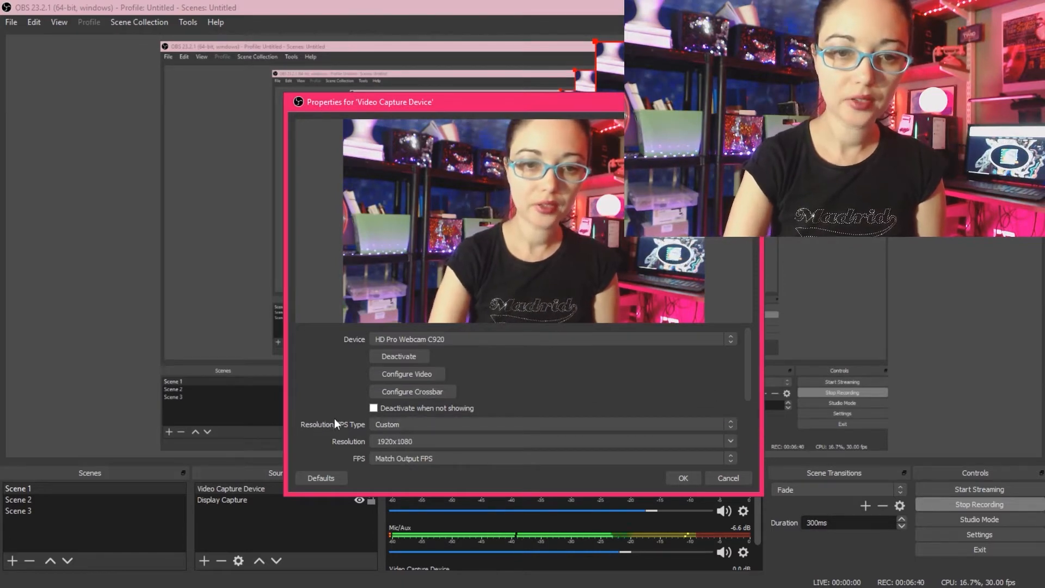
left_click(727, 439)
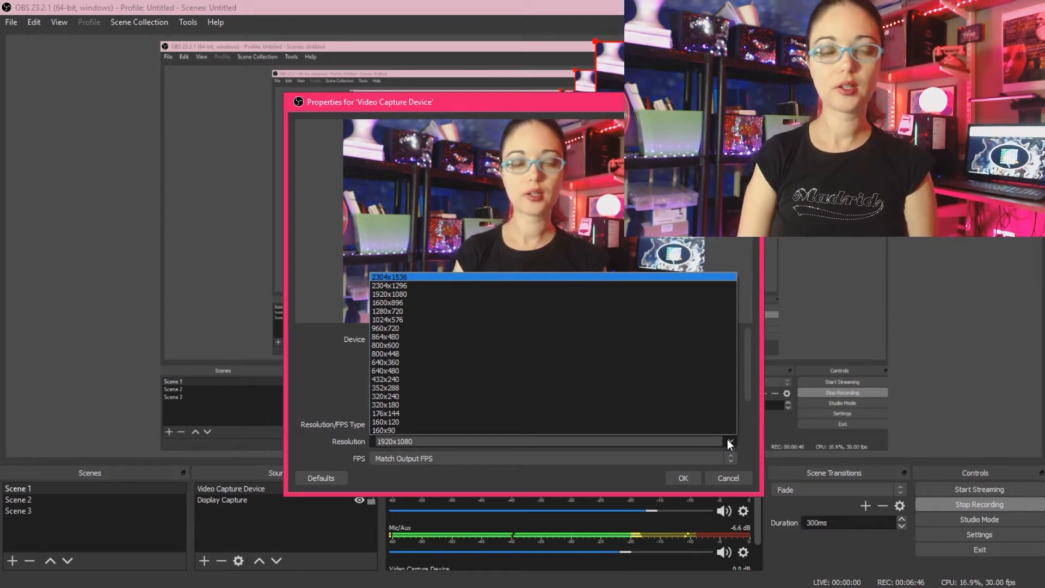
left_click(431, 293)
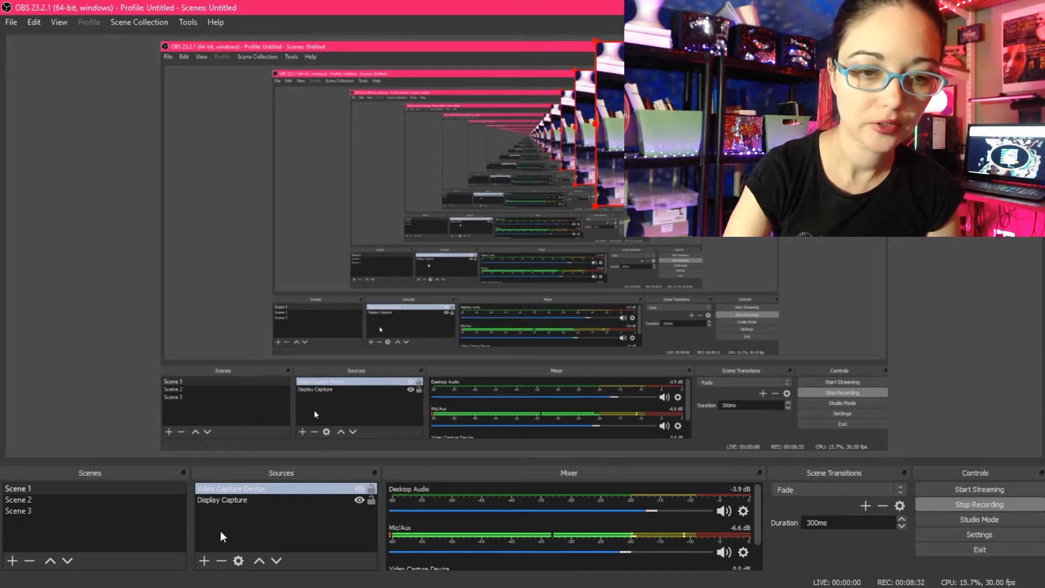
Add a new visible image source named still_overlay to Scene 1
left_click(205, 558)
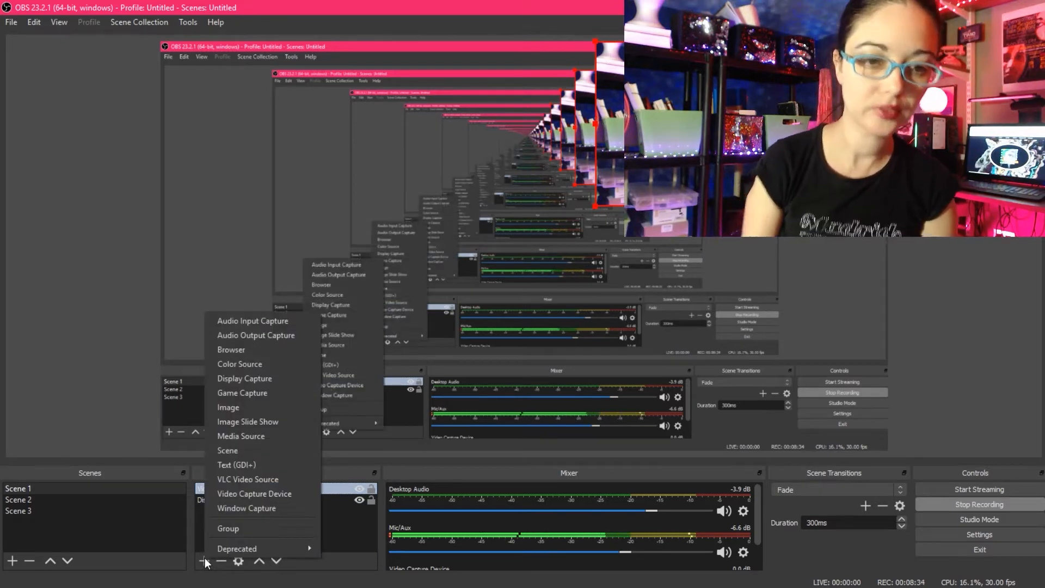
left_click(223, 407)
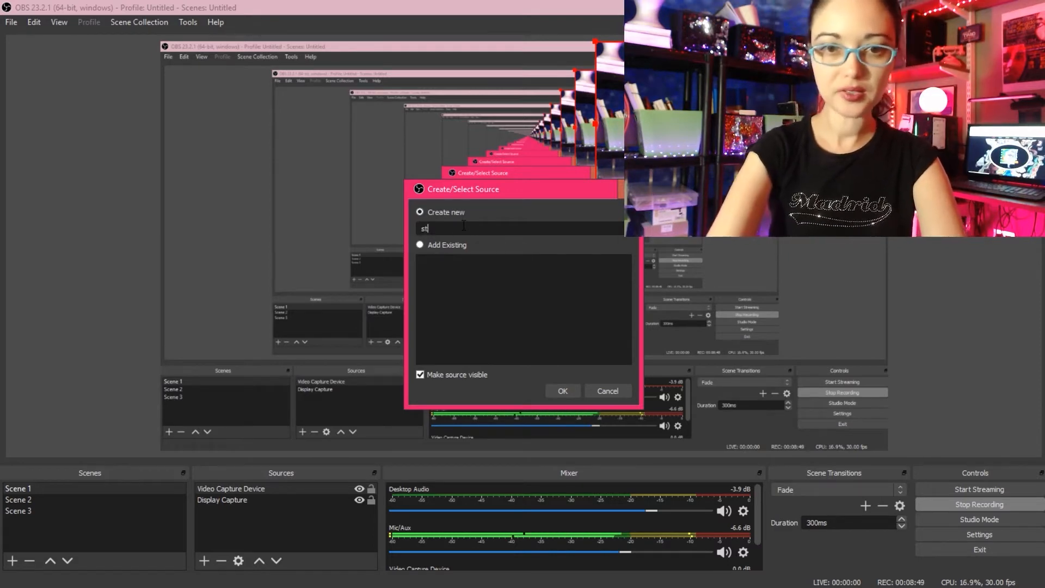
type("still_overlay")
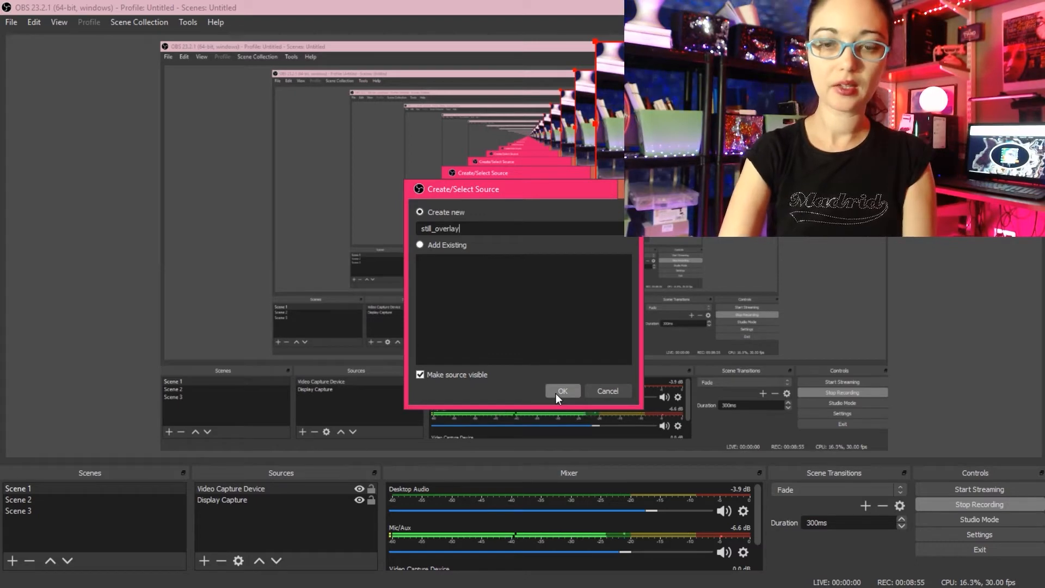
left_click(556, 395)
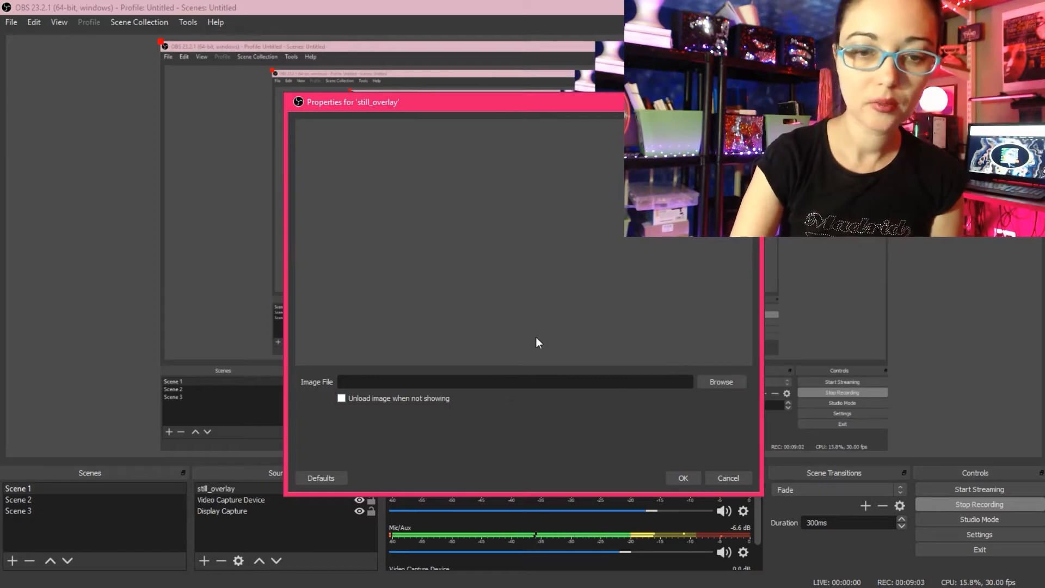
Load the Desktop image My Post (2) into still_overlay and move its logo over the lower-right corner of the webcam picture
left_click(719, 383)
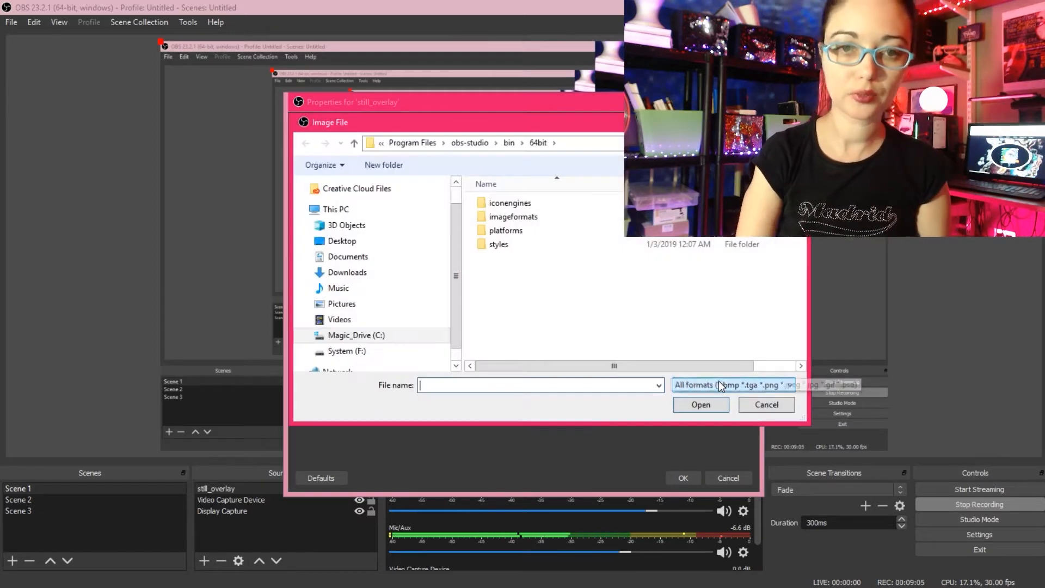
left_click(341, 240)
left_click(532, 257)
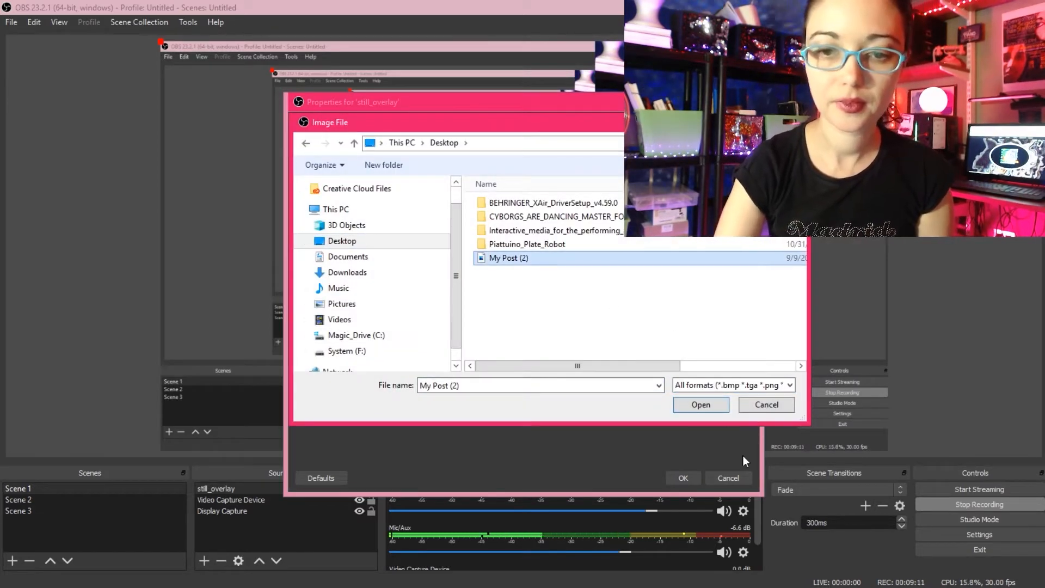
left_click(713, 406)
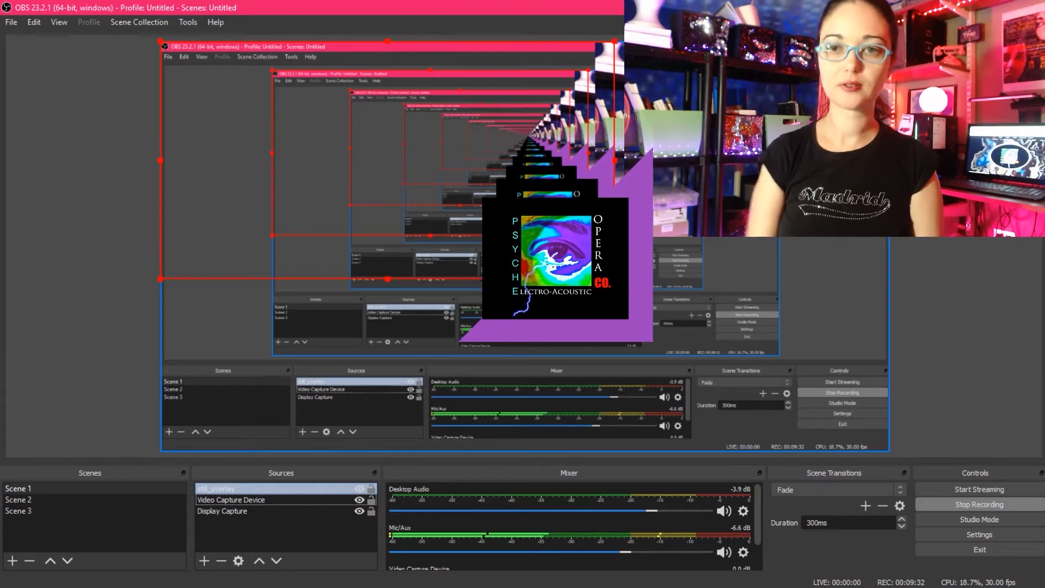
left_click_drag(541, 265, 814, 266)
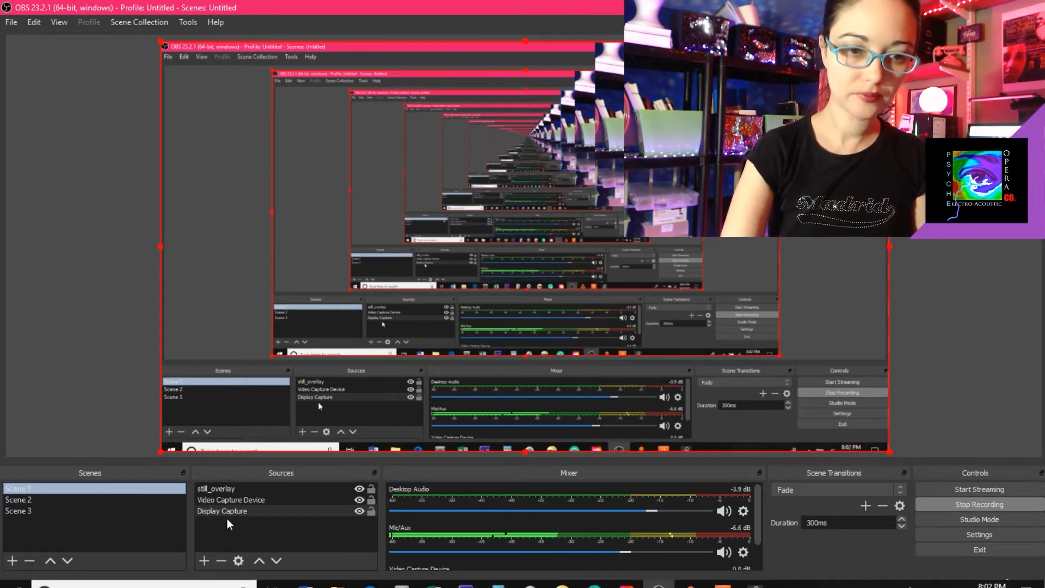
Add a new visible Text (GDI+) source named psycheopera.com to Scene 1
left_click(204, 559)
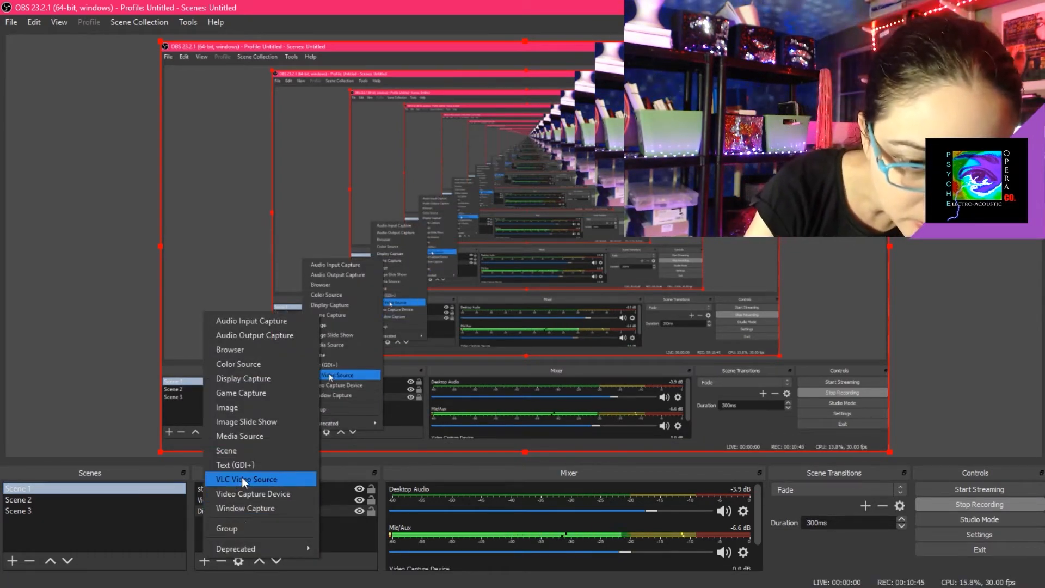
left_click(270, 464)
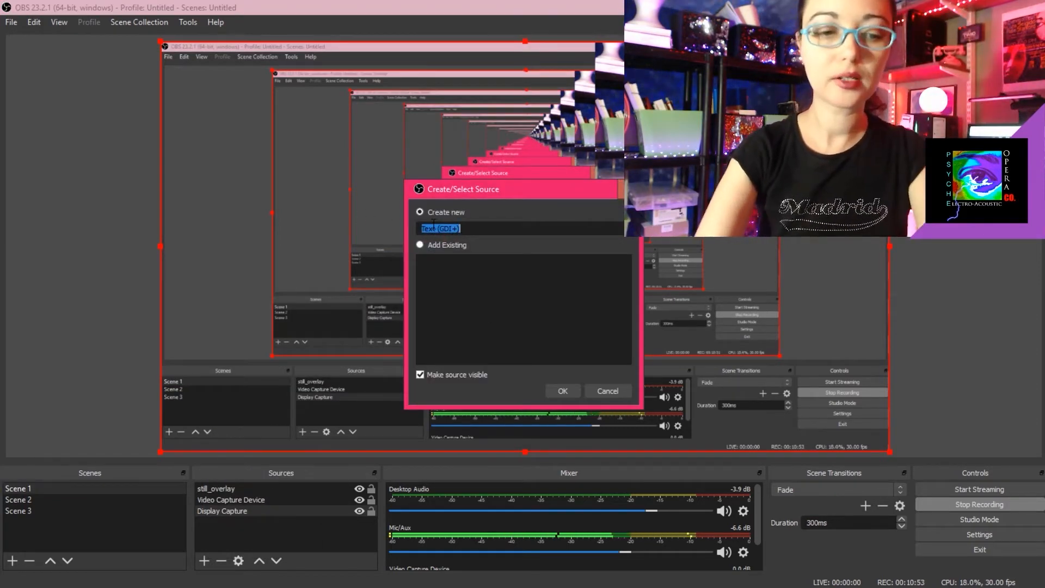
type("psycheopera.com")
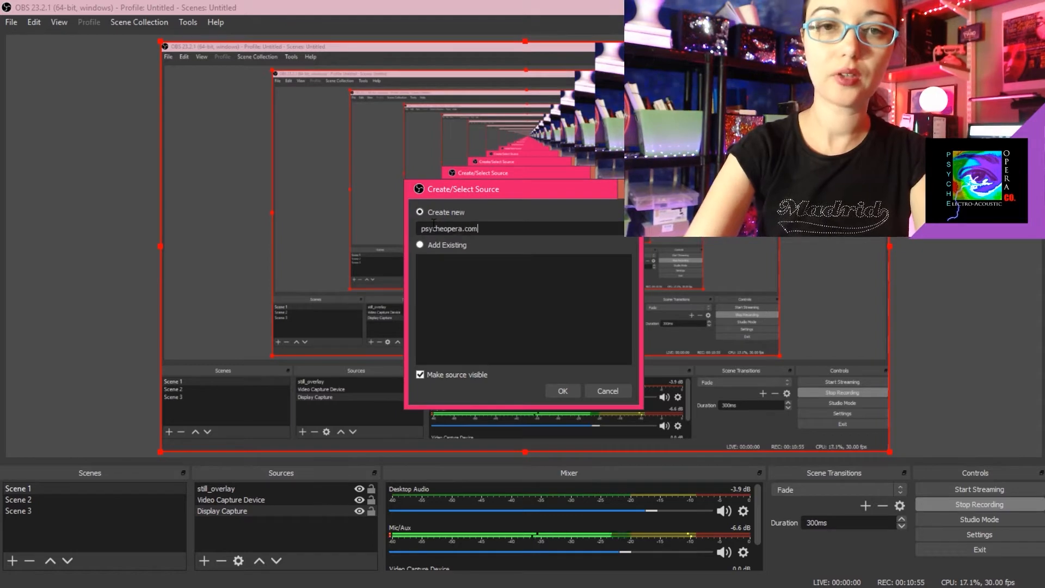
left_click(561, 391)
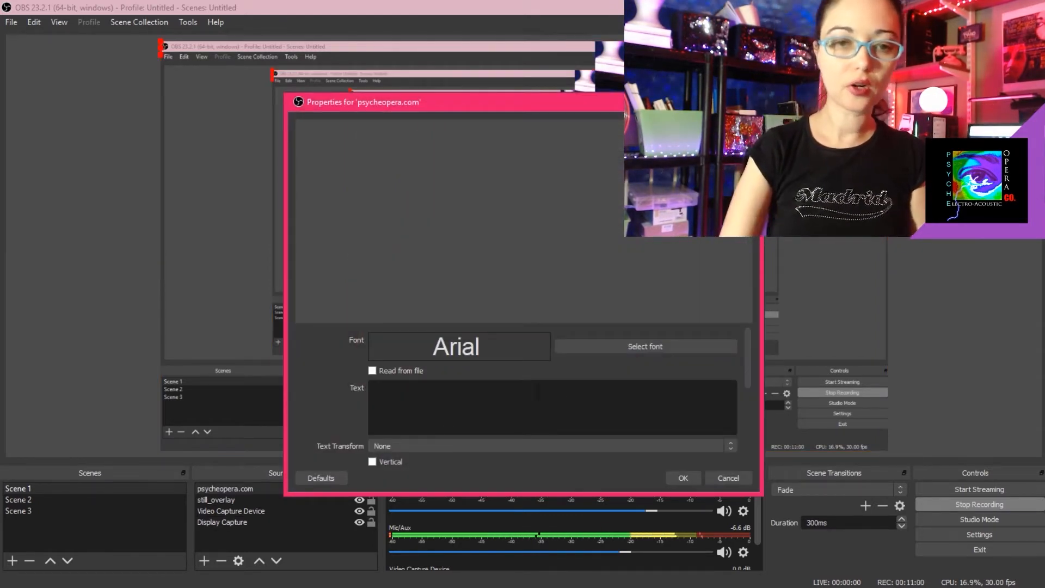
Set the font of the psycheopera.com text source to Arial Narrow Regular
left_click(502, 393)
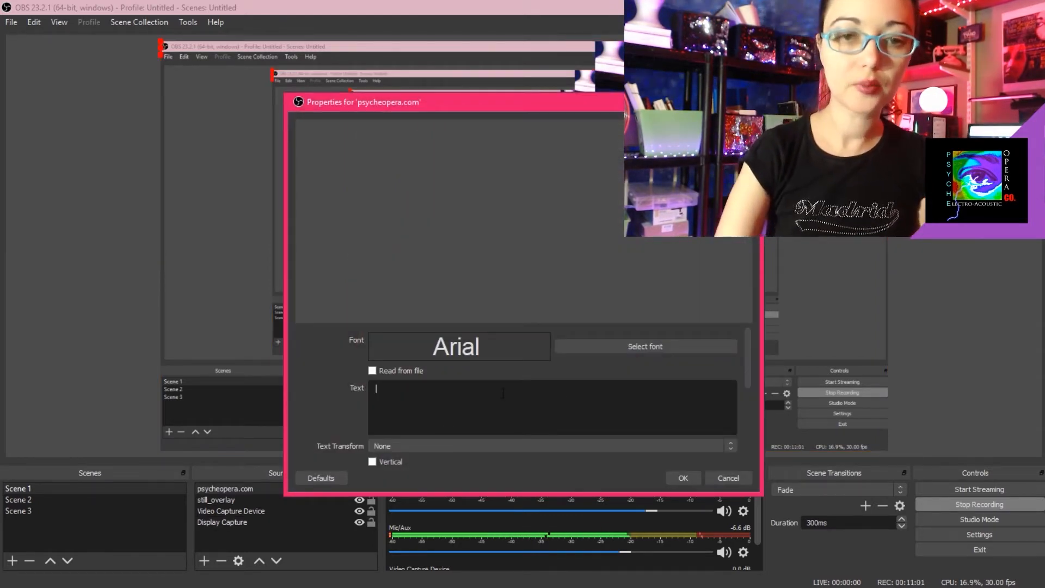
left_click(316, 474)
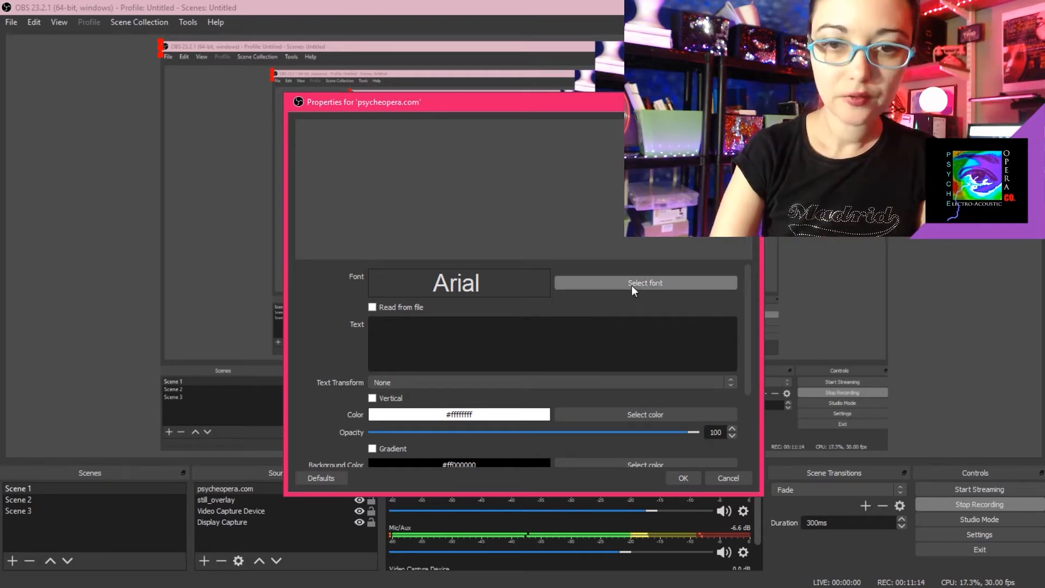
left_click(631, 284)
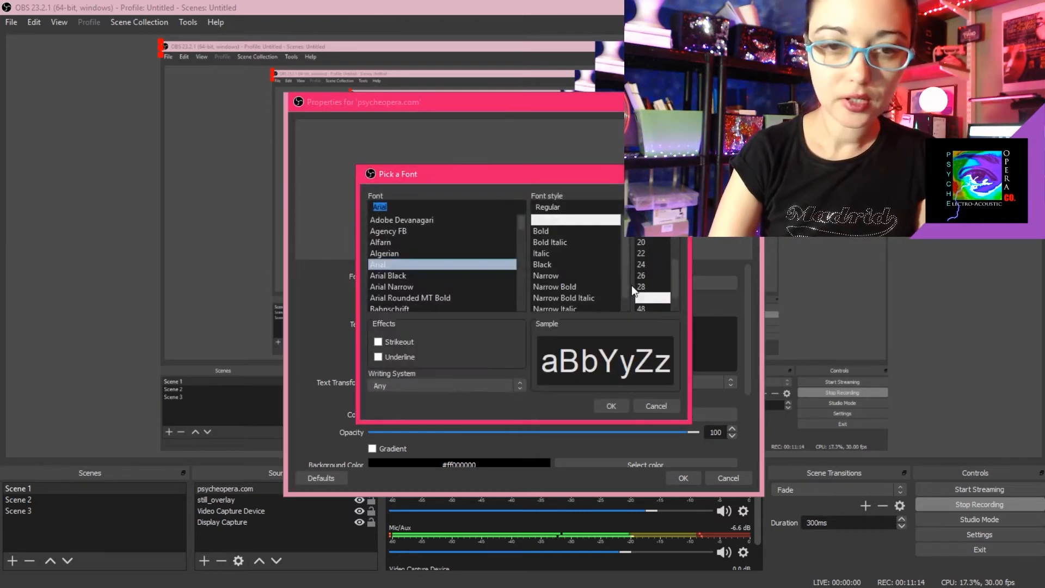
left_click(438, 284)
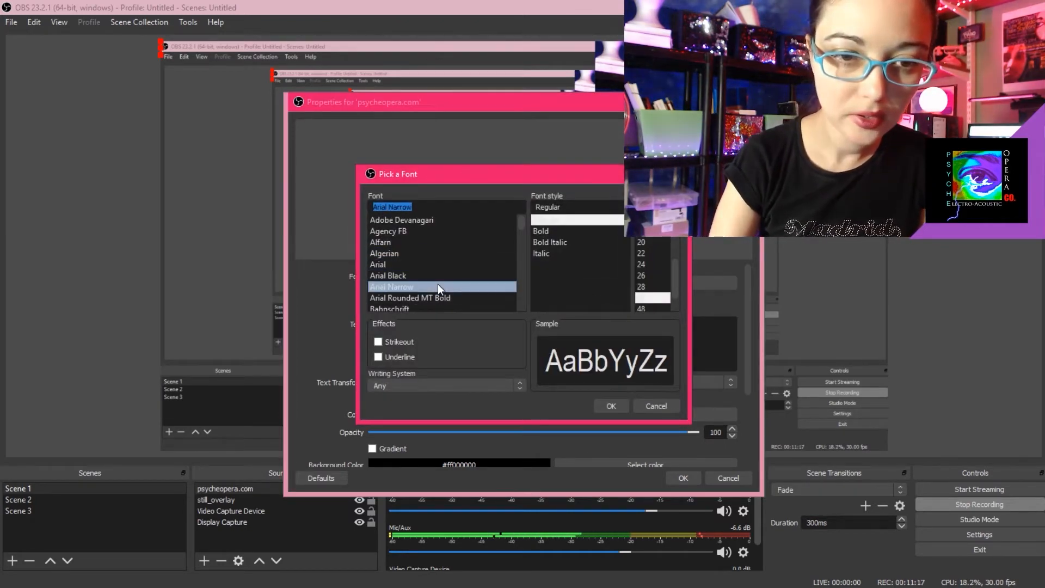
left_click(612, 406)
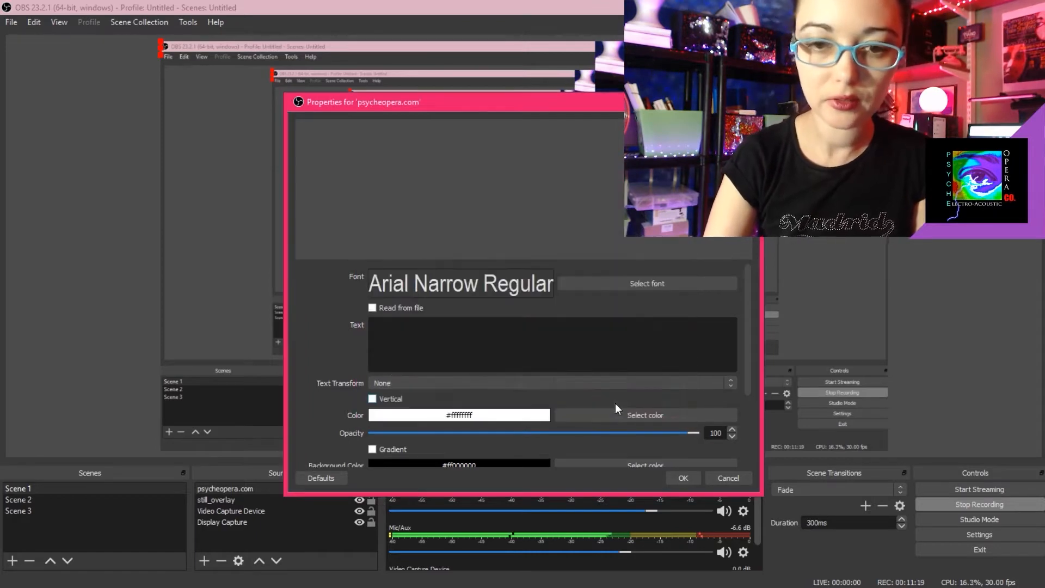
Enter psycheopera.com as the displayed text of the text source
left_click(406, 325)
type("psycheopera.c")
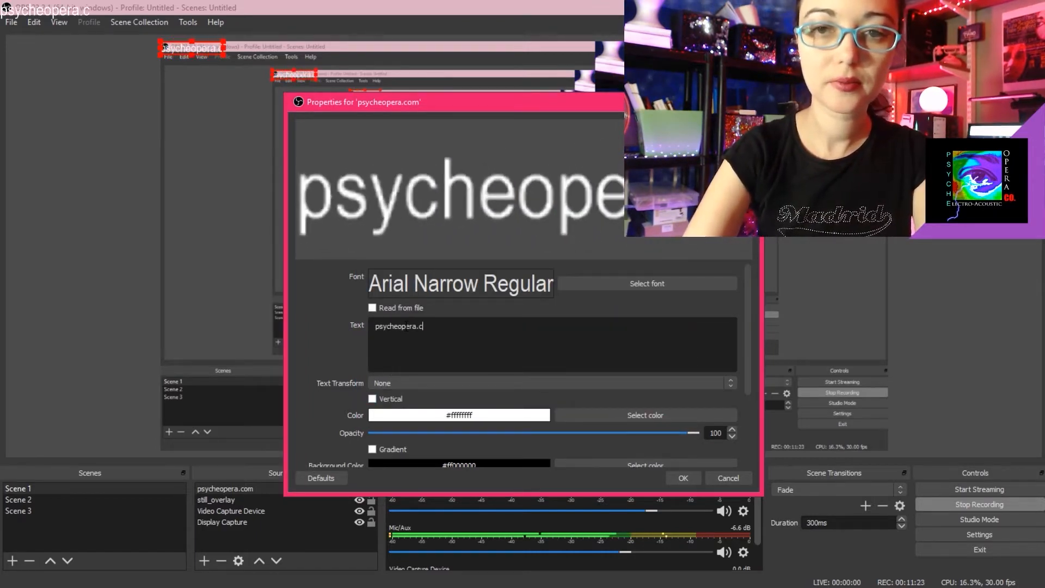
type("om")
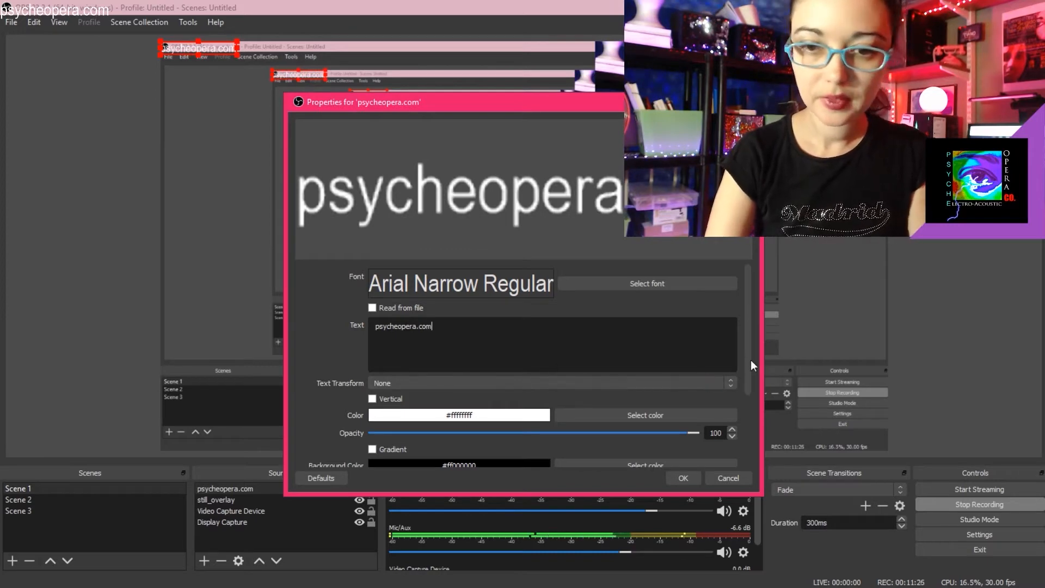
Give the psycheopera.com text a #ff007f background at 50 opacity and place it in the webcam picture's lower-left corner
left_click_drag(750, 360, 752, 429)
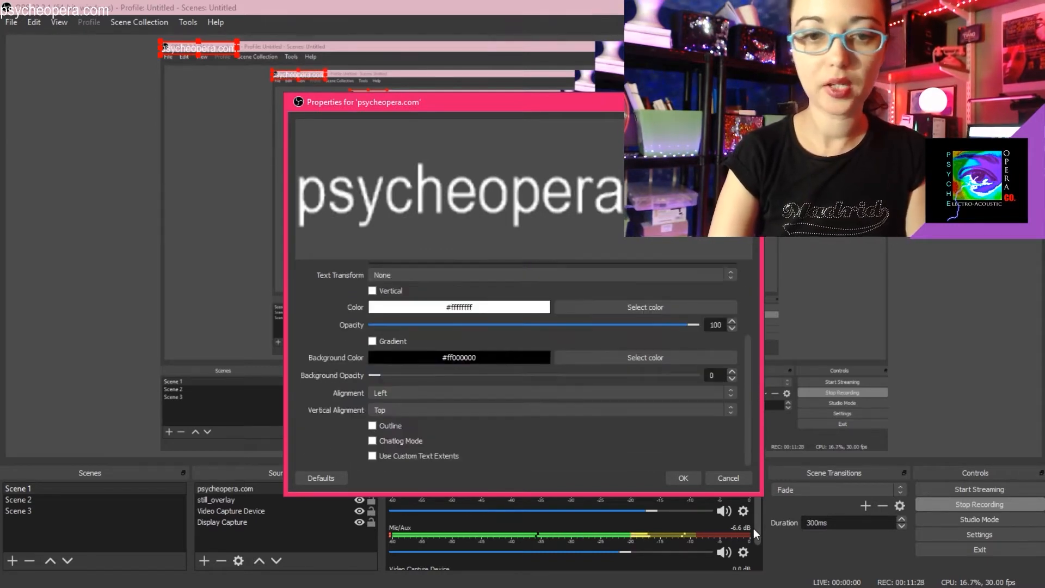
left_click(625, 357)
left_click(387, 264)
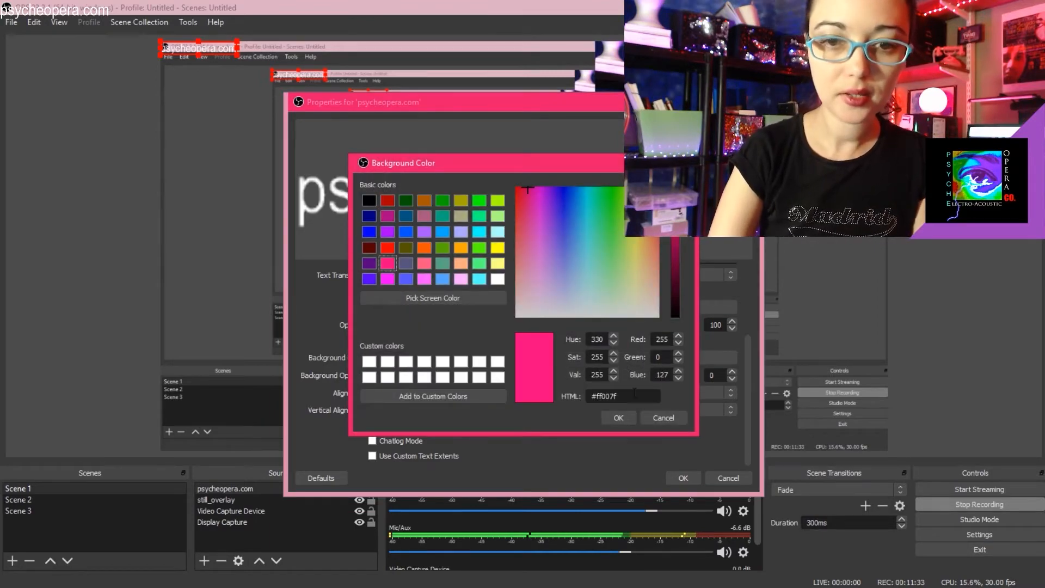
left_click(621, 416)
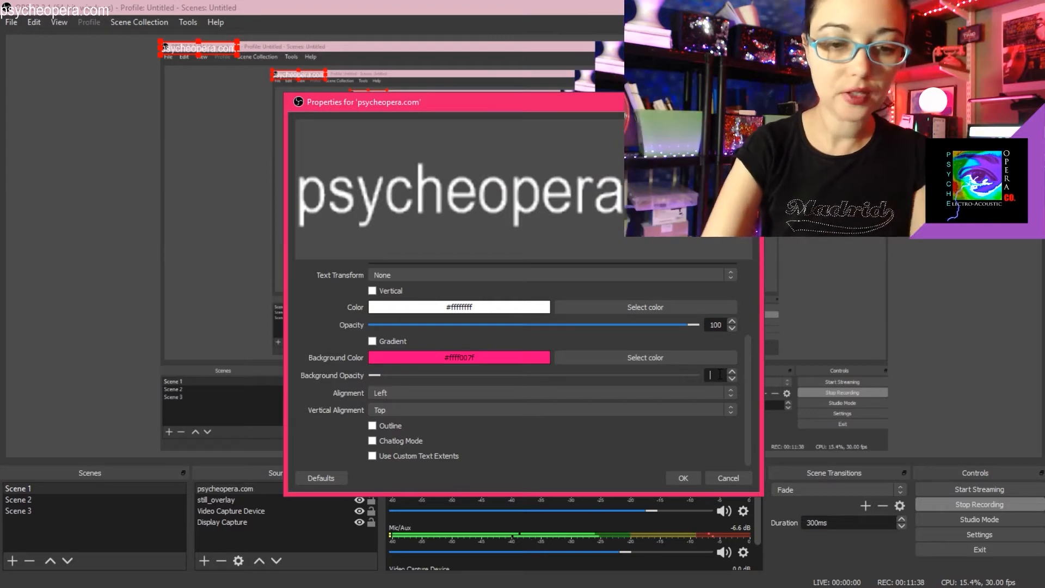
type("50")
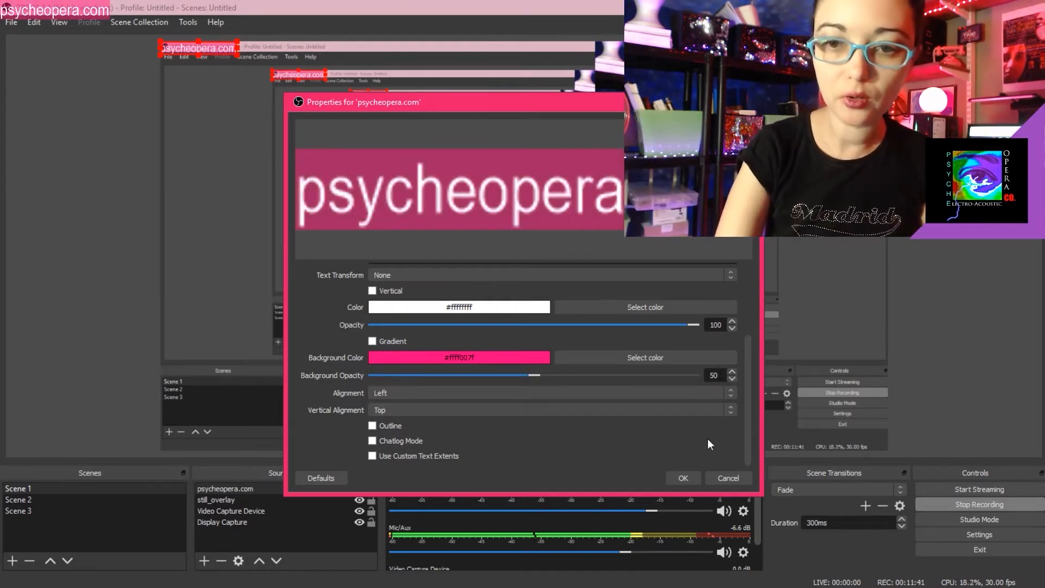
left_click(682, 478)
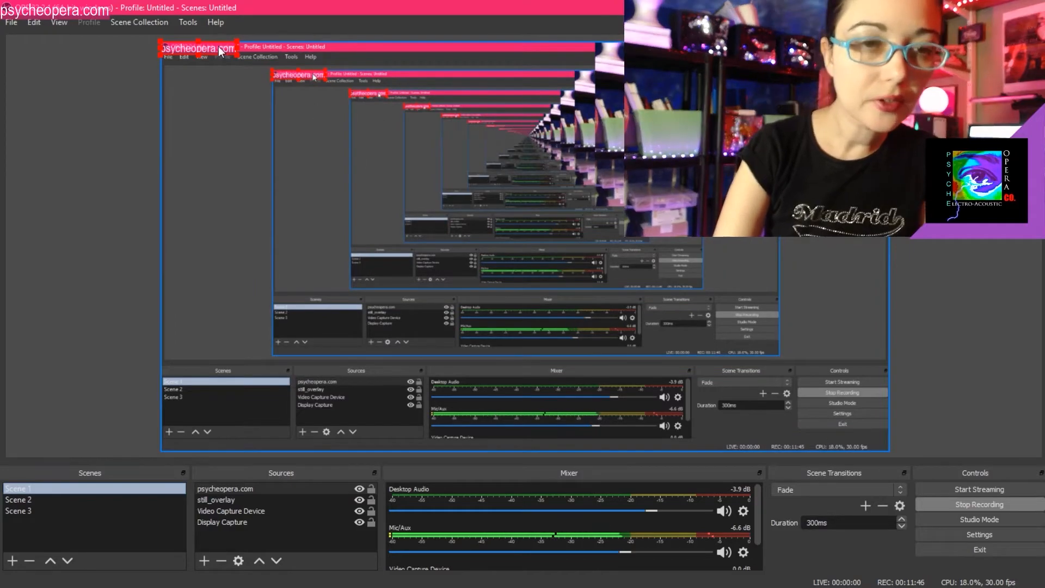
left_click_drag(218, 47, 332, 100)
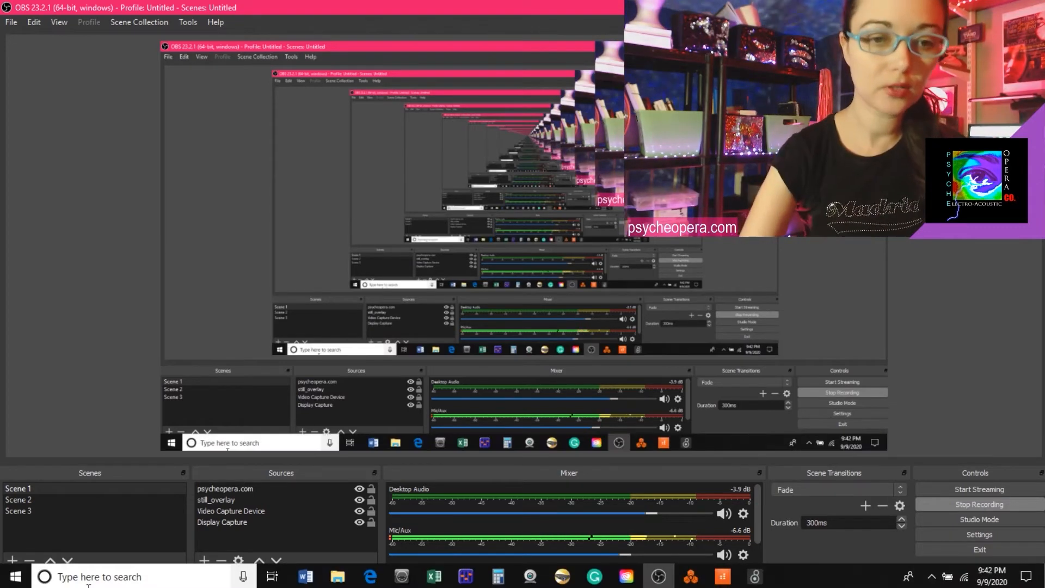
Add a new visible Text (GDI+) source named scrolling_text to Scene 1
left_click(204, 559)
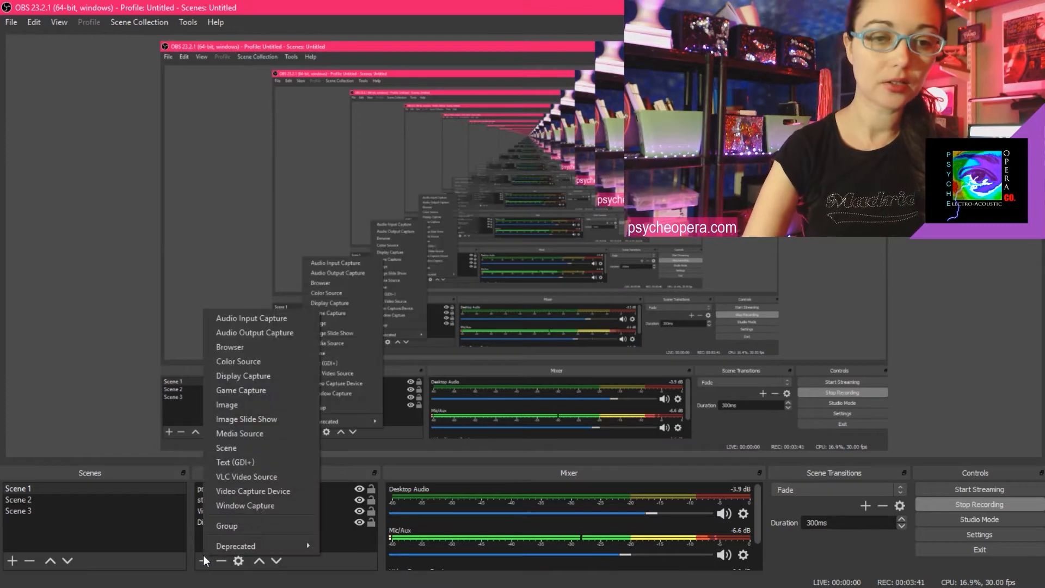
left_click(254, 462)
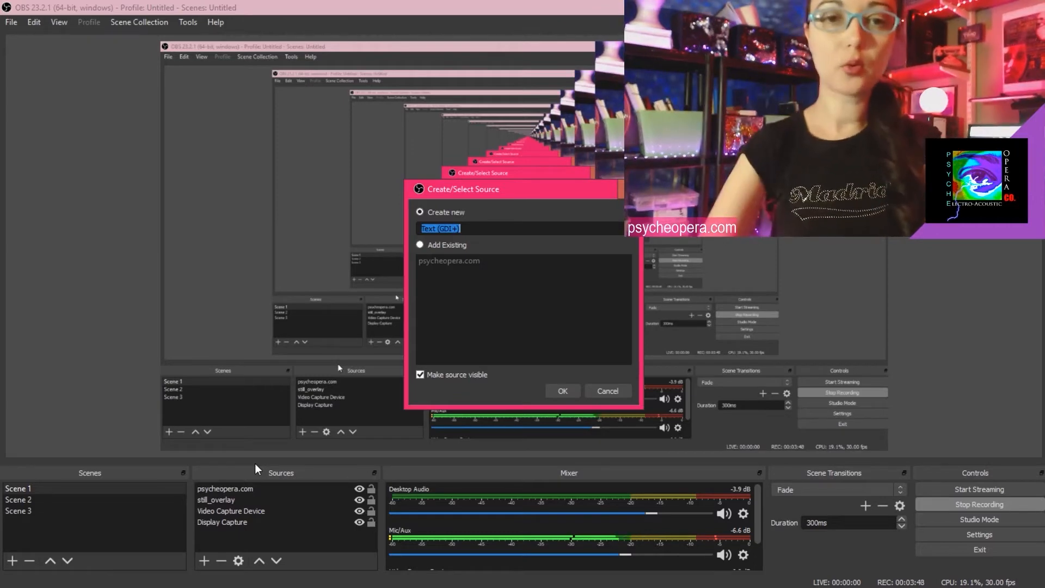
type("scroll")
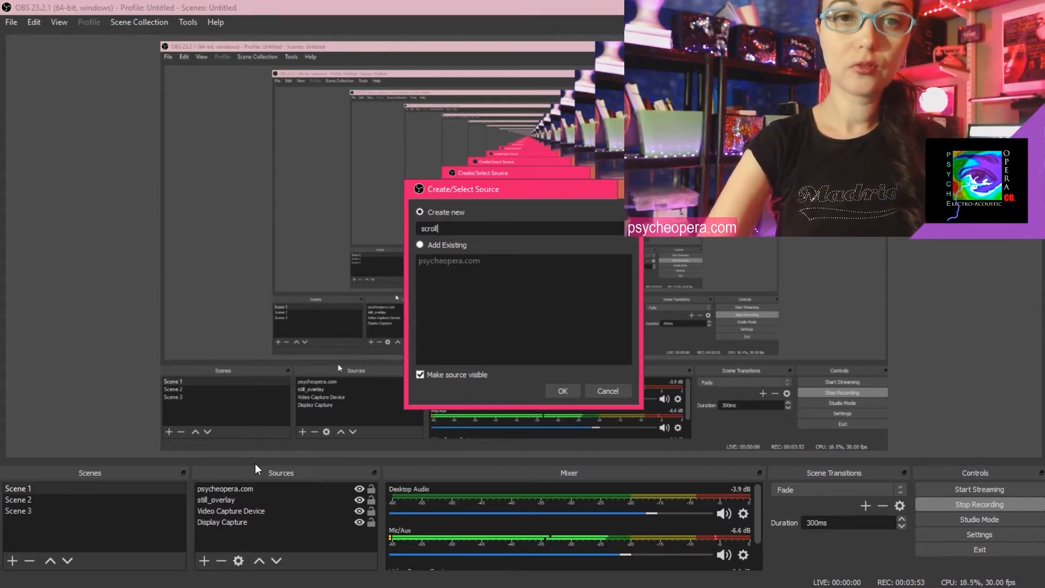
key("BackSpace")
key("BackSpace")
key("BackSpace")
type("sco")
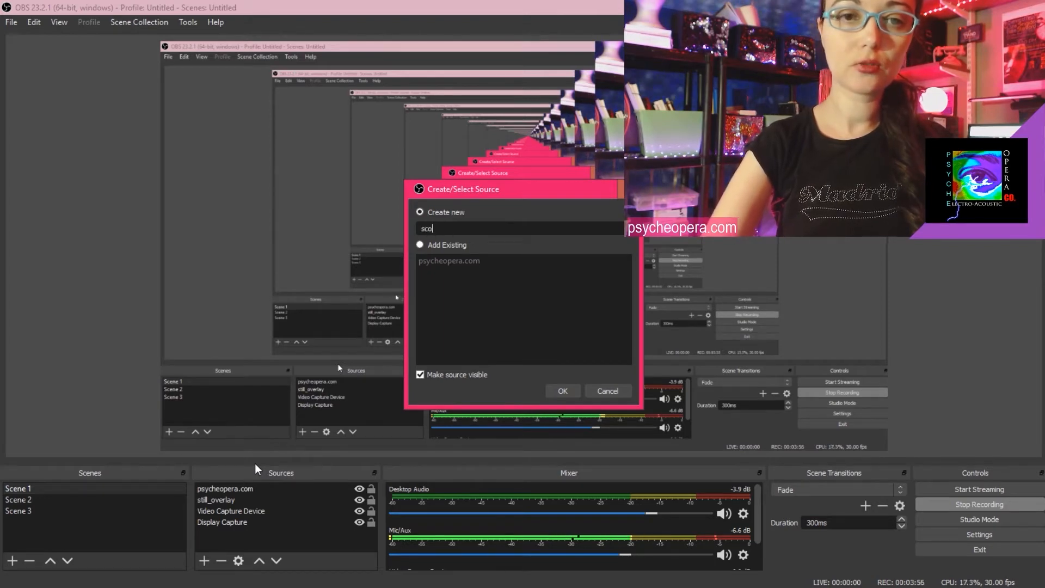
type("olling")
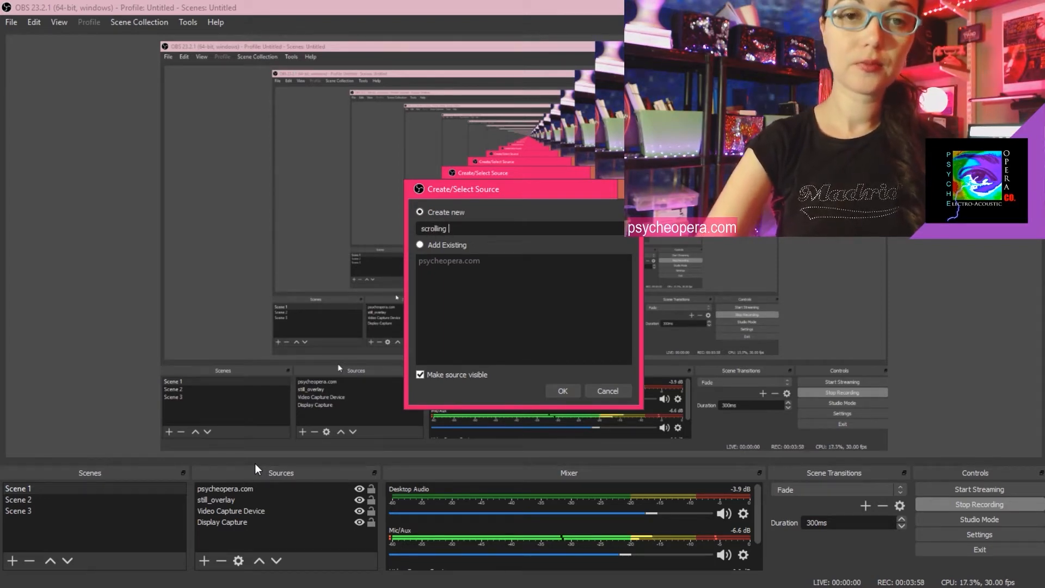
type("_text")
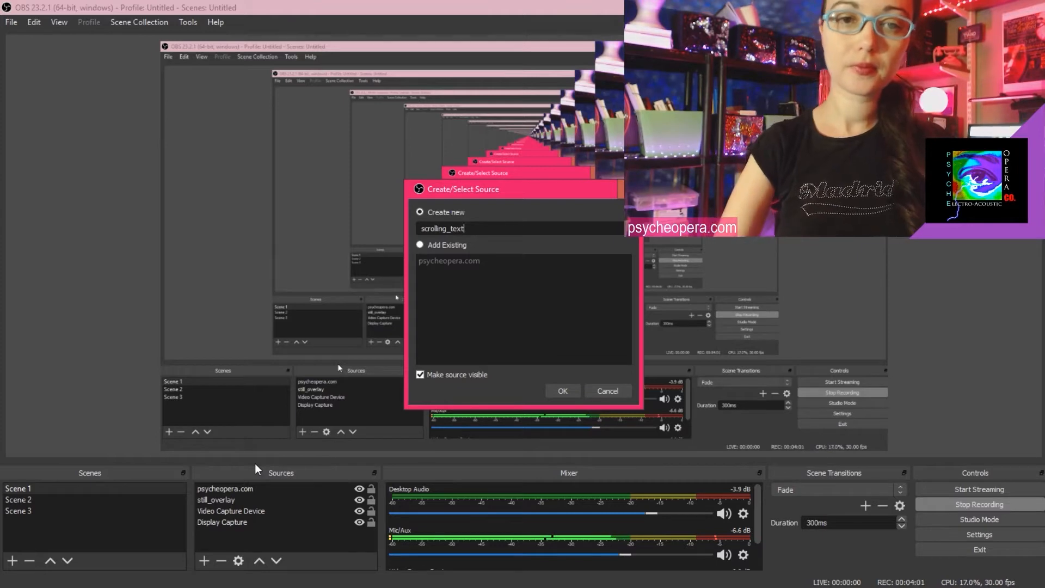
left_click(573, 391)
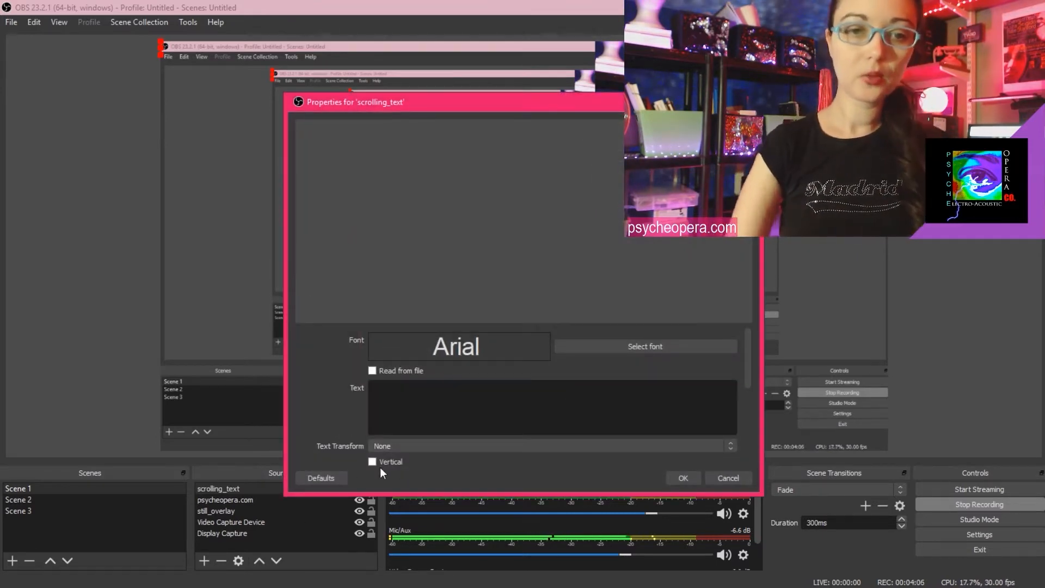
Set the font of the scrolling_text source to Arial Narrow Regular
left_click(326, 478)
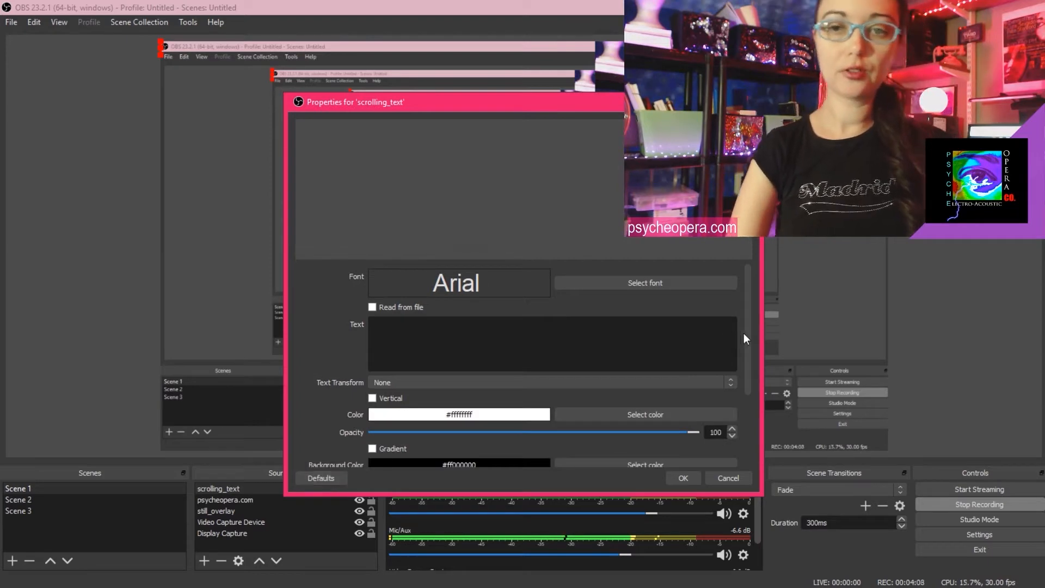
left_click_drag(745, 334, 757, 270)
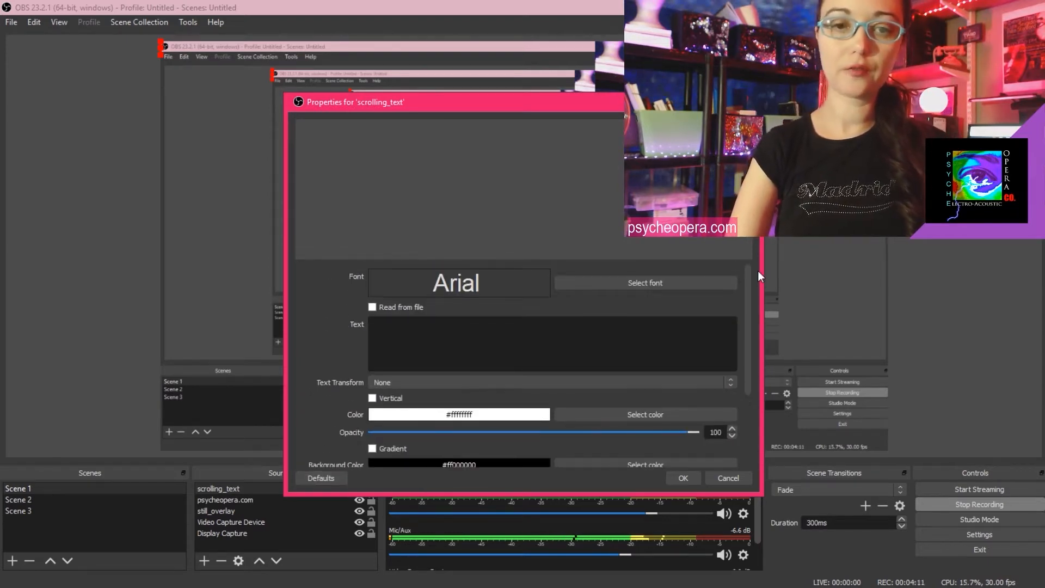
left_click(652, 284)
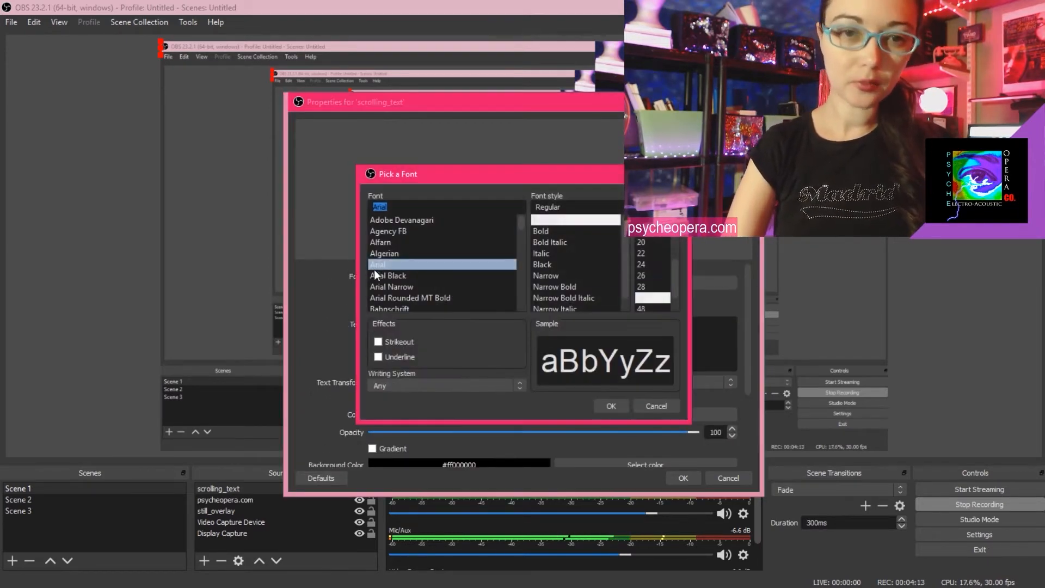
left_click(406, 286)
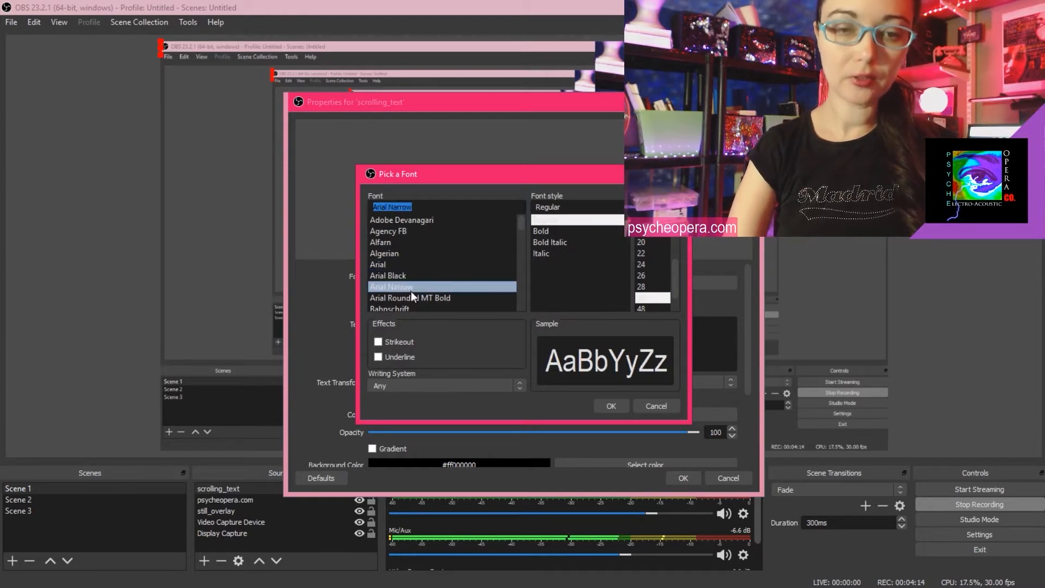
left_click(611, 406)
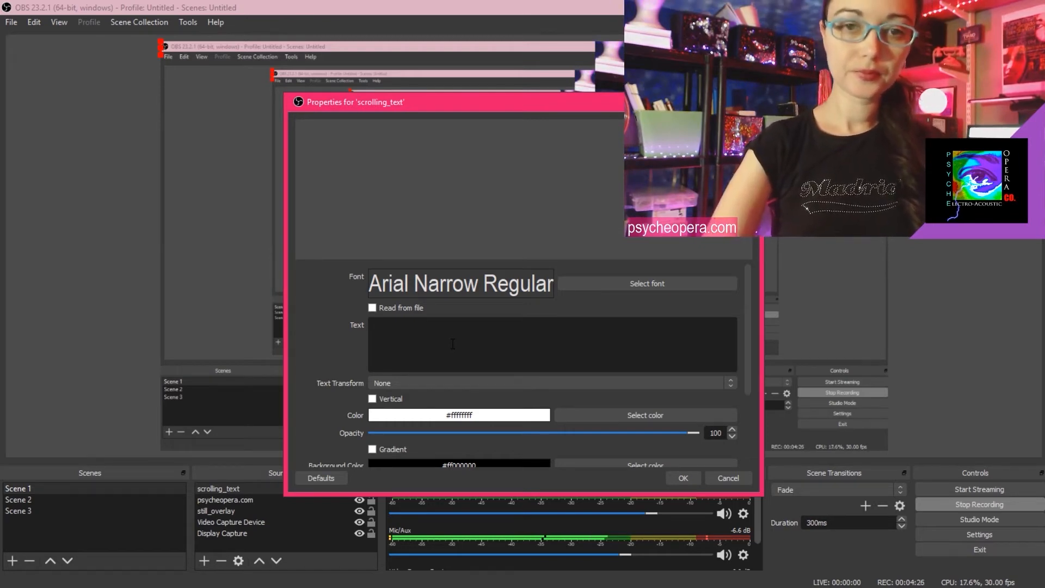
Enter "Please support this channel with a Tip $" as the scrolling_text text and fit it small beneath the logo on the webcam picture
type("Please suppo")
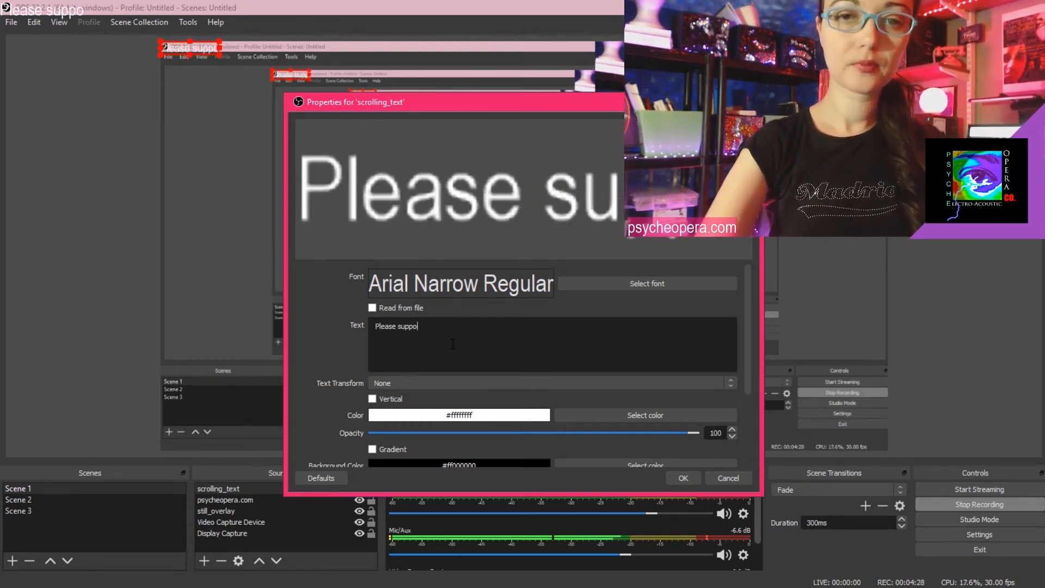
type("rt this channel w")
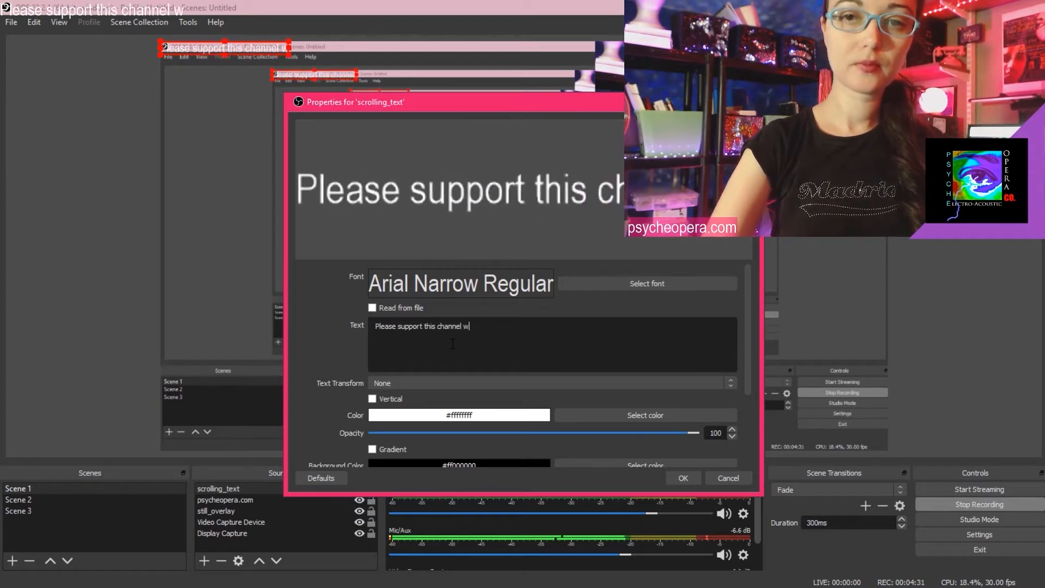
type("ith a Tip $")
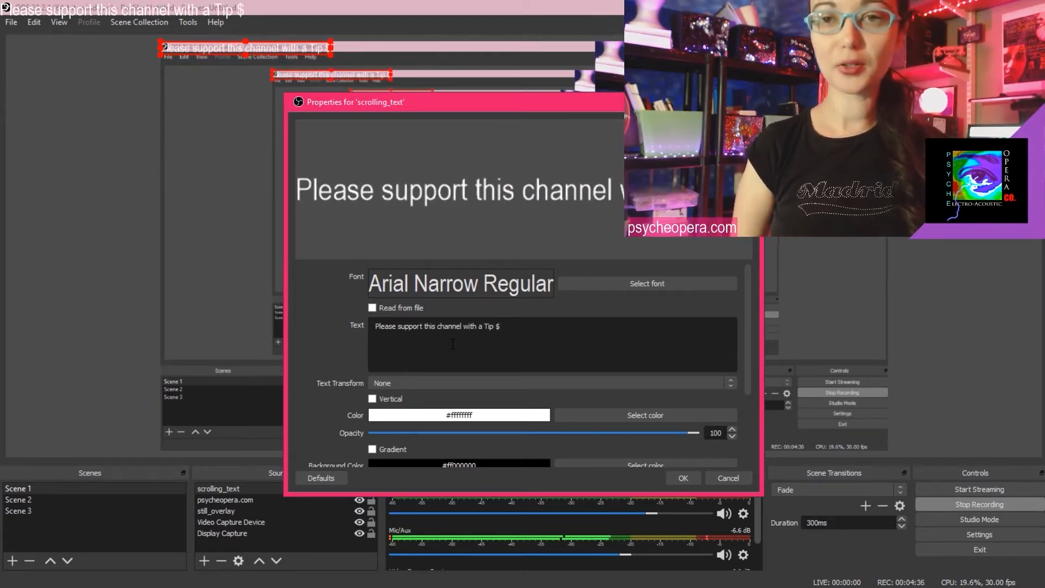
left_click(683, 478)
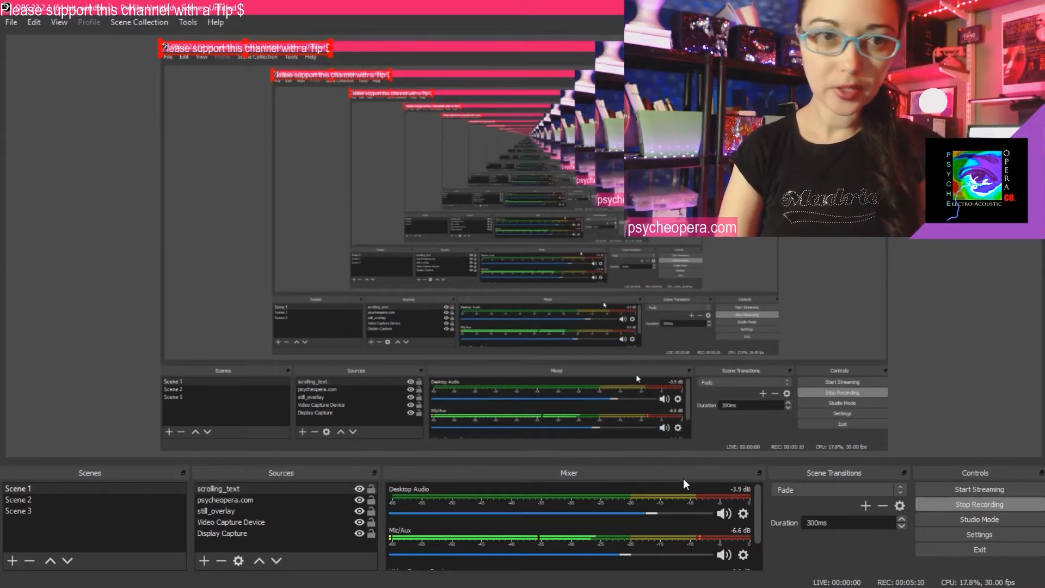
left_click_drag(200, 49, 296, 96)
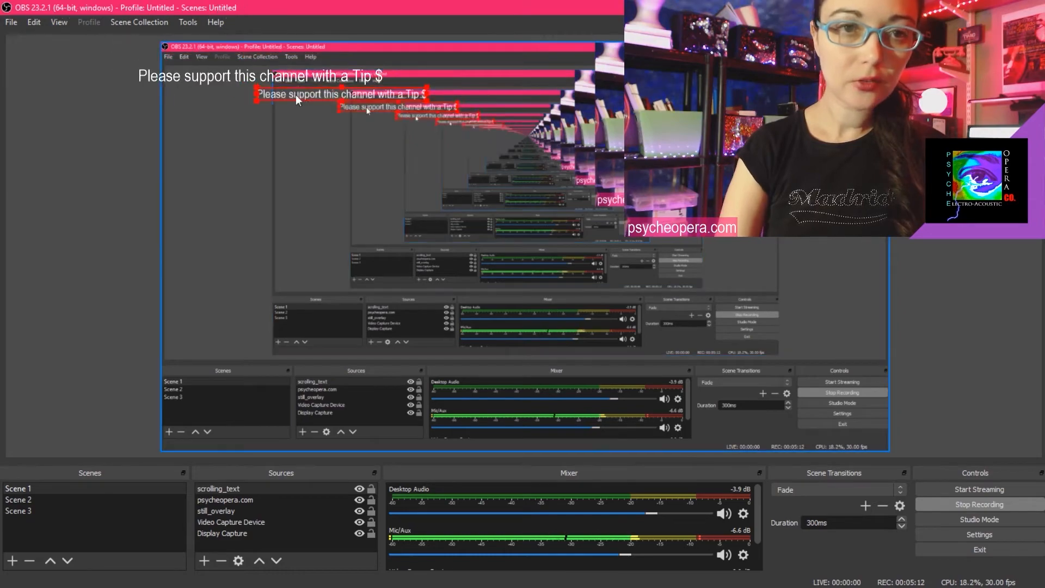
left_click_drag(371, 104, 663, 52)
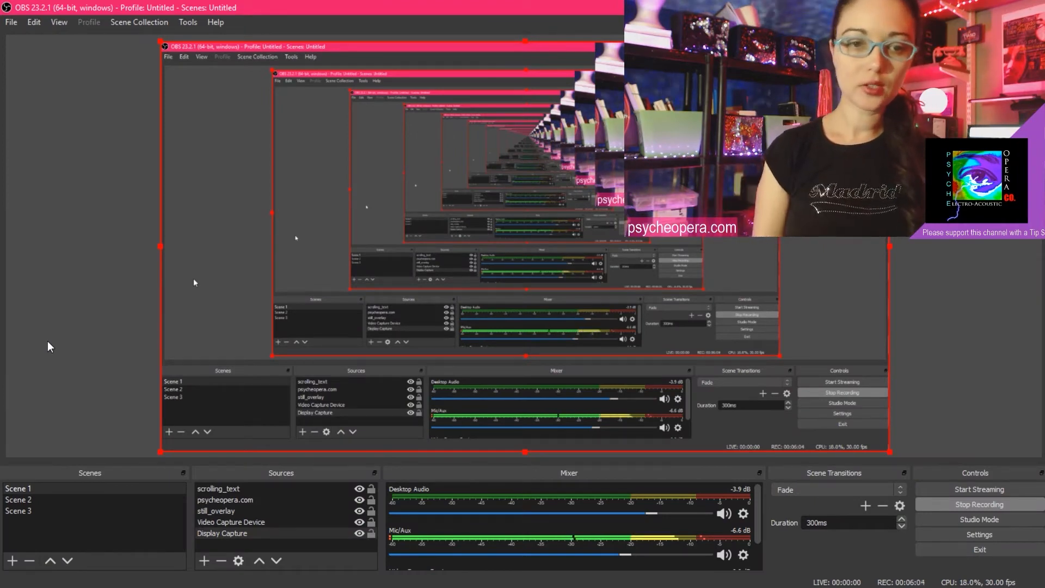
Add a Scroll effect filter with the name Scroll to the scrolling_text source
left_click(218, 488)
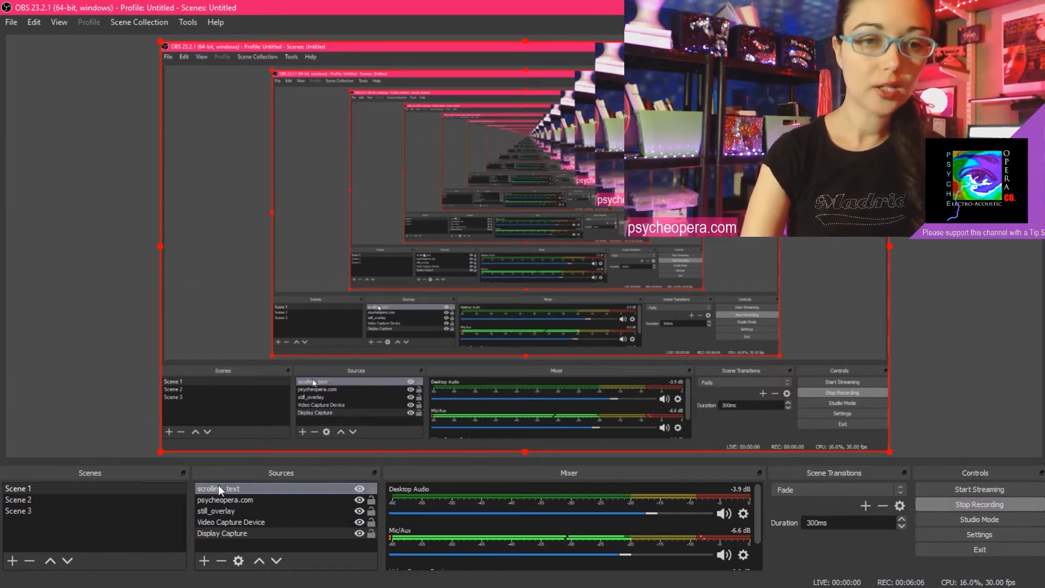
right_click(218, 489)
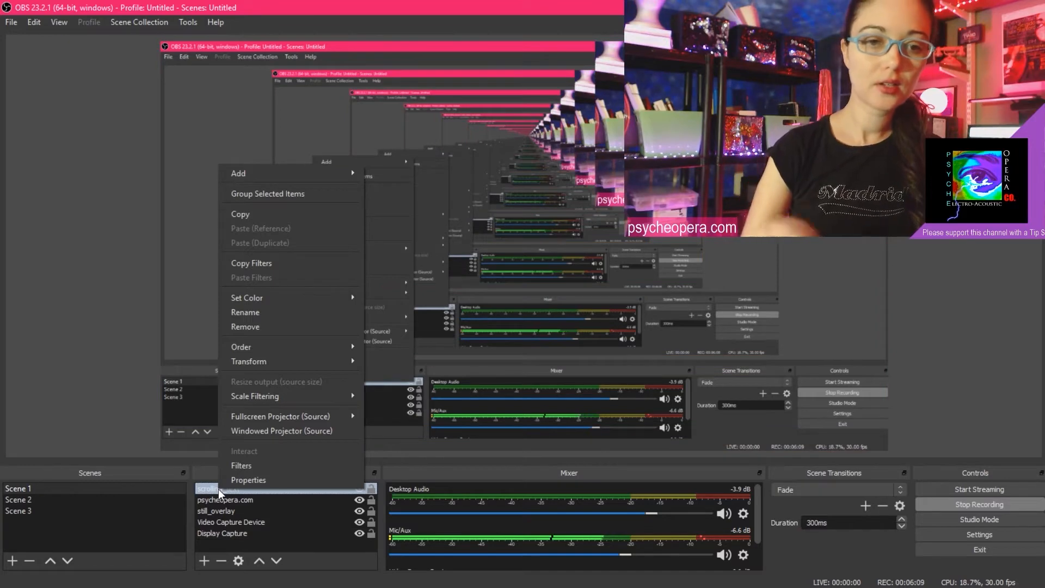
left_click(273, 466)
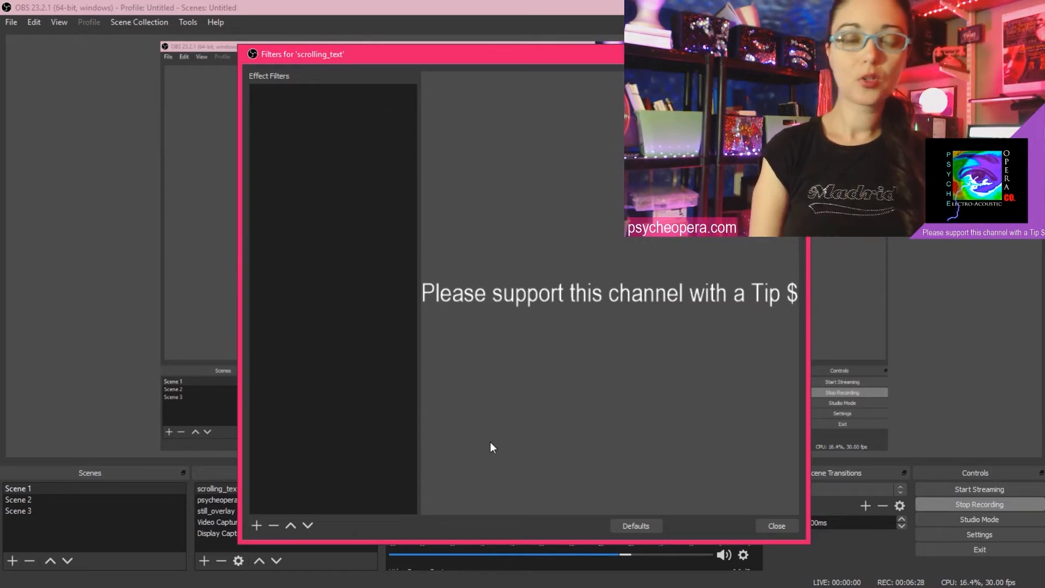
left_click(257, 524)
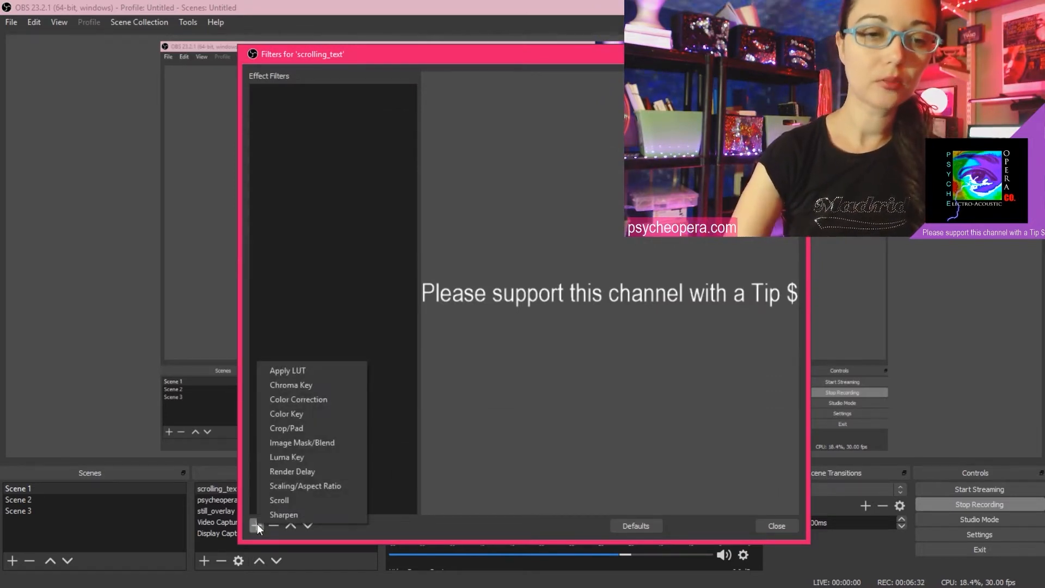
left_click(294, 502)
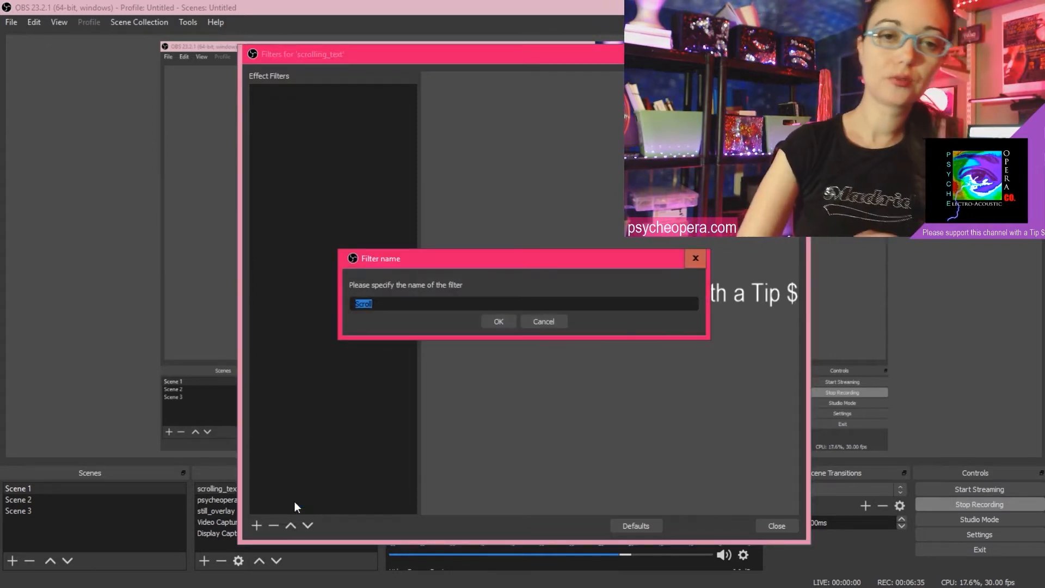
left_click(499, 322)
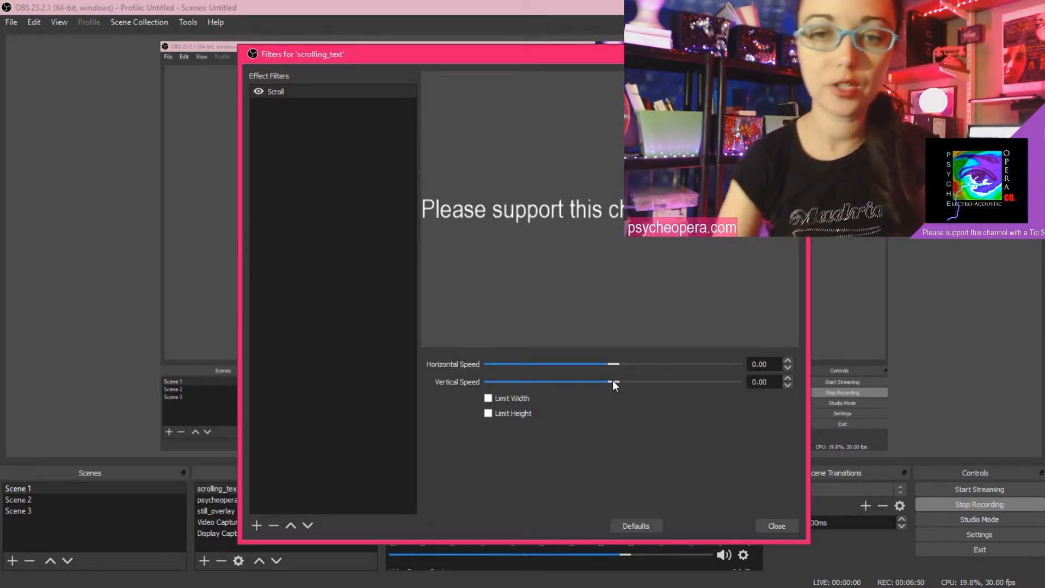
Set the Scroll filter's vertical speed to 12 and return to the scene with nothing selected
left_click_drag(618, 381, 626, 382)
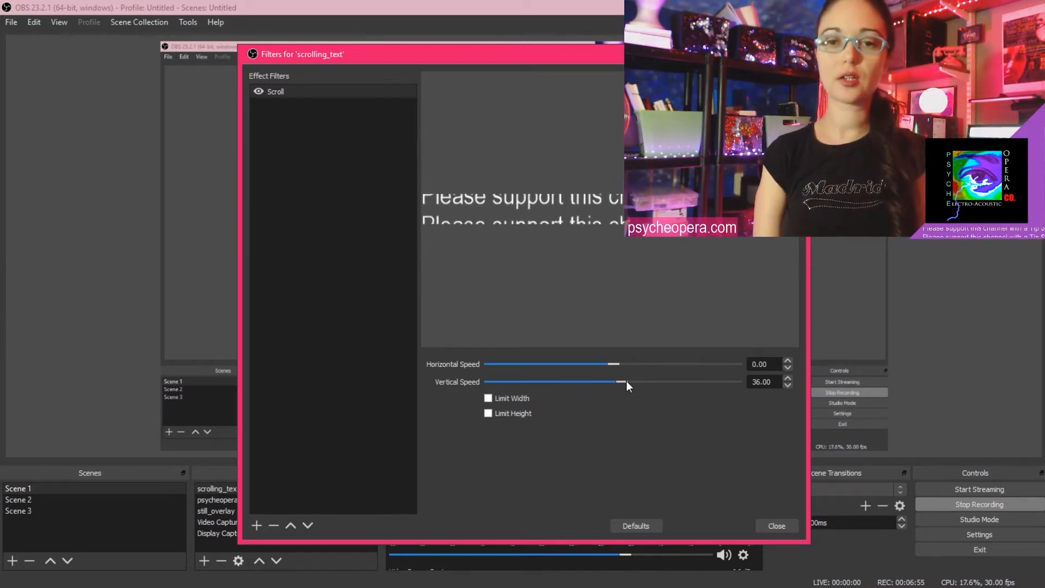
left_click_drag(625, 381, 623, 381)
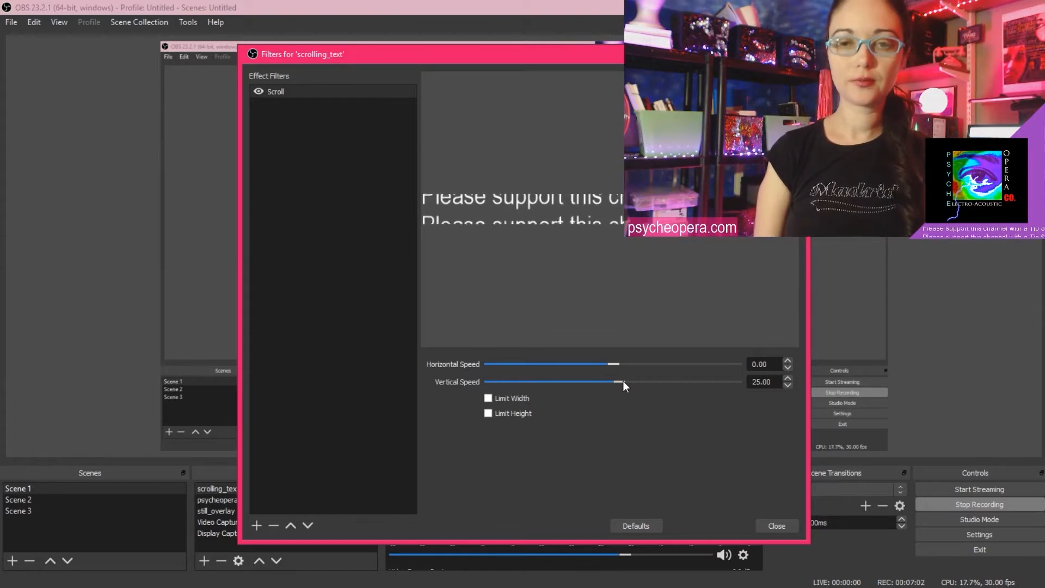
left_click_drag(623, 381, 619, 381)
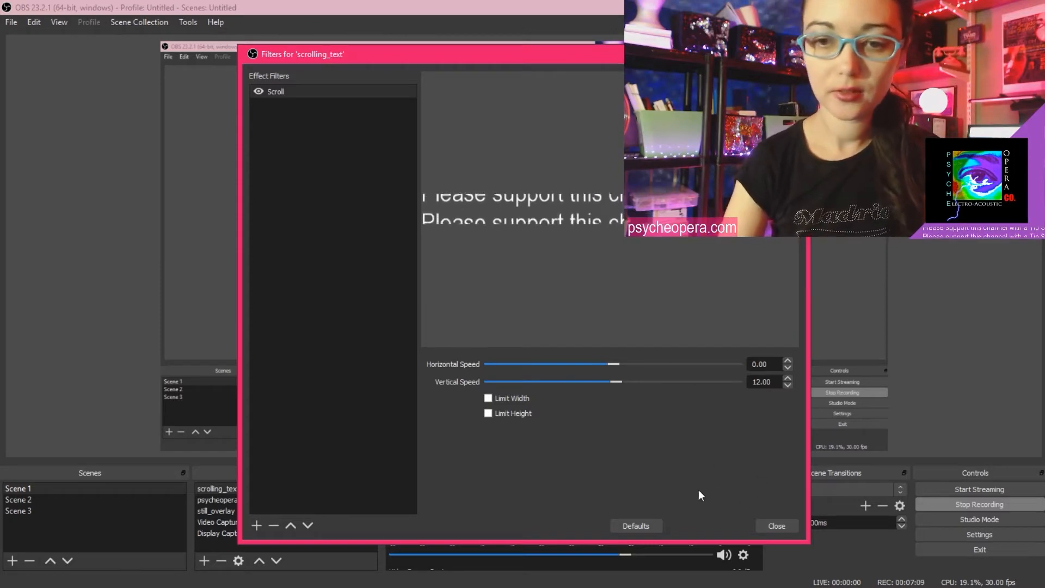
left_click(776, 524)
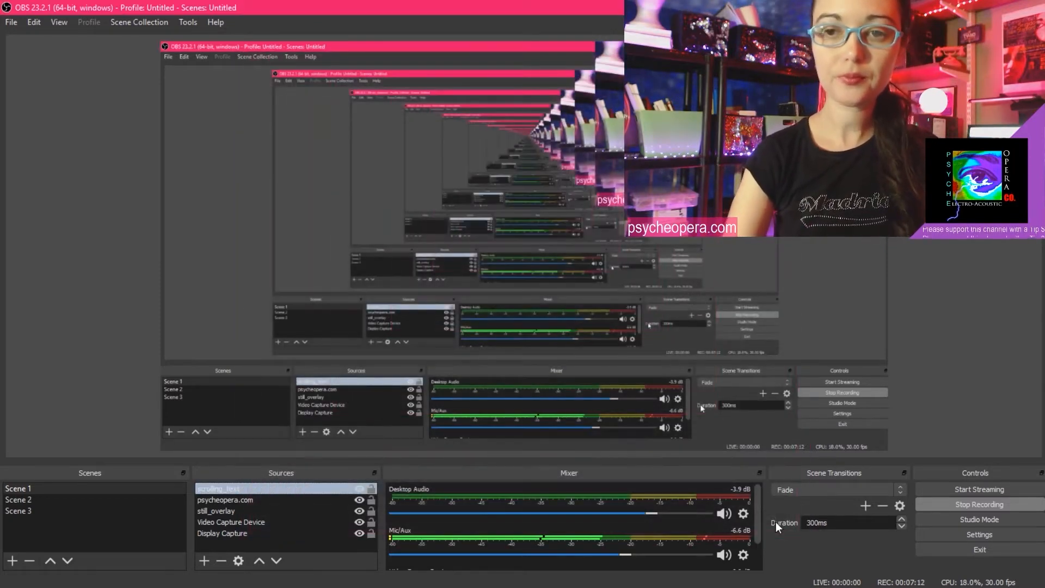
left_click(886, 303)
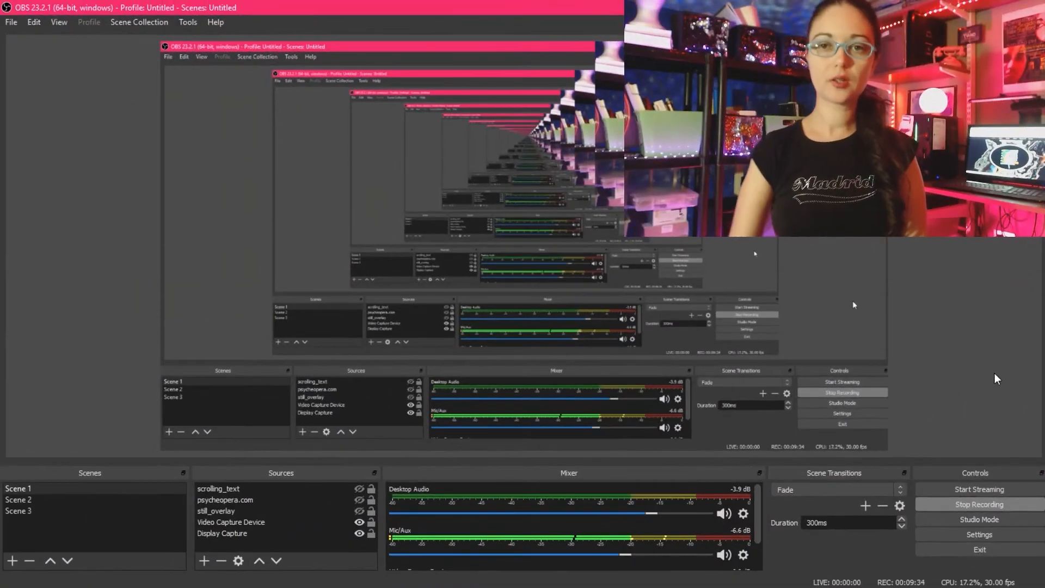
Add a new Media Source with the name video_overlay to Scene 1
left_click(203, 561)
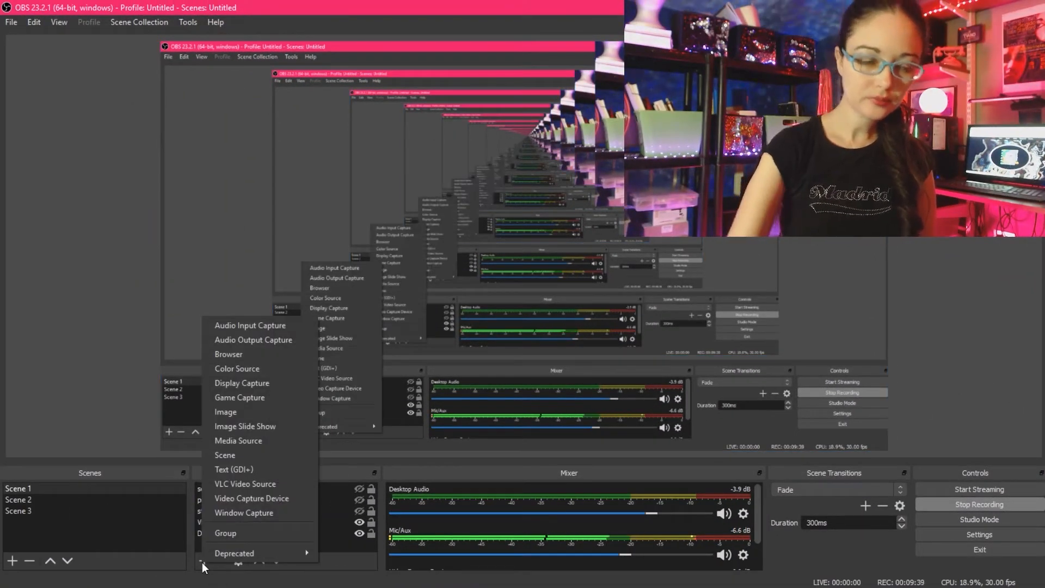
left_click(261, 440)
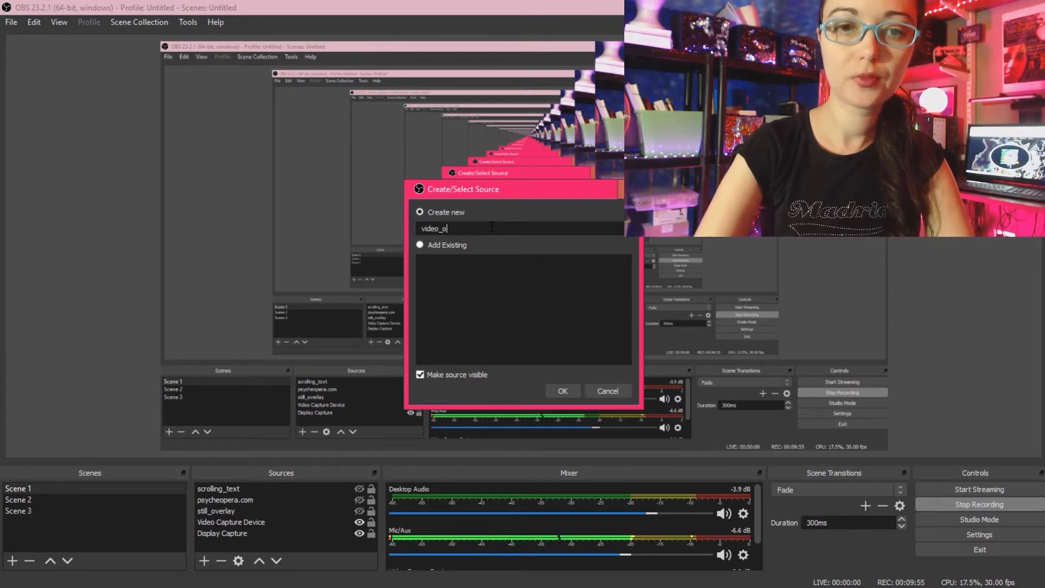
left_click(563, 391)
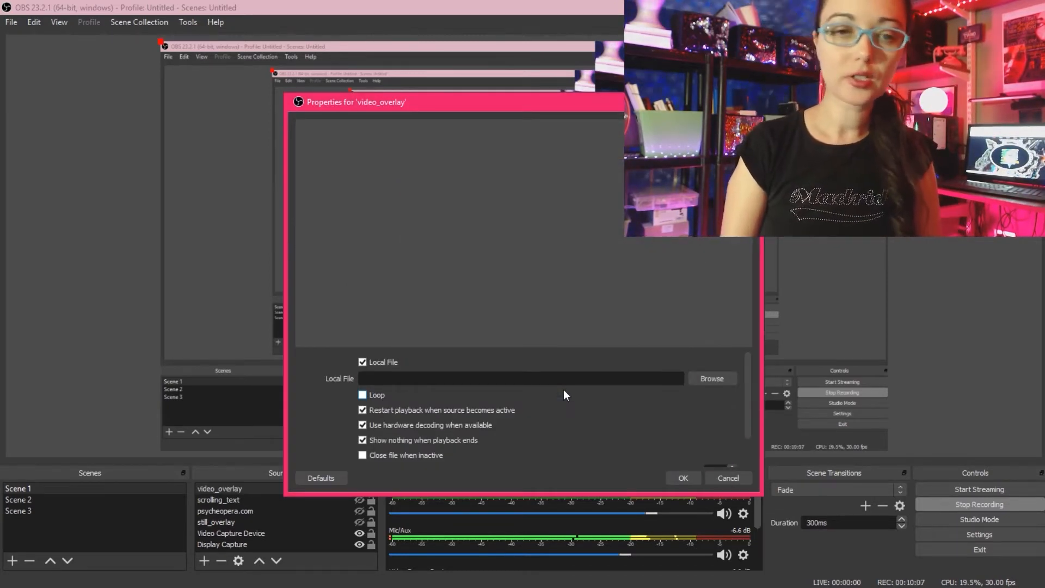
Load sample_overlay.mov from the Desktop into the video_overlay source and turn on looping
left_click(708, 379)
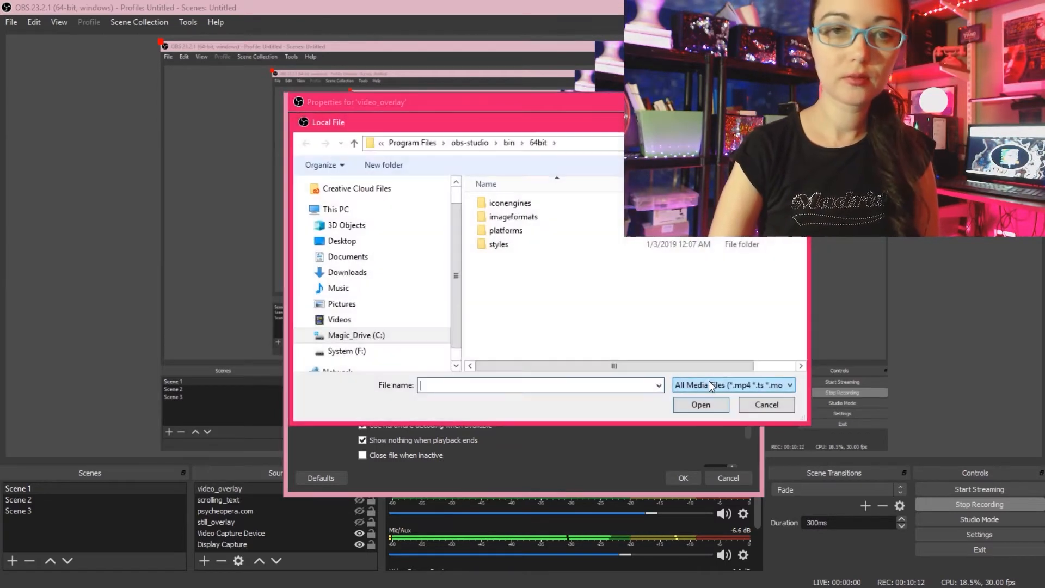
left_click(341, 240)
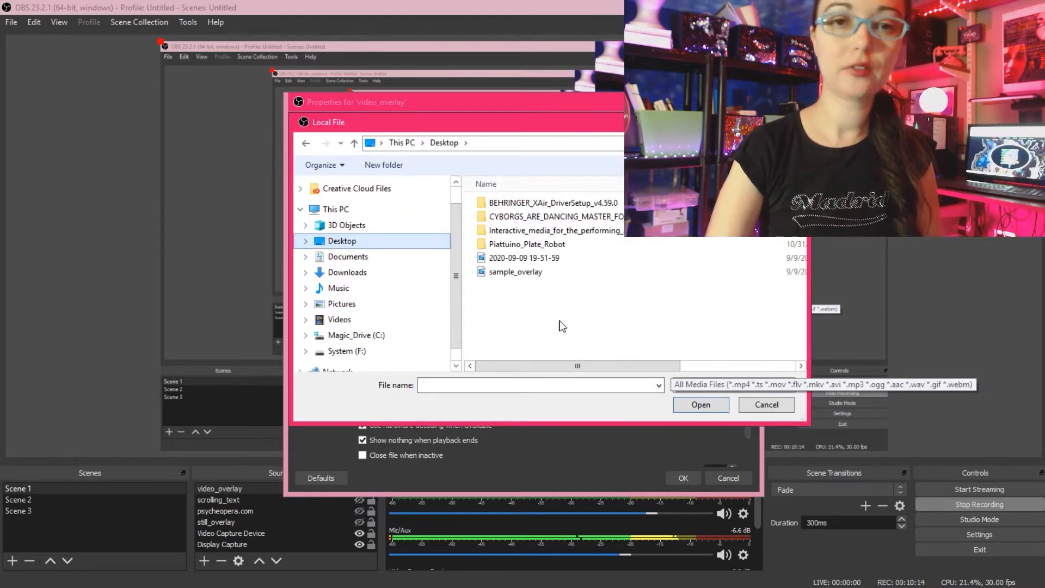
left_click(544, 273)
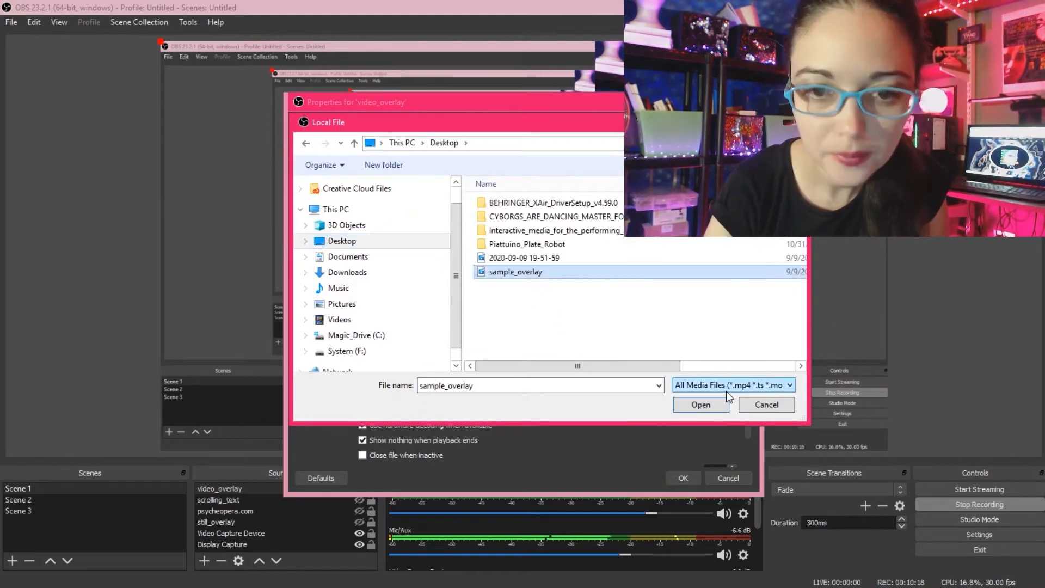
left_click(701, 404)
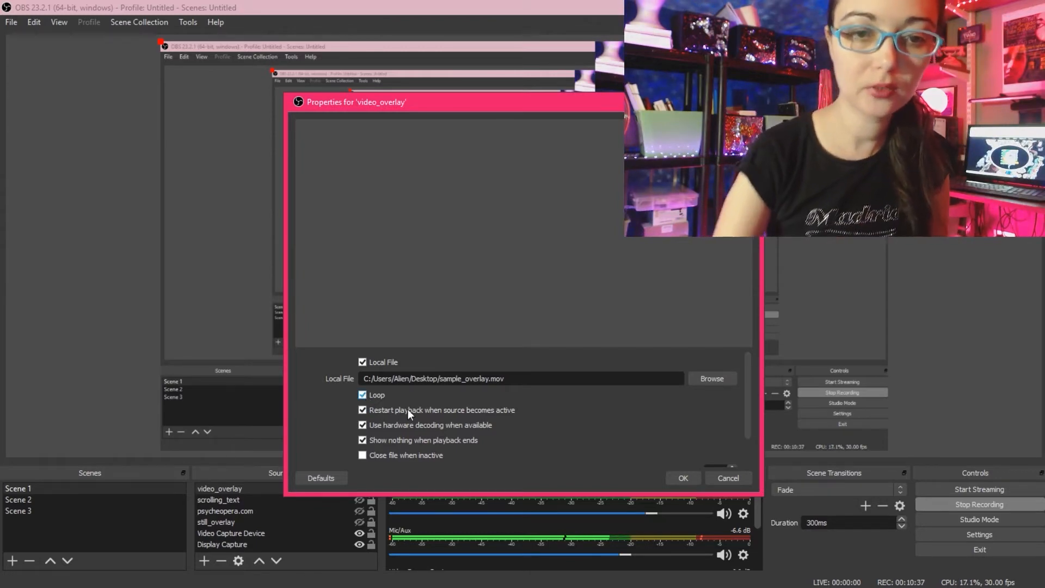
left_click(684, 475)
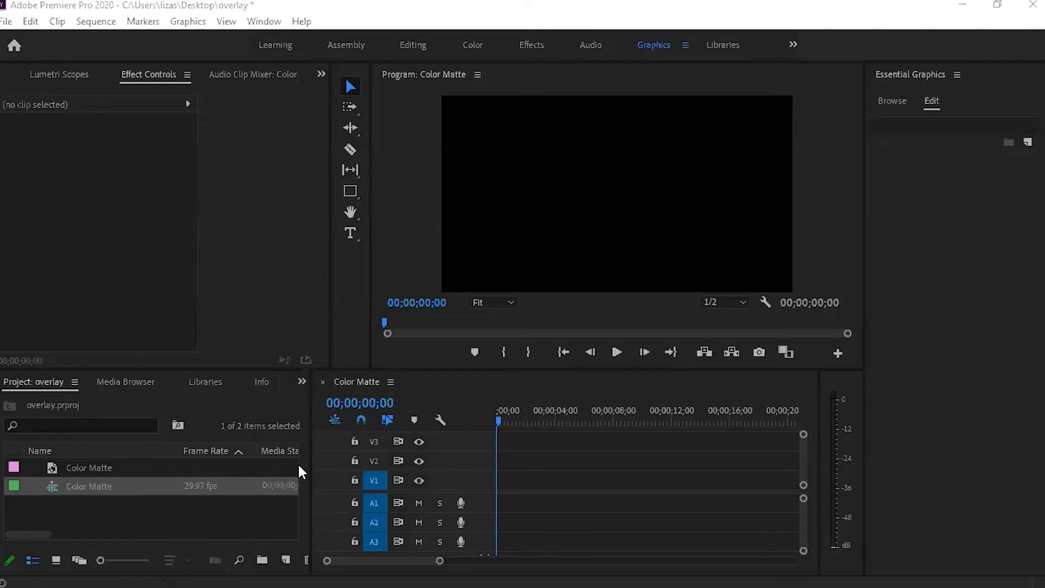
Switch to Premiere Pro and create a 1920 x 1080, 29.97 fps color matte in near-white FBF4FA
left_click_drag(311, 475, 340, 489)
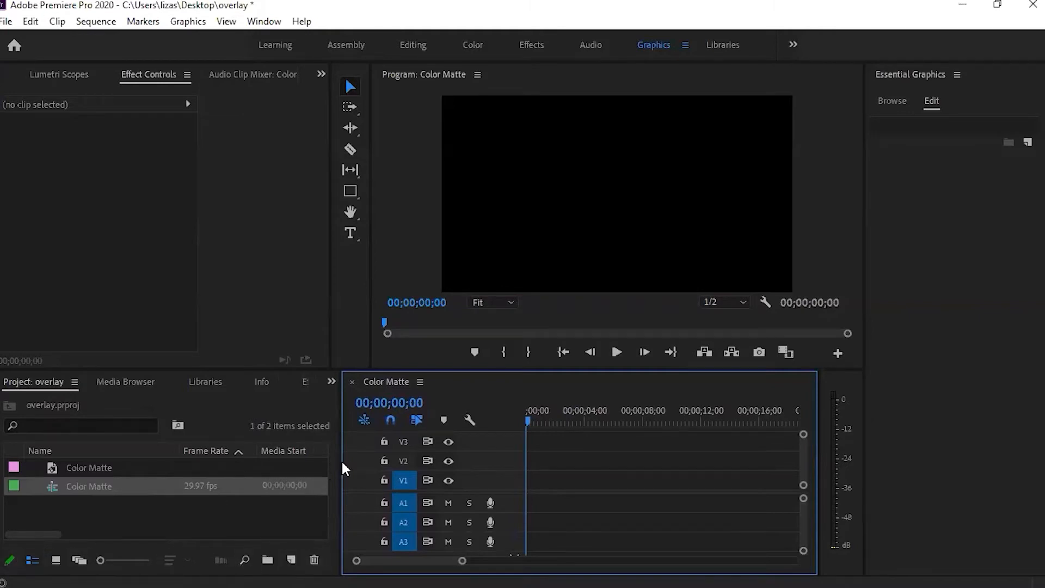
left_click_drag(341, 464, 328, 481)
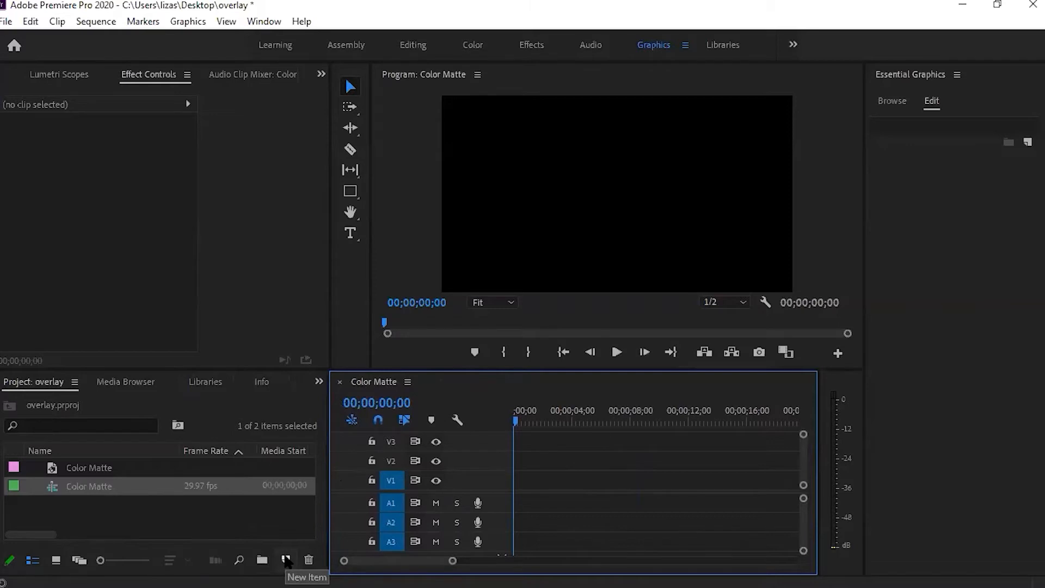
left_click(286, 560)
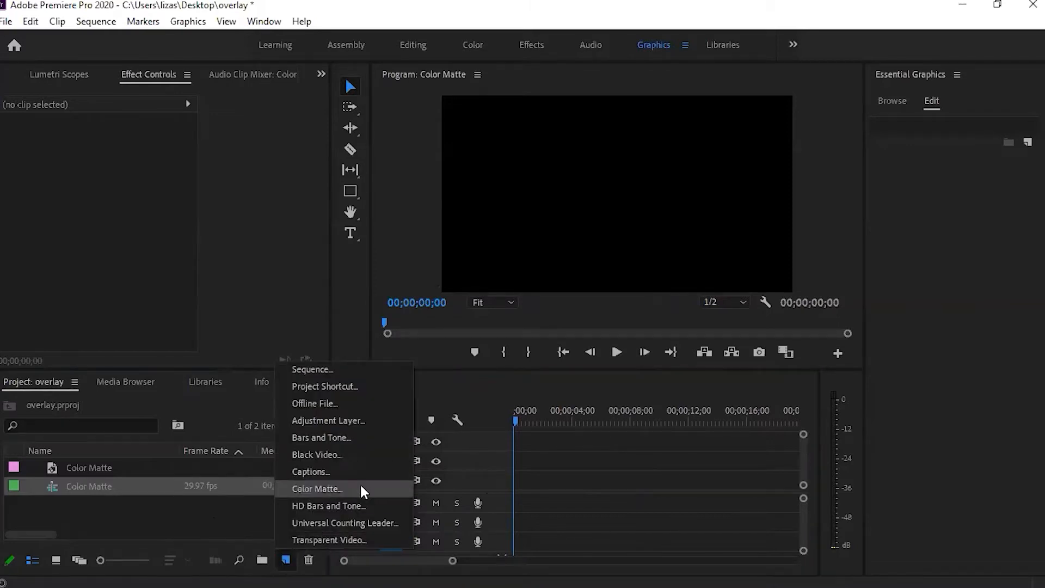
left_click(364, 488)
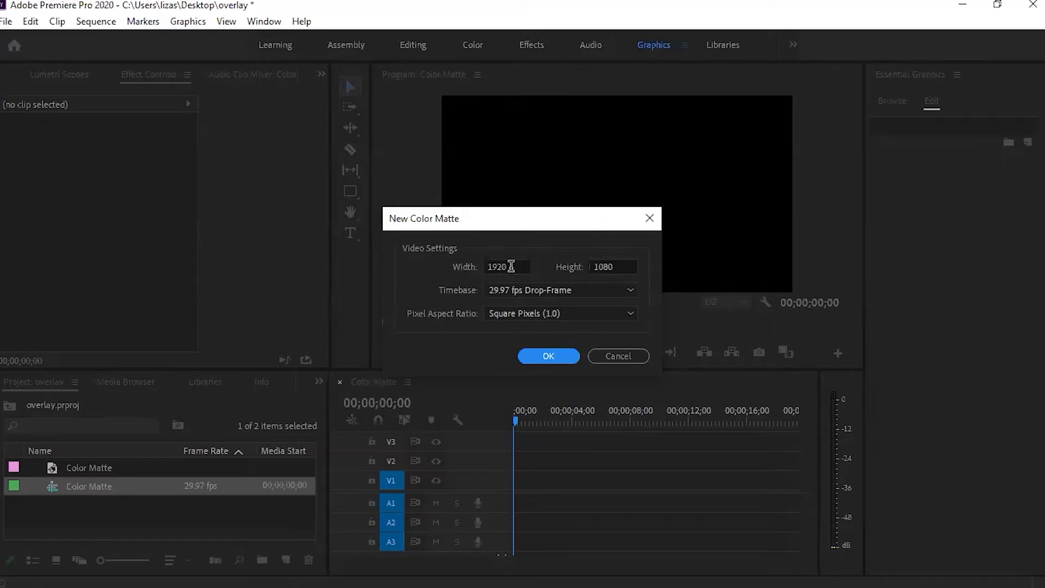
left_click(568, 358)
left_click(550, 371)
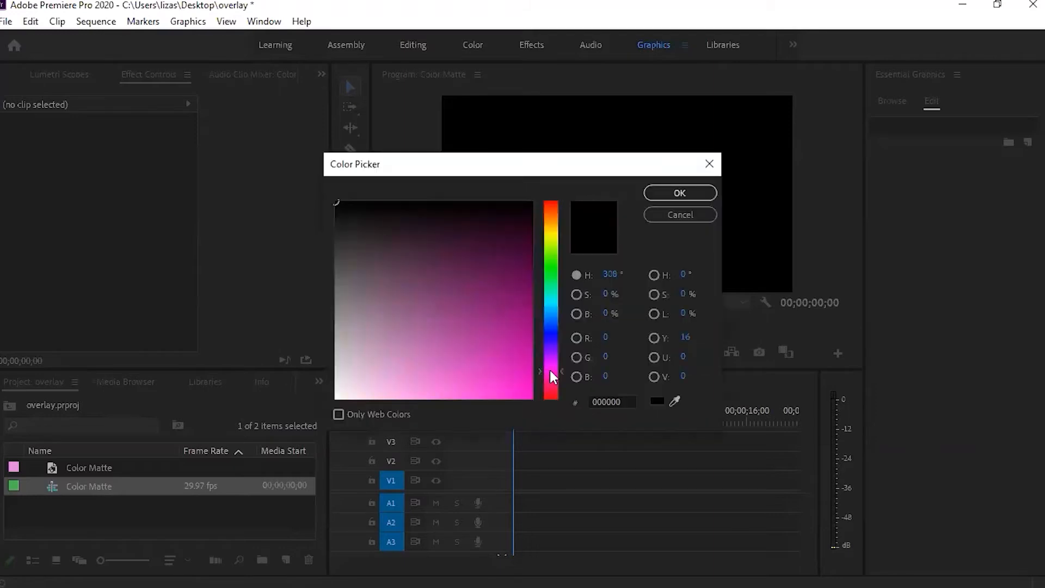
left_click(339, 395)
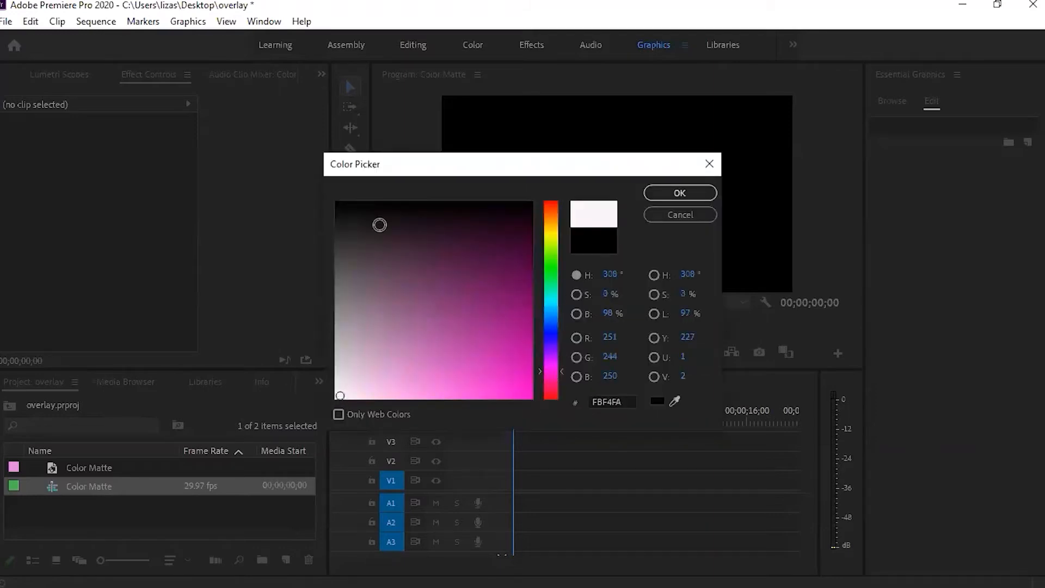
left_click(678, 194)
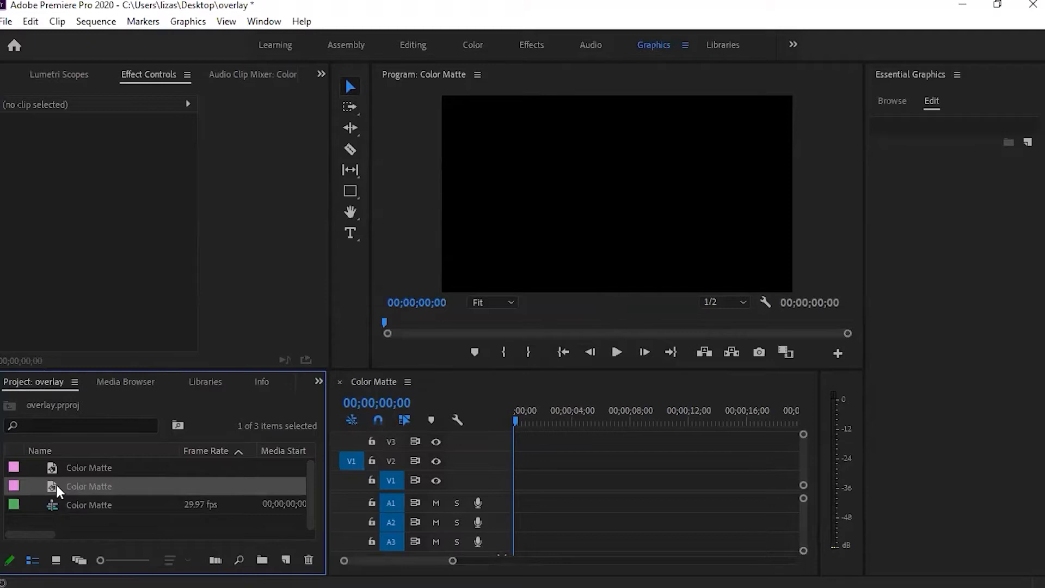
Place the near-white color matte at the start of the timeline and extend the clip to about 00;00;10;26
left_click_drag(56, 486, 533, 480)
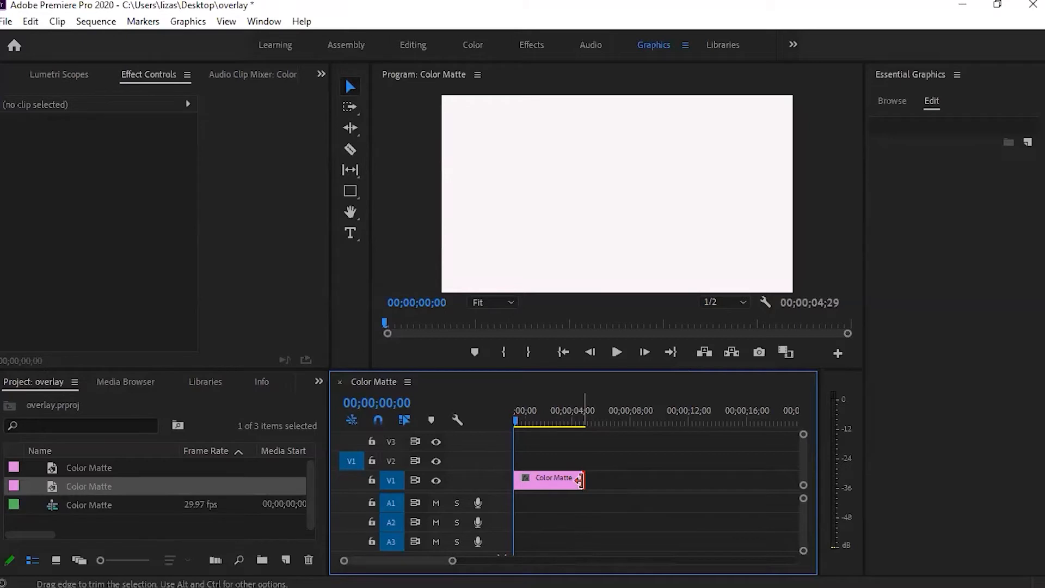
left_click_drag(580, 480, 670, 489)
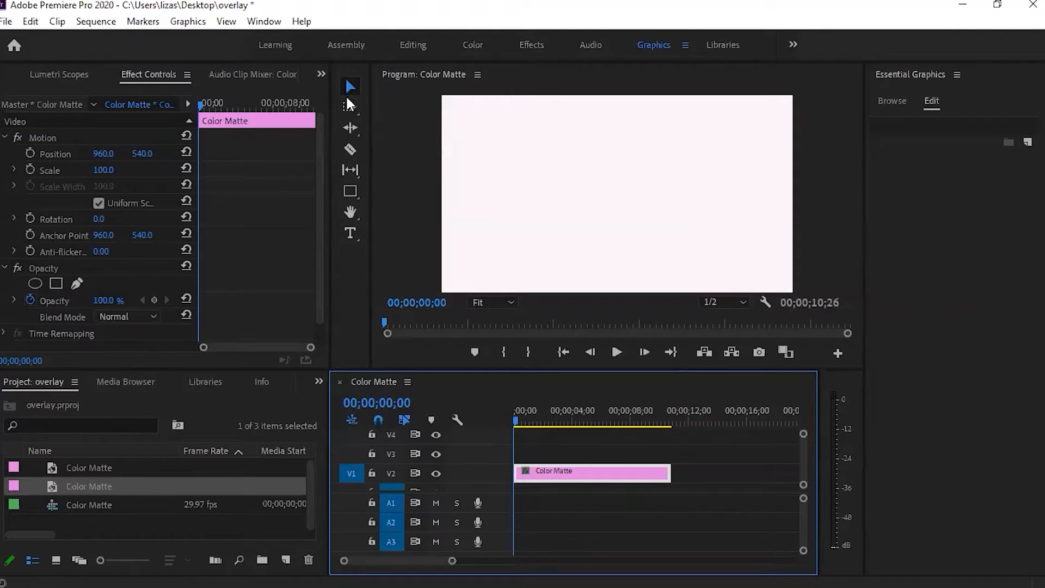
Draw a full-width magenta rectangle as a band along the bottom of the video frame with the Rectangle Tool
left_click(351, 190)
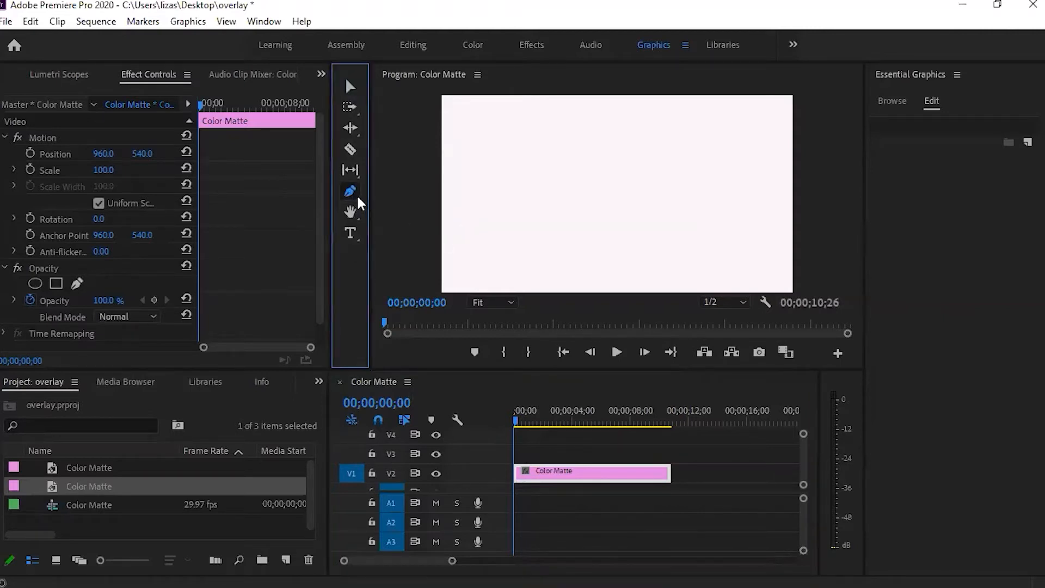
left_click(357, 201)
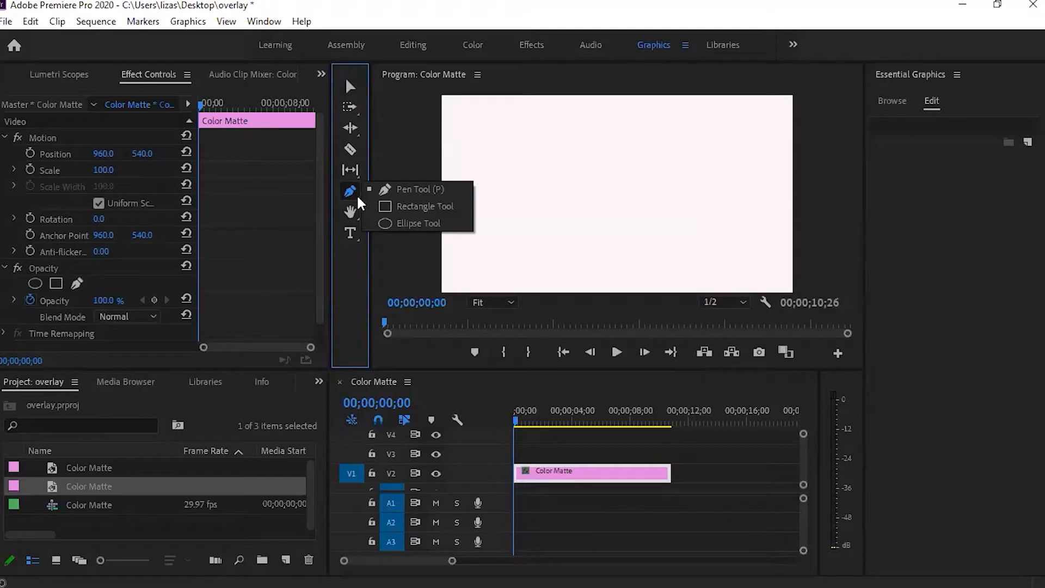
left_click(425, 209)
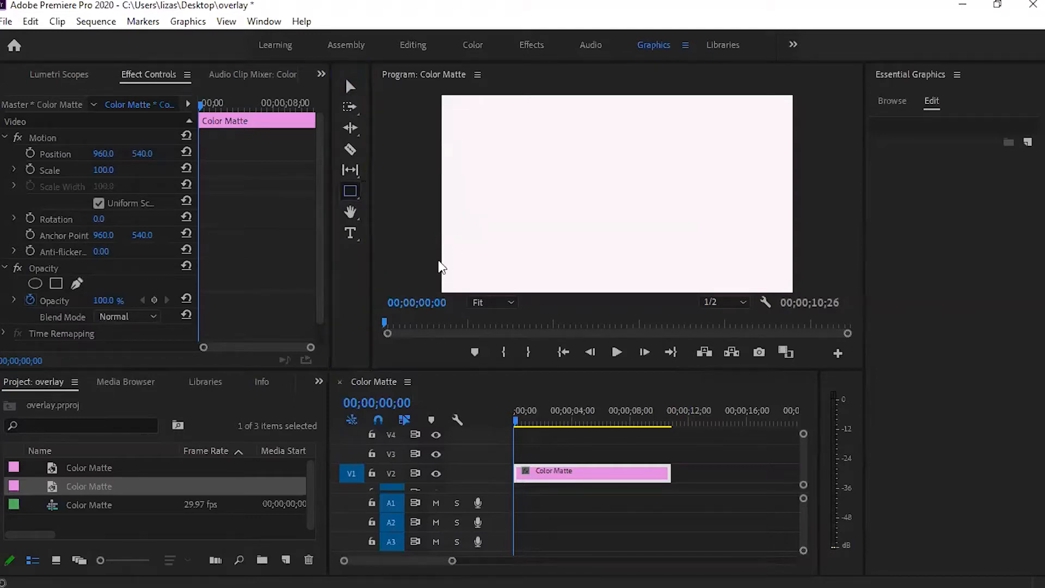
left_click_drag(441, 260, 795, 299)
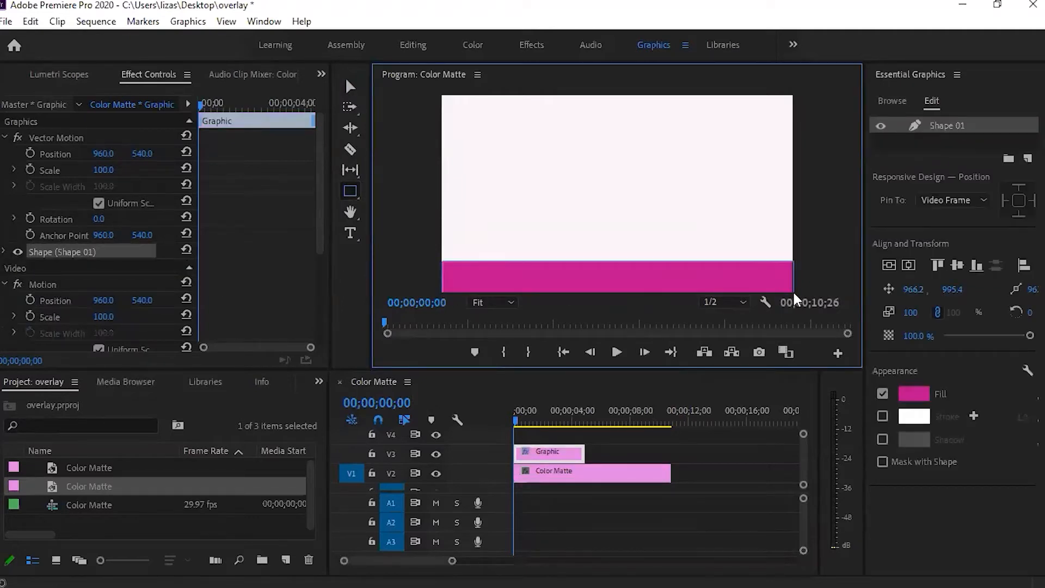
Lower the magenta band's opacity to 87.5% and deselect the shape
key("v")
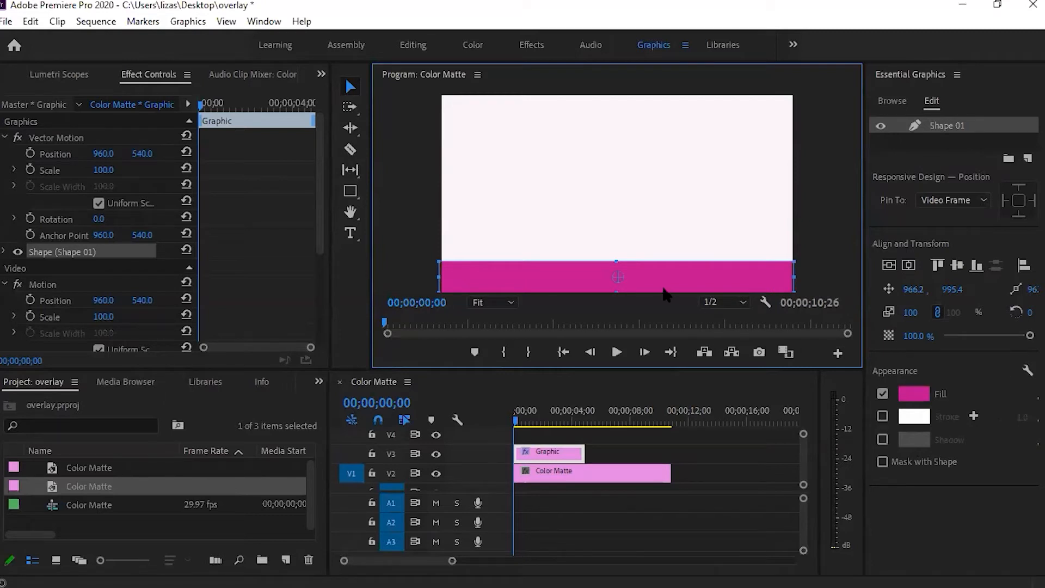
mouse_move(1029, 336)
left_mouse_down()
mouse_move(1002, 336)
mouse_move(1022, 343)
left_mouse_up()
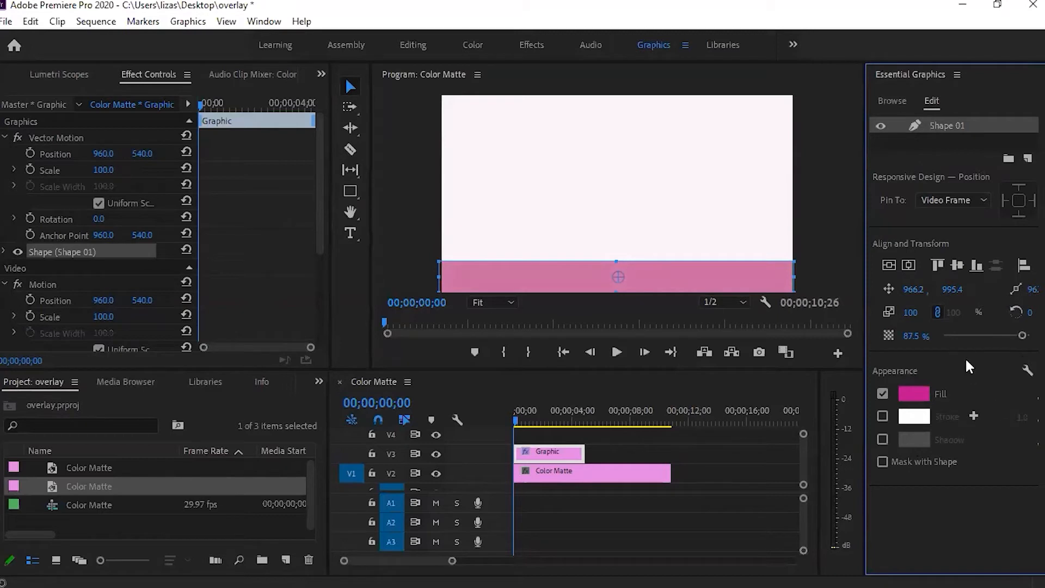
left_click(818, 210)
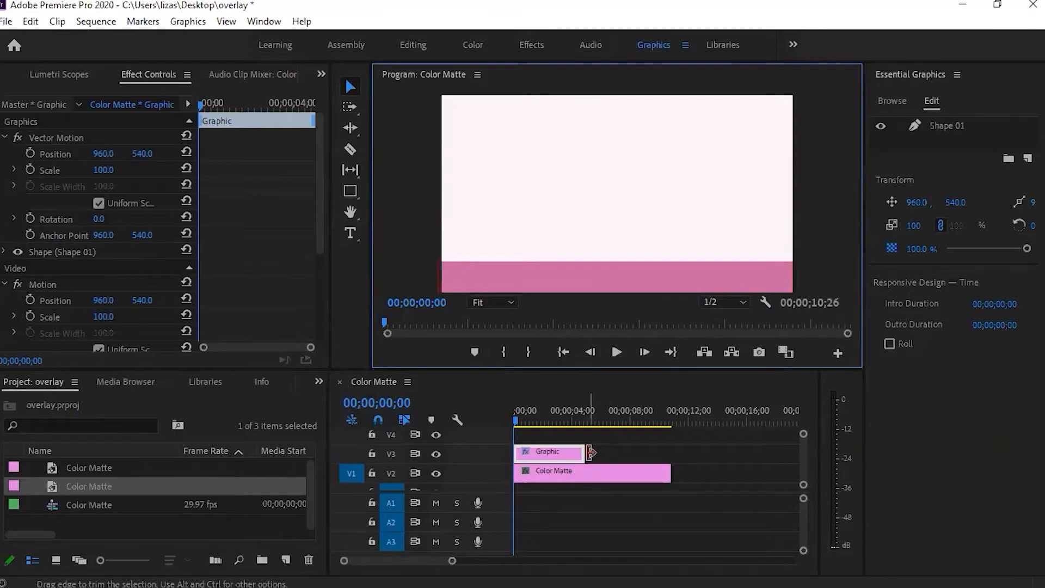
Extend the Graphic clip to the end of the color matte clip, preview the sequence and return to its start
left_click_drag(581, 453, 671, 454)
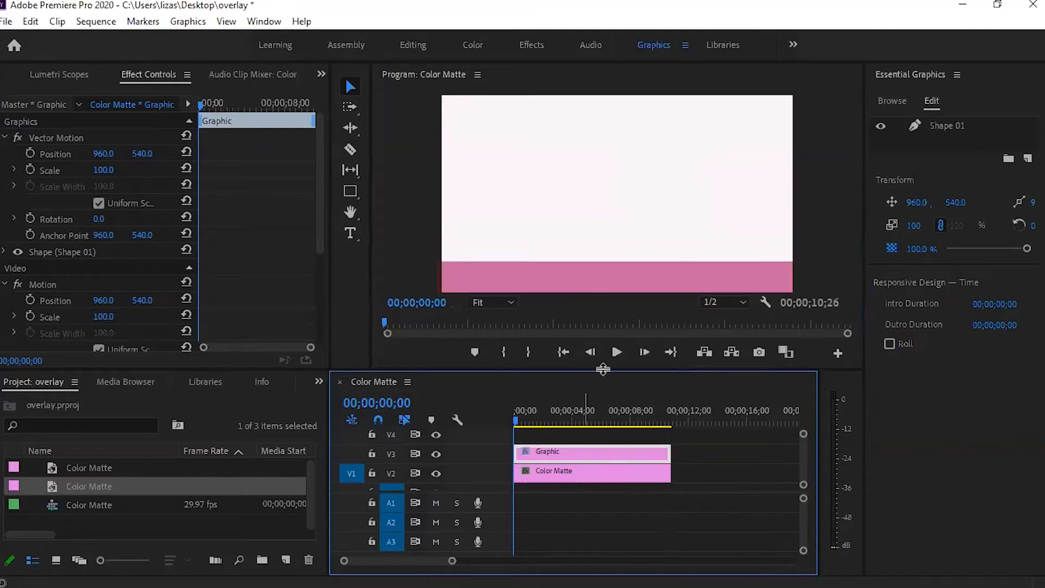
left_click(617, 352)
left_click_drag(556, 421, 511, 431)
Import the ad_psyche_720x480 GIF from the Psyche Gifs folder into the project
left_click(6, 21)
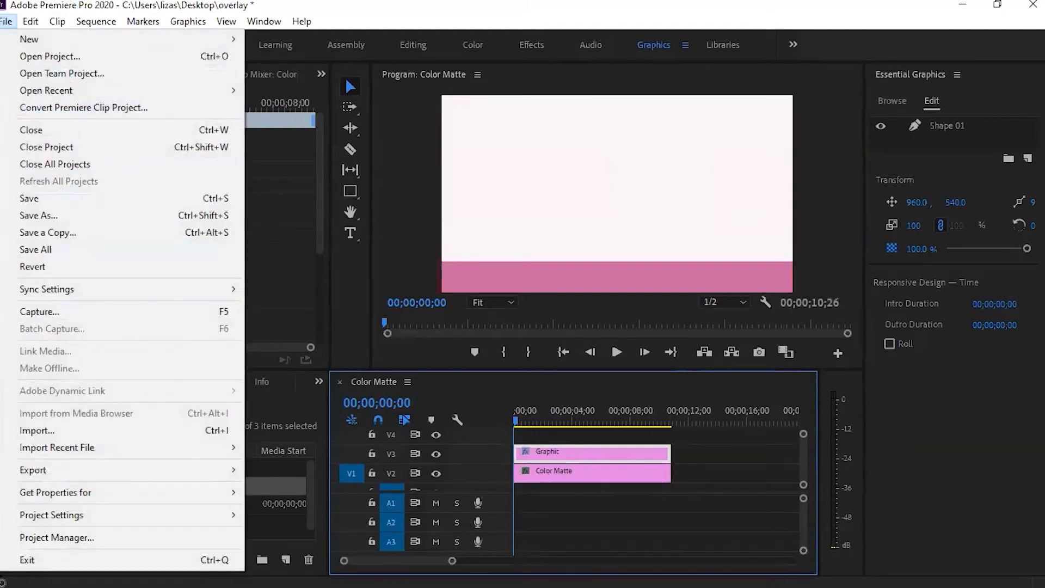
left_click(37, 430)
left_click(332, 141)
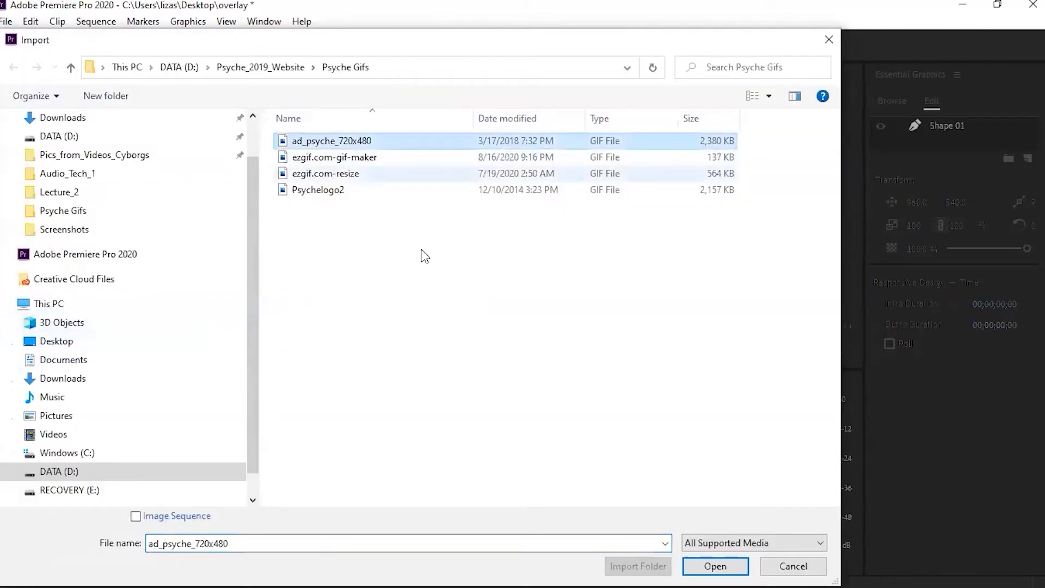
left_click(726, 563)
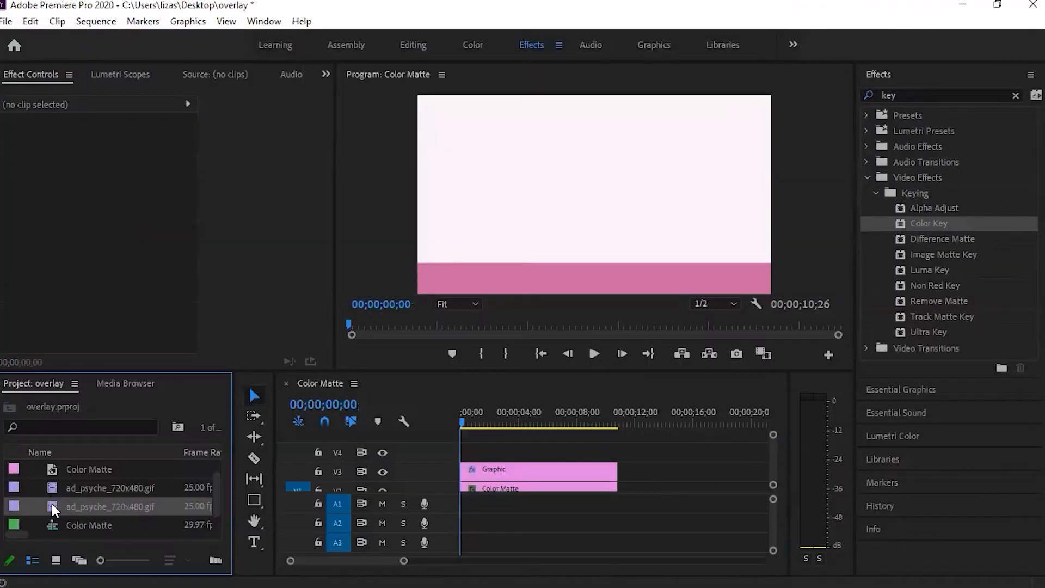
Place ad_psyche_720x480.gif at the start of track V4 above the Graphic clip and scrub through its animation
left_click_drag(58, 508, 619, 452)
left_click(478, 452)
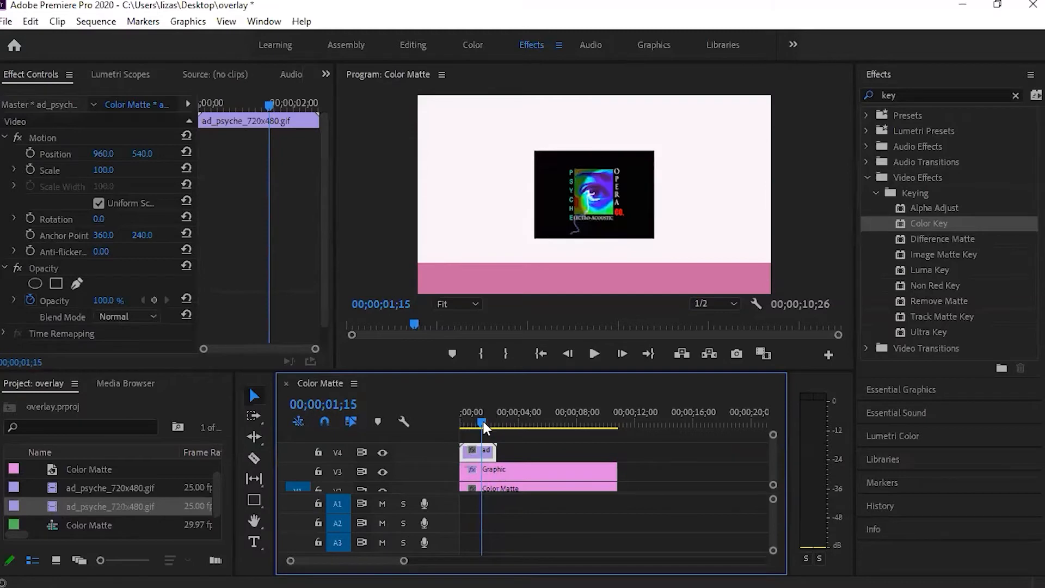
left_click_drag(483, 424, 456, 434)
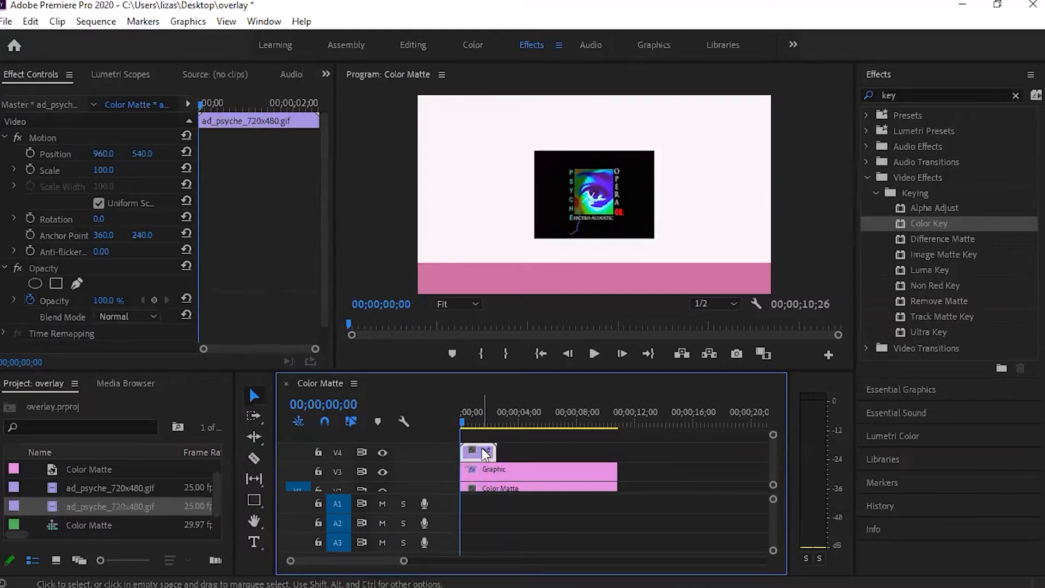
left_click_drag(462, 422, 473, 441)
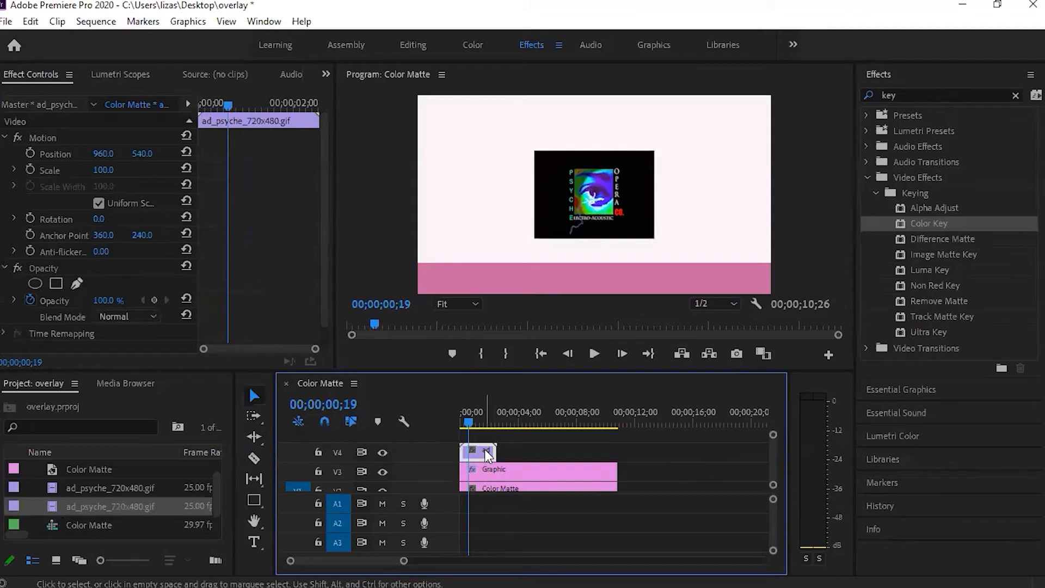
Repeat the GIF clip end to end along V4 and trim the last copy to the end of the Graphic clip
left_click_drag(488, 456, 624, 455)
left_click(588, 459)
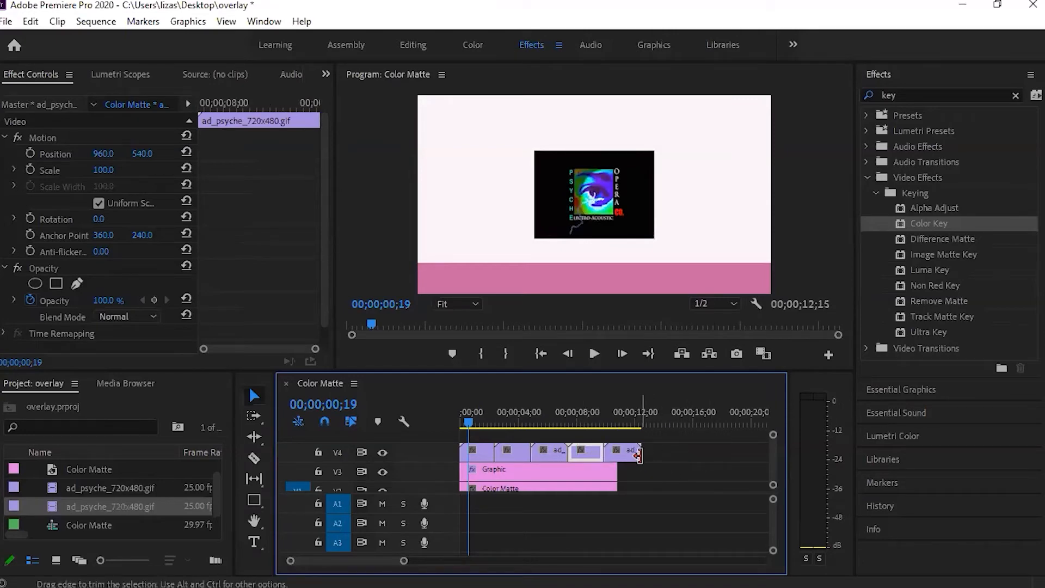
left_click_drag(637, 456, 617, 458)
Play back the sequence to check the repeated GIF animation and examine the last clips on the timeline up close
left_click(594, 354)
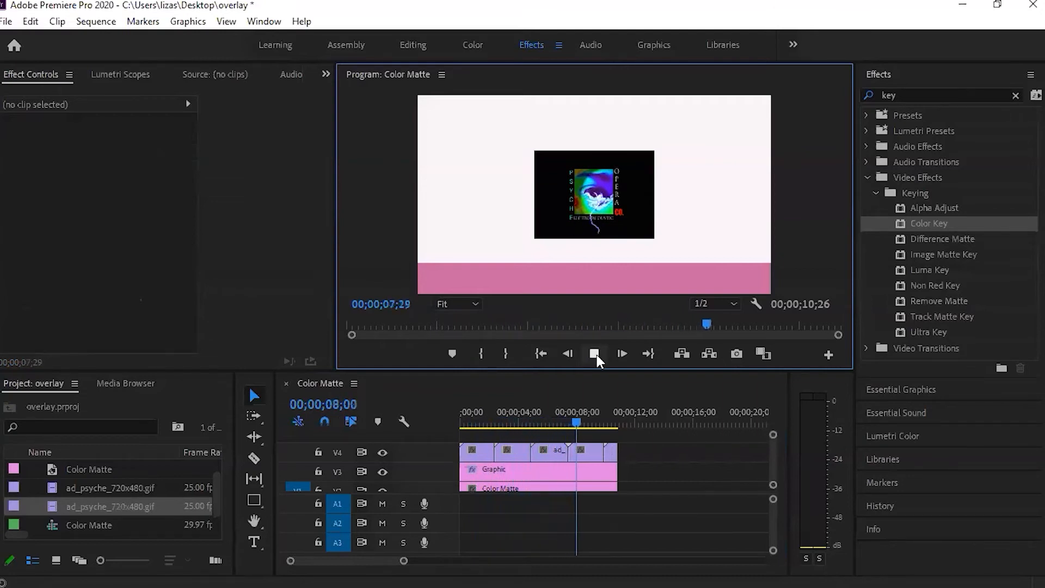
left_click(595, 354)
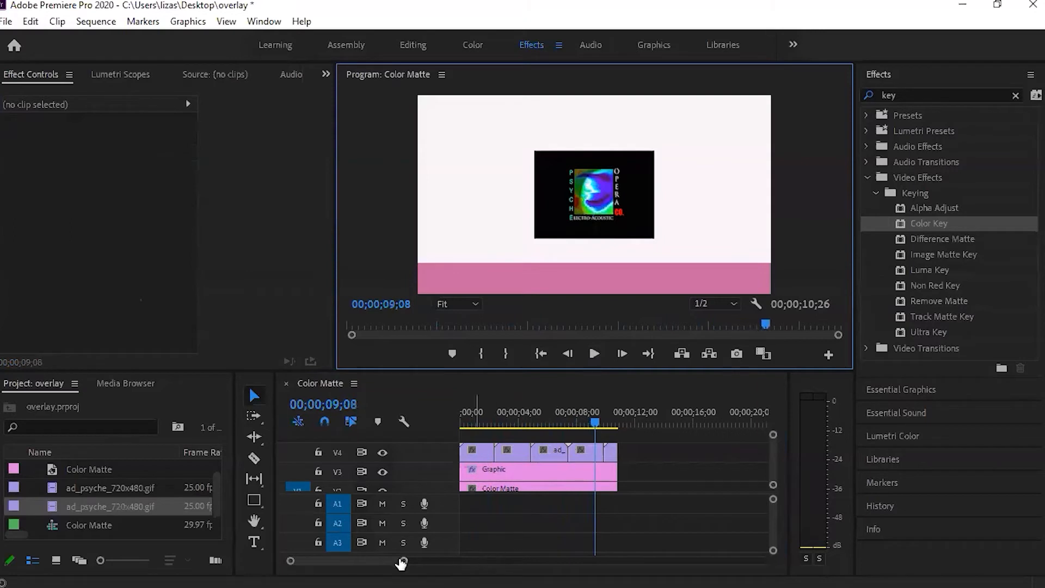
left_click_drag(403, 560, 380, 566)
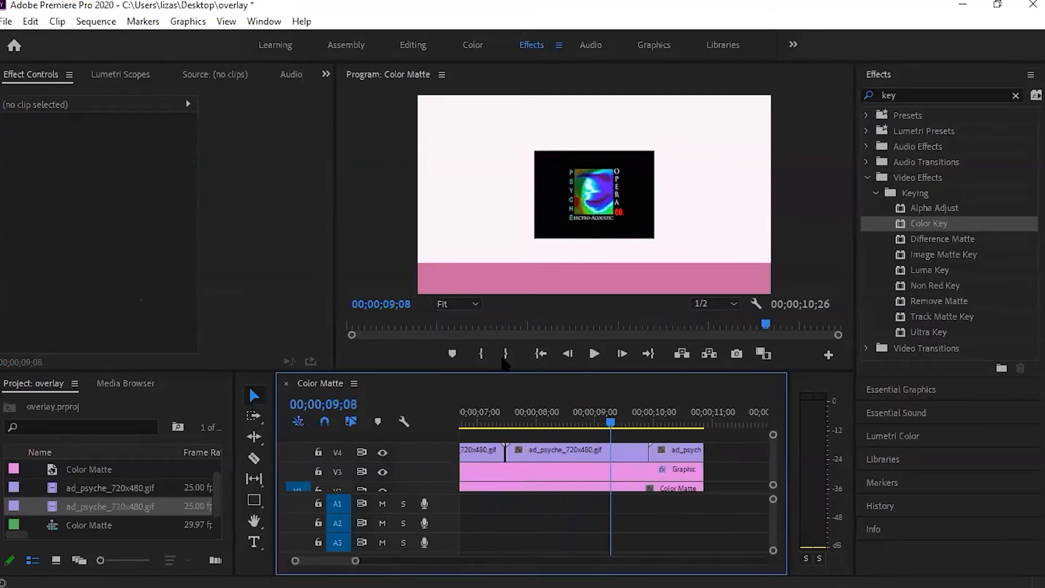
Check the end of the last GIF copy against the Graphic clip and play back the sequence from about 2 seconds
left_click(542, 460)
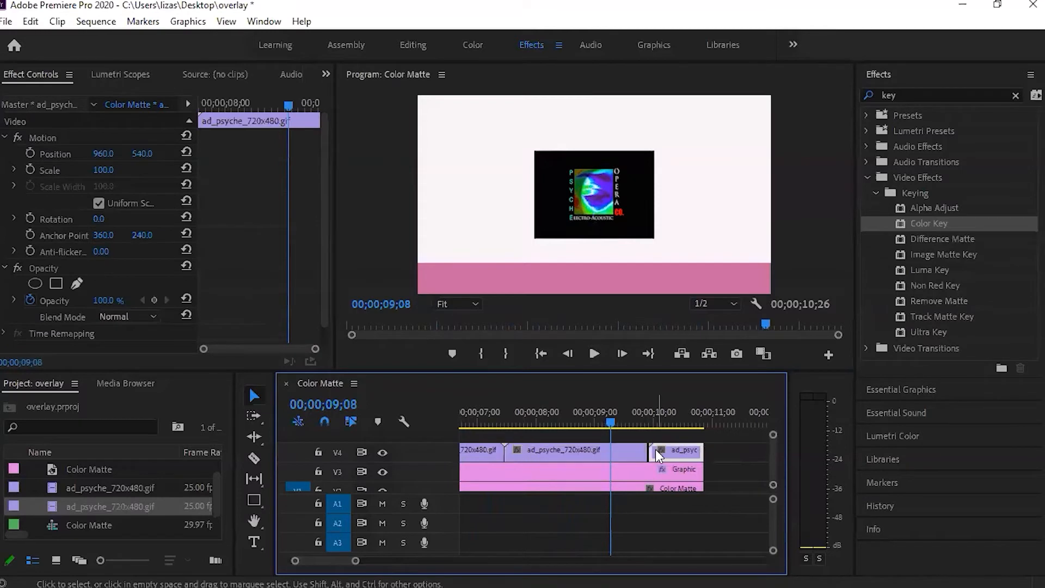
left_click(661, 455)
left_click_drag(700, 452, 704, 455)
left_click_drag(355, 561, 415, 561)
left_click_drag(567, 424, 483, 424)
left_click(595, 354)
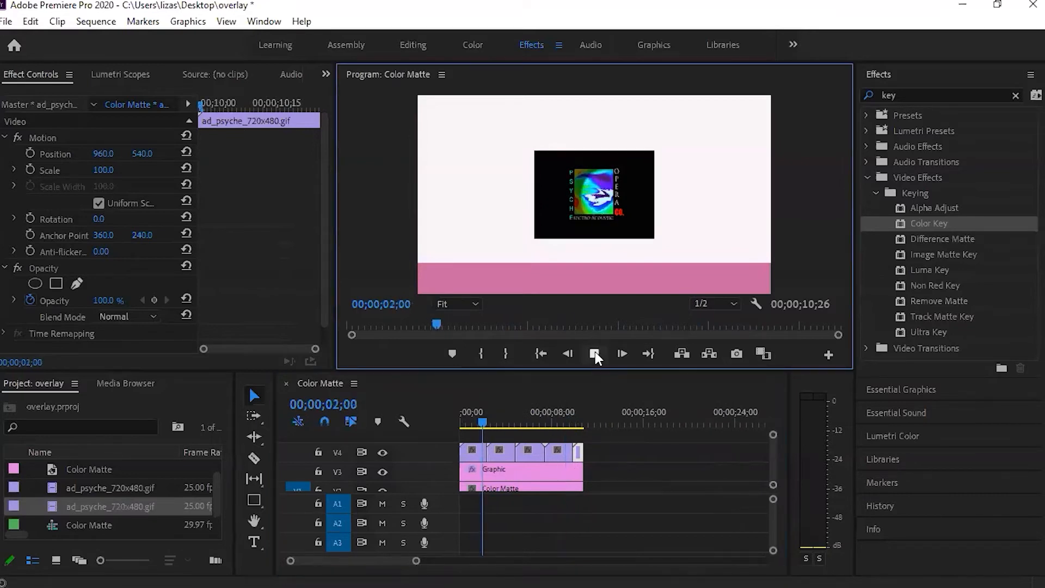
left_click(706, 520)
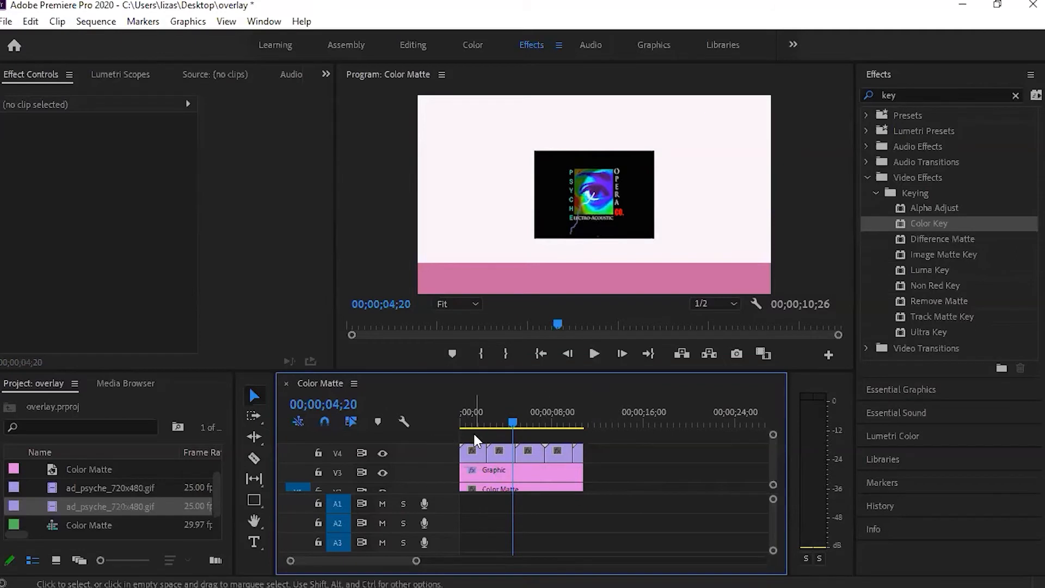
Nest all the GIF clips on V4 into one sequence named Nested Sequence 01
left_click_drag(493, 452, 585, 456)
left_click(57, 21)
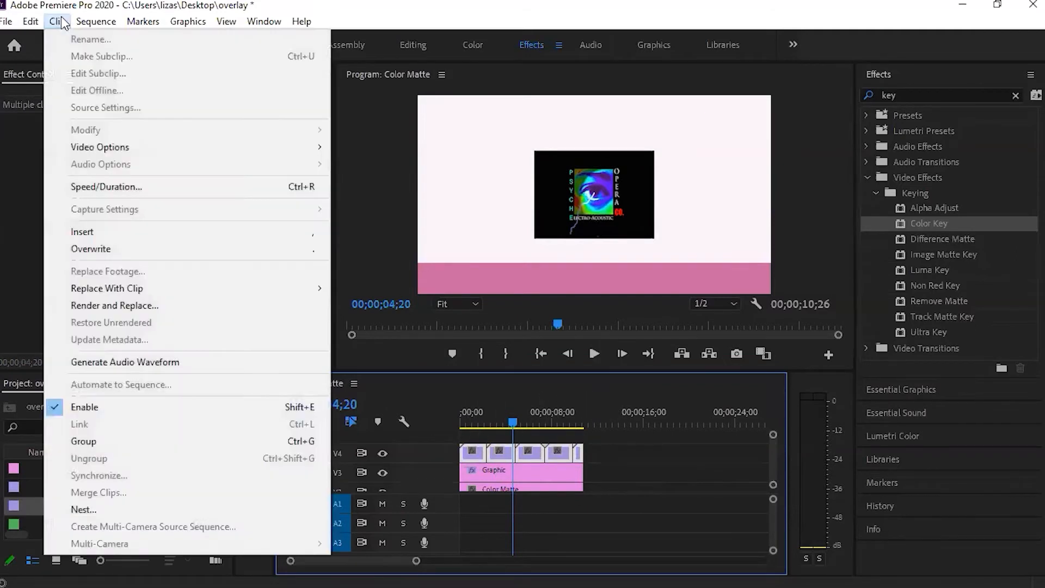
left_click(168, 508)
left_click(486, 315)
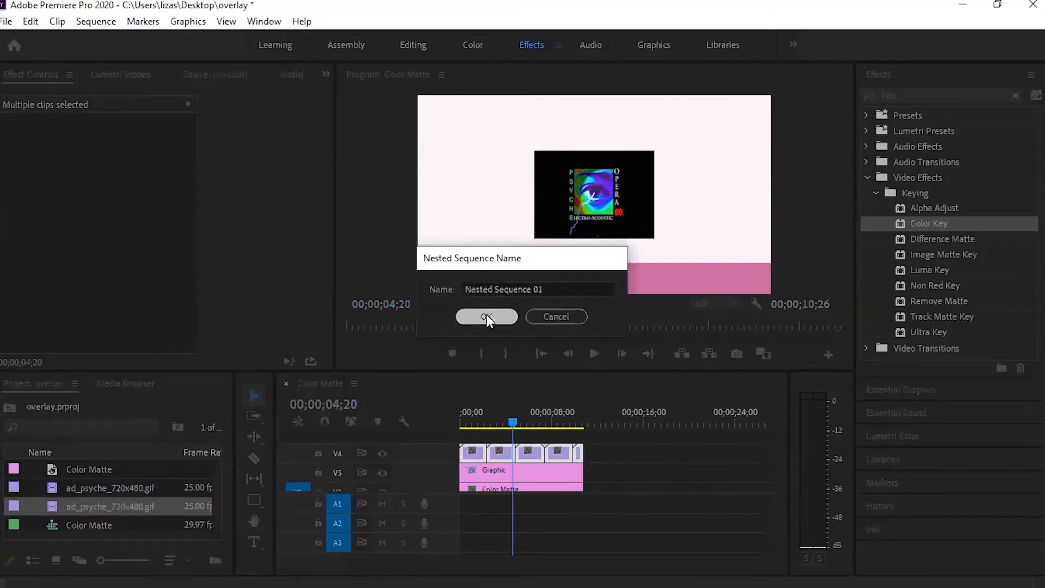
left_click_drag(507, 425, 512, 448)
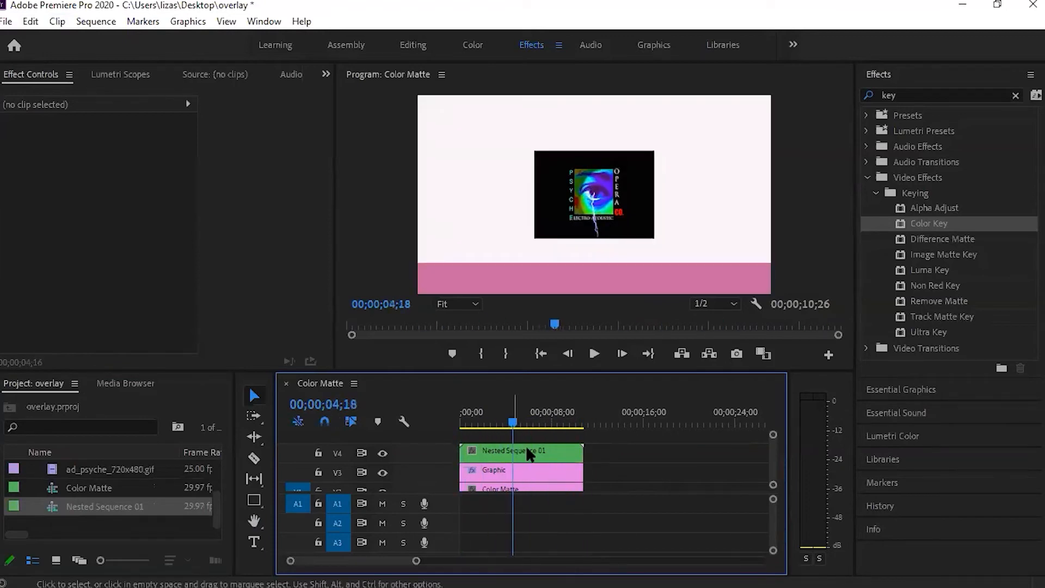
Find the Crop video effect by searching for "crop" and apply it to Nested Sequence 01 on V4
left_click(534, 446)
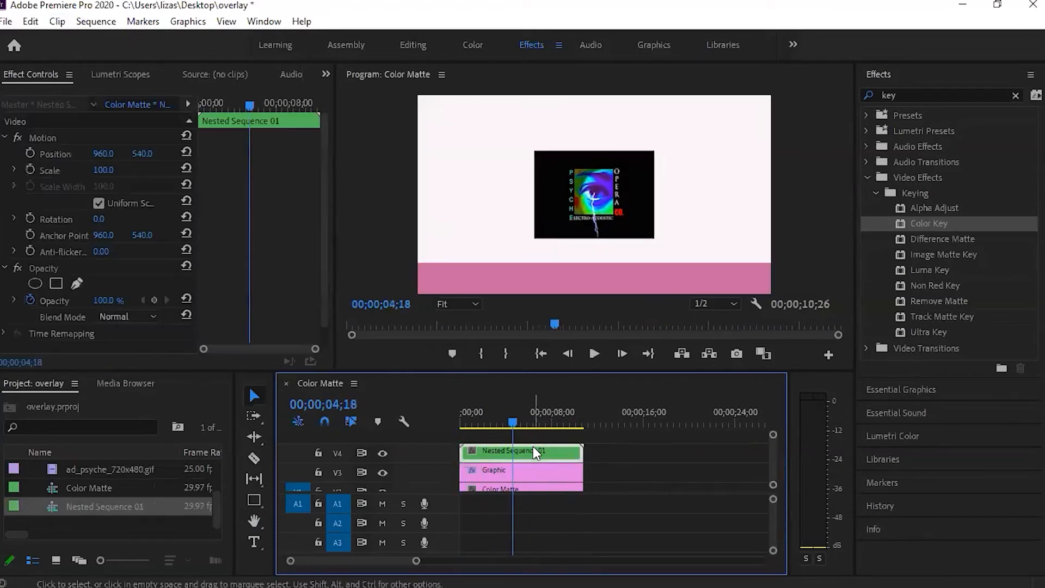
left_click(937, 89)
key("BackSpace")
key("BackSpace")
key("BackSpace")
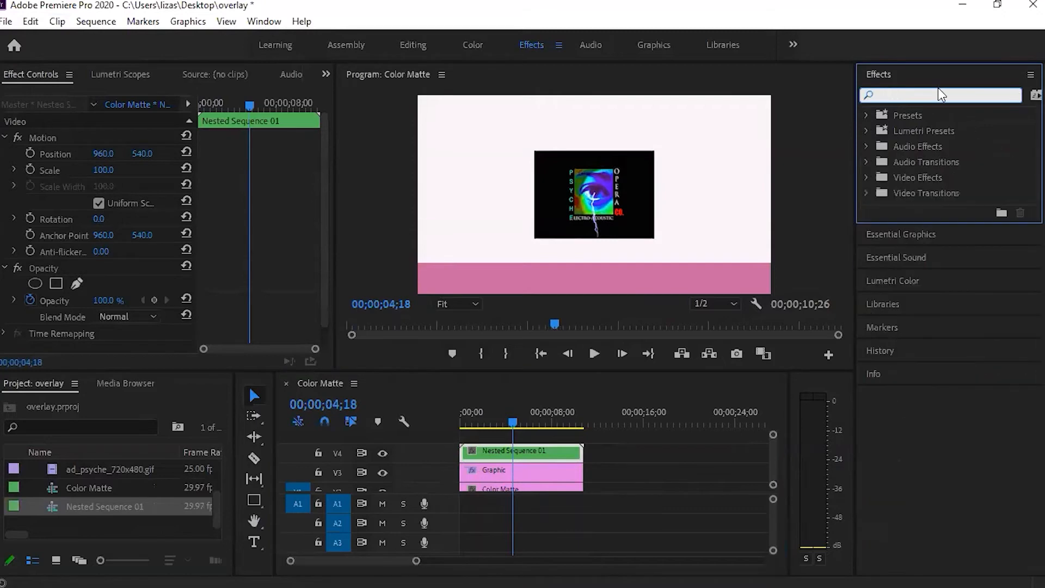
type("crop")
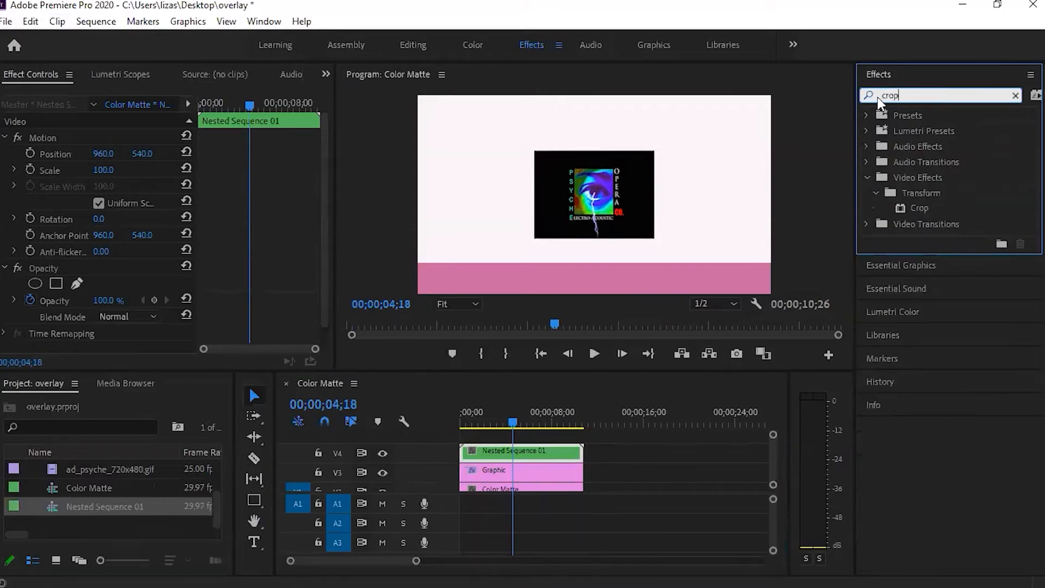
left_click(901, 207)
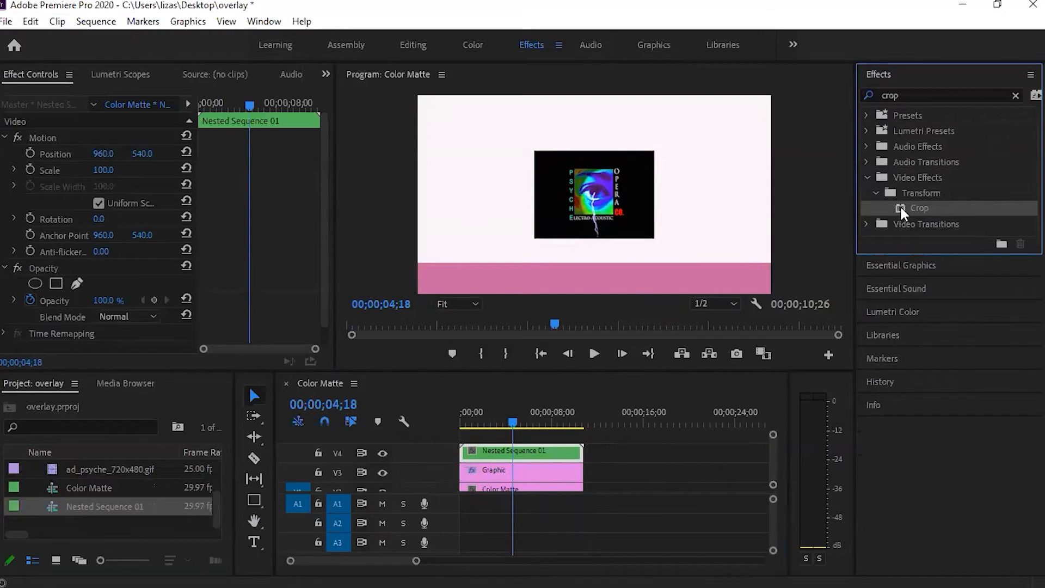
left_click_drag(551, 455, 551, 454)
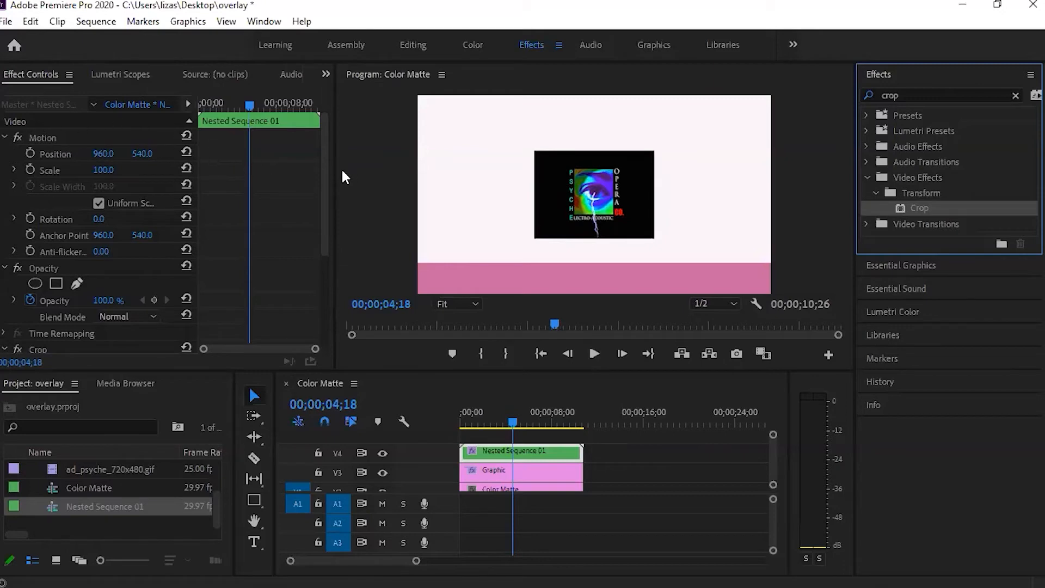
Crop the nested GIF sequence to 40.6 % on the left, 32.2 % at the top and 40.6 % on the right
left_click_drag(322, 158, 319, 272)
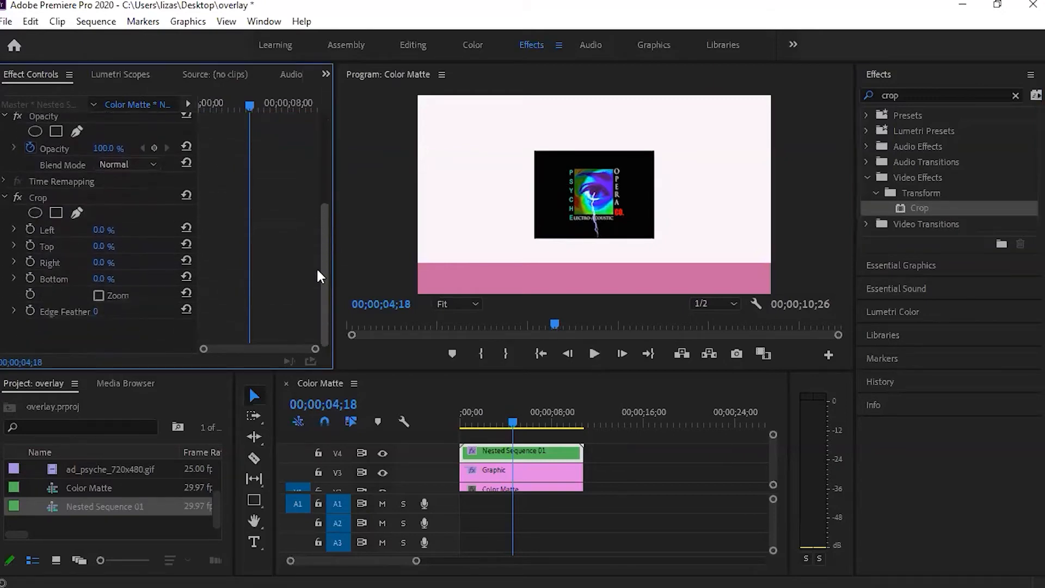
left_click(14, 230)
left_click_drag(20, 258, 80, 258)
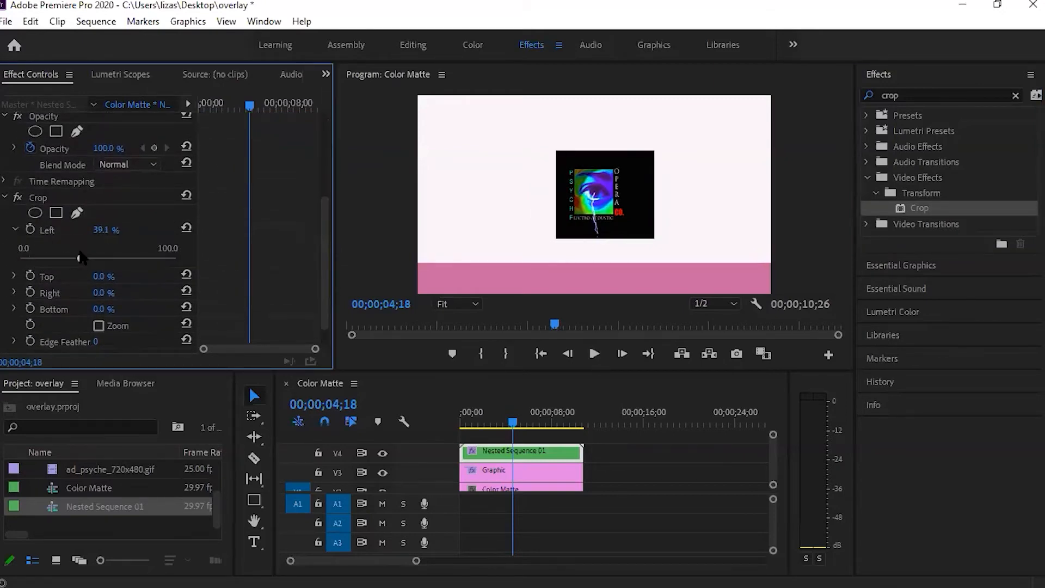
left_click(13, 292)
left_click_drag(24, 321, 84, 321)
left_click_drag(80, 258, 82, 259)
left_click(14, 276)
left_click_drag(21, 304, 69, 305)
left_click_drag(82, 258, 82, 259)
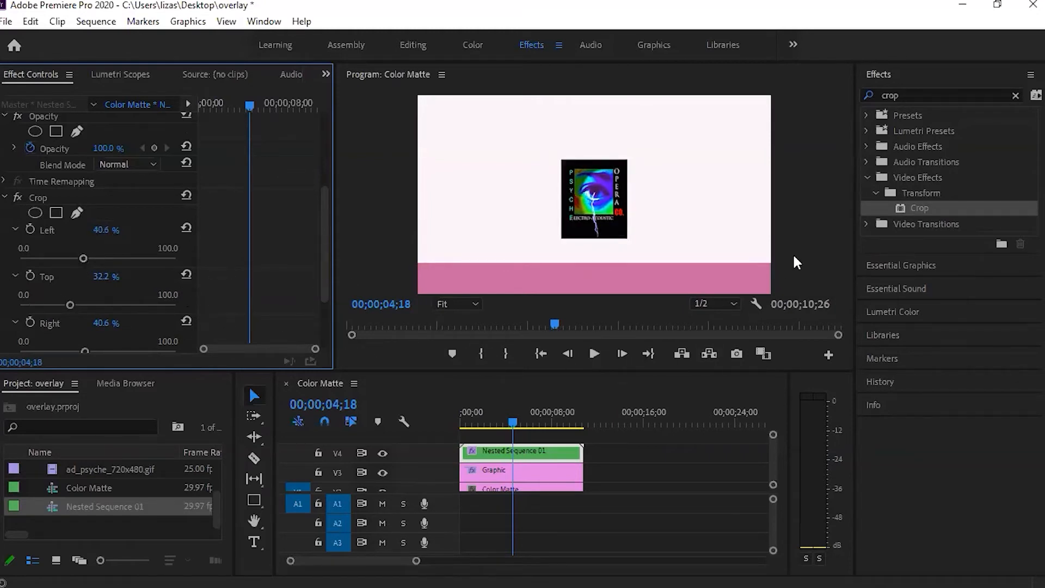
left_click(819, 234)
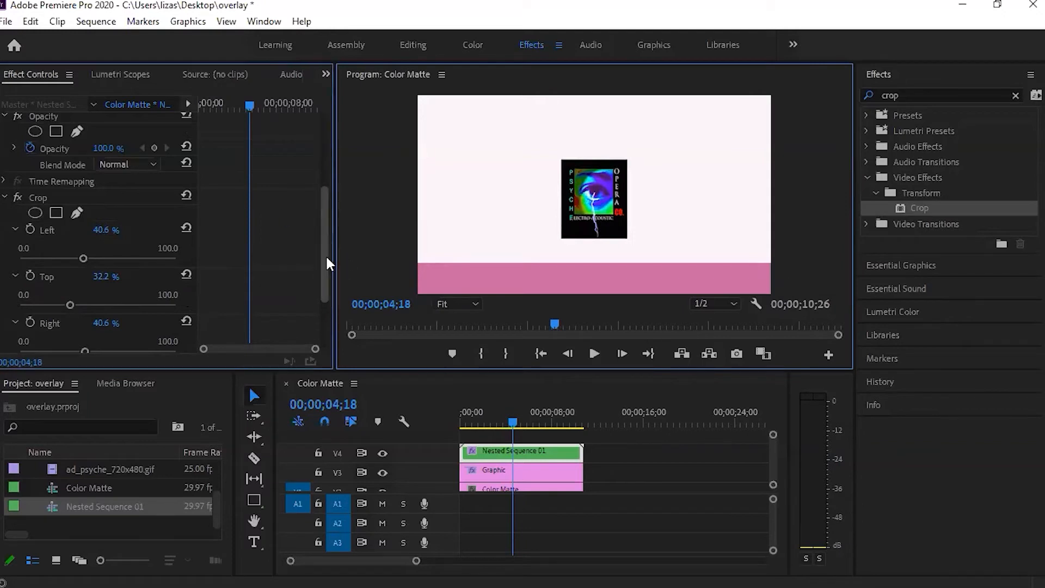
Scale the nested GIF sequence to 74.3 and move it to position 1786, 903 in the frame's lower-right corner
left_click_drag(325, 253, 355, 144)
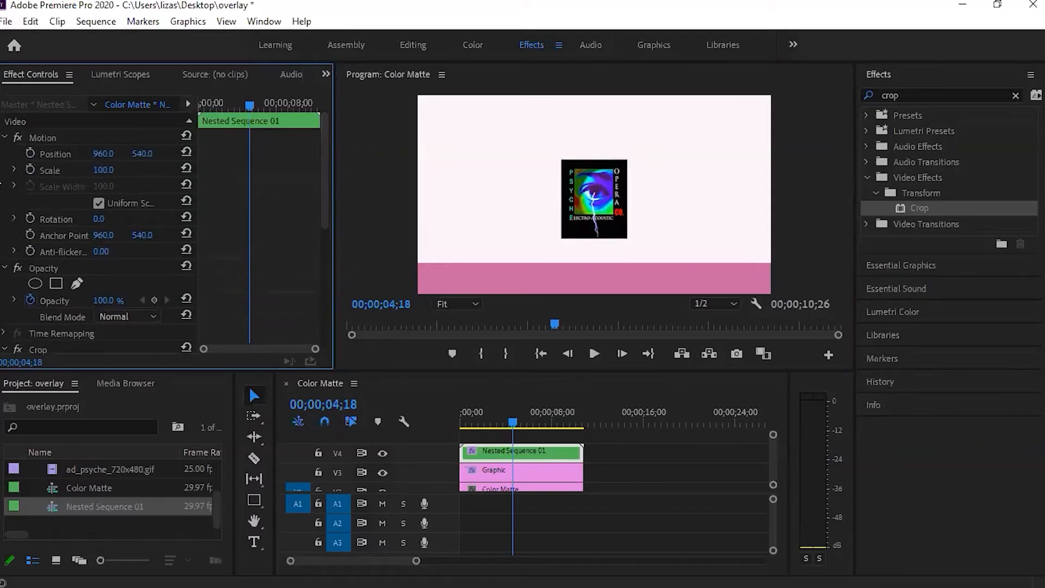
left_click(14, 170)
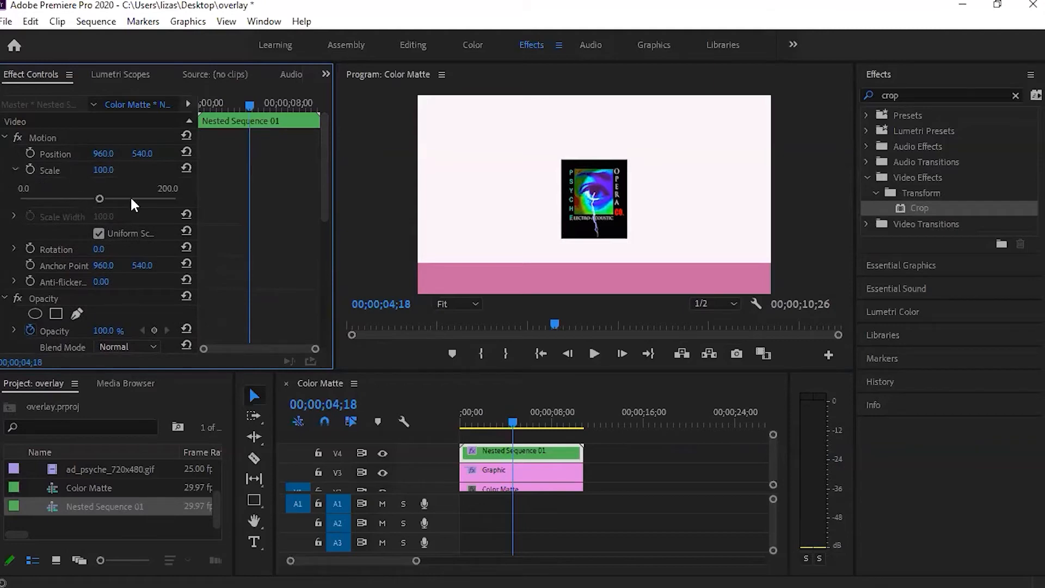
left_click_drag(97, 198, 77, 198)
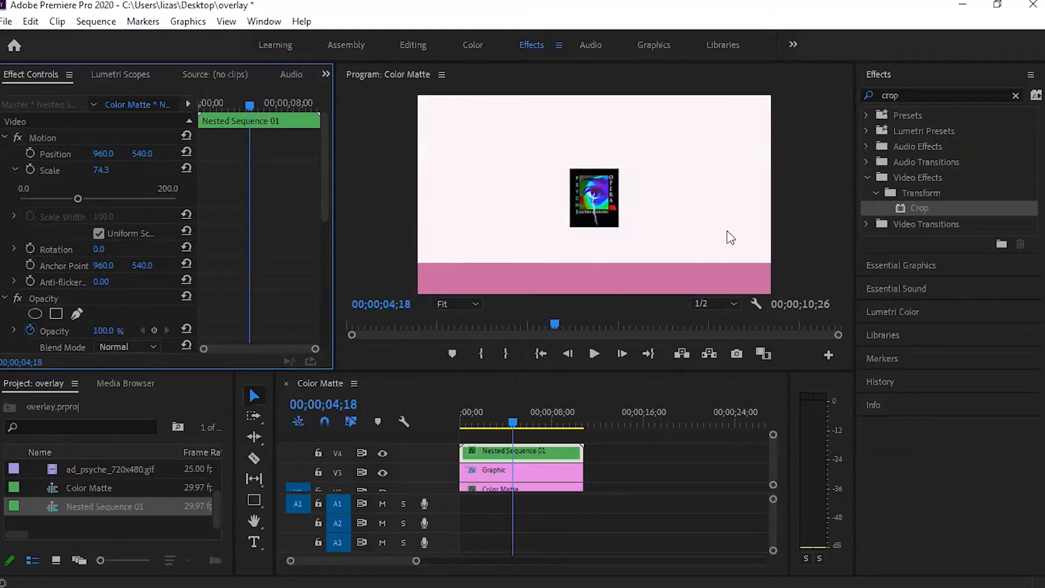
left_click_drag(142, 153, 339, 154)
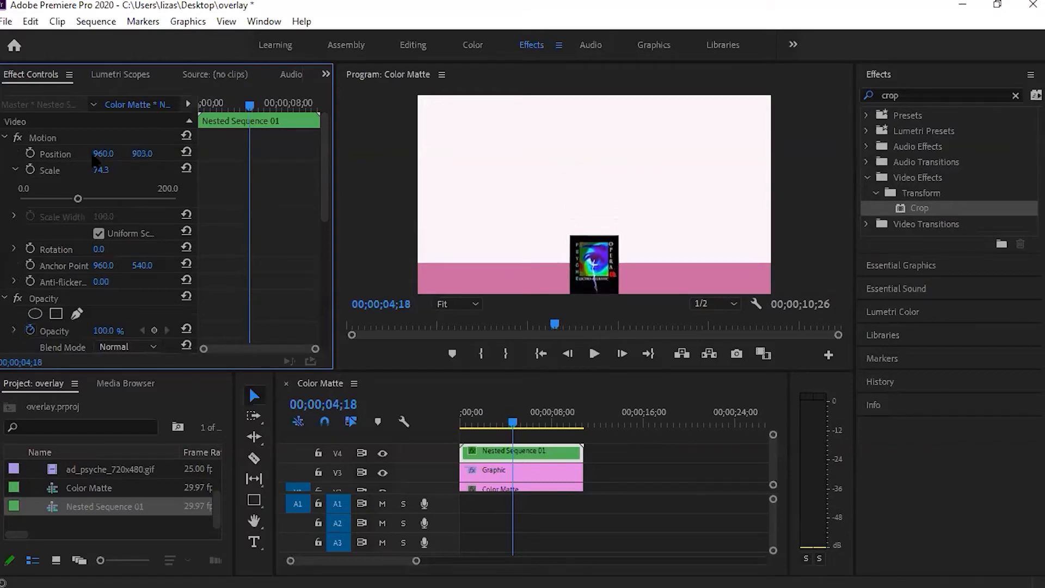
left_click_drag(97, 157, 547, 156)
left_click(821, 158)
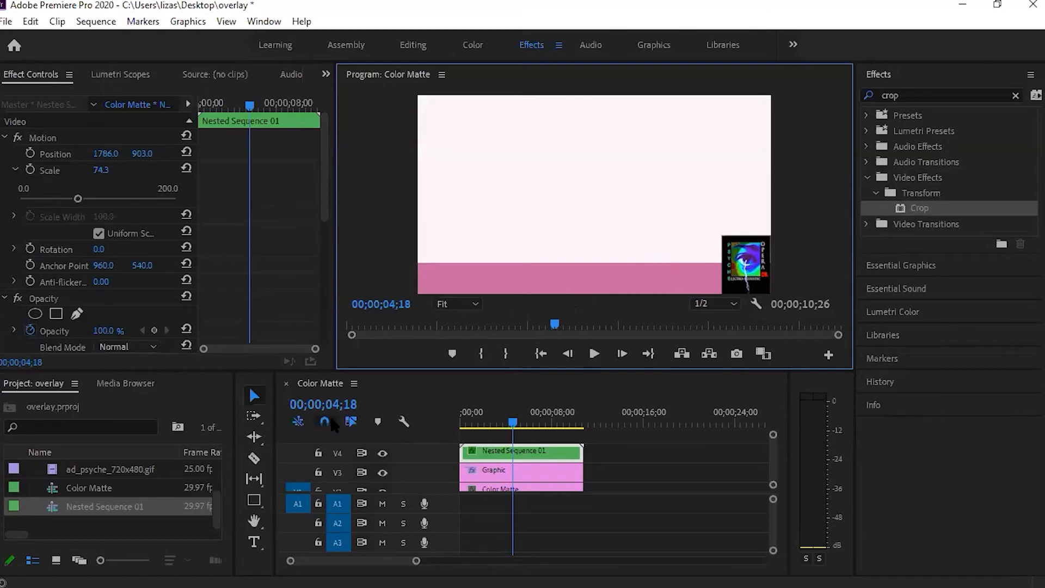
Draw a large circle with the Ellipse Tool just left of the GIF logo, reaching down to the frame's lower edge
left_click(262, 508)
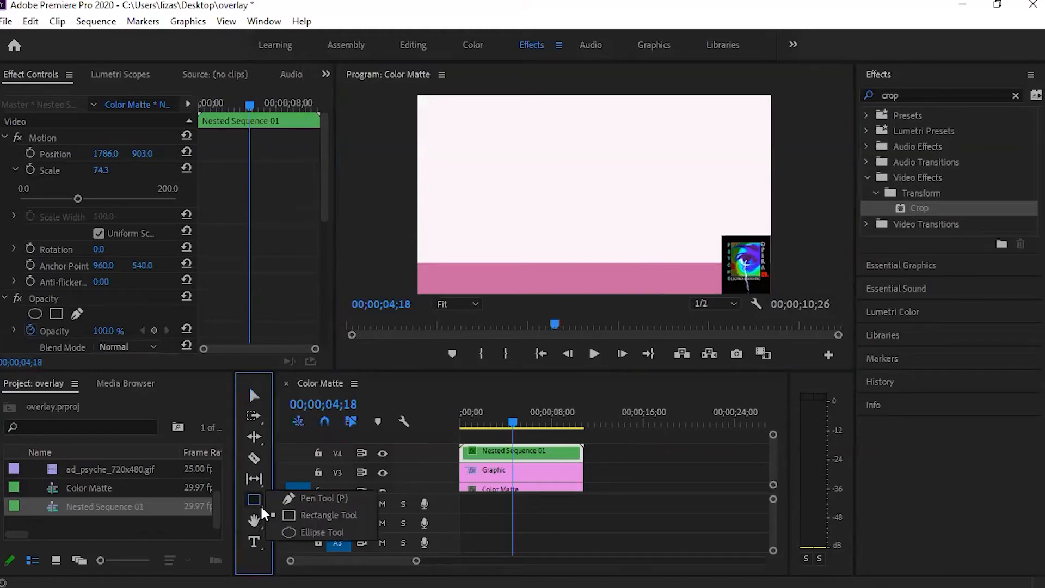
left_click(294, 532)
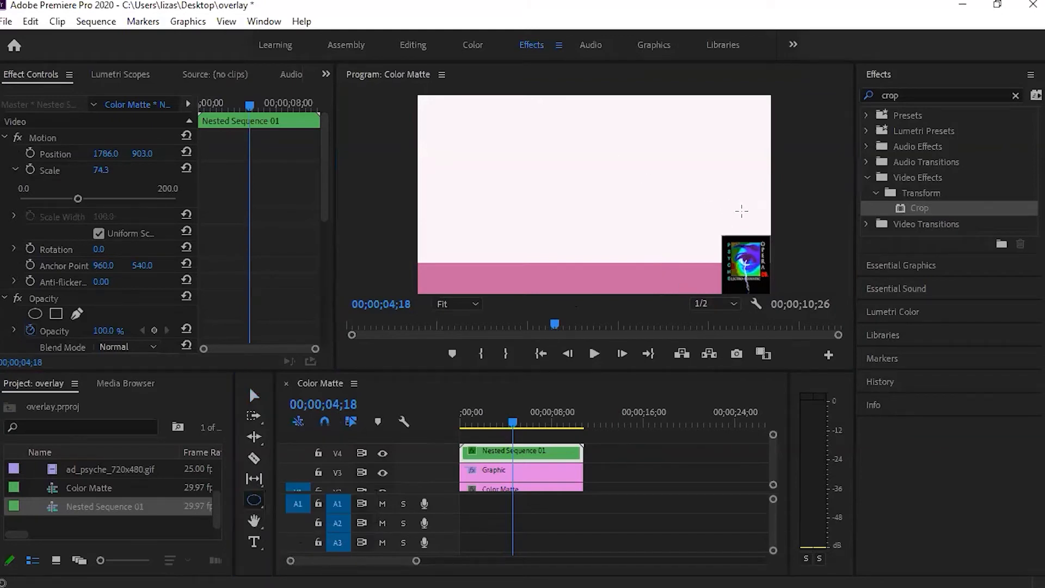
left_click_drag(726, 194, 622, 302)
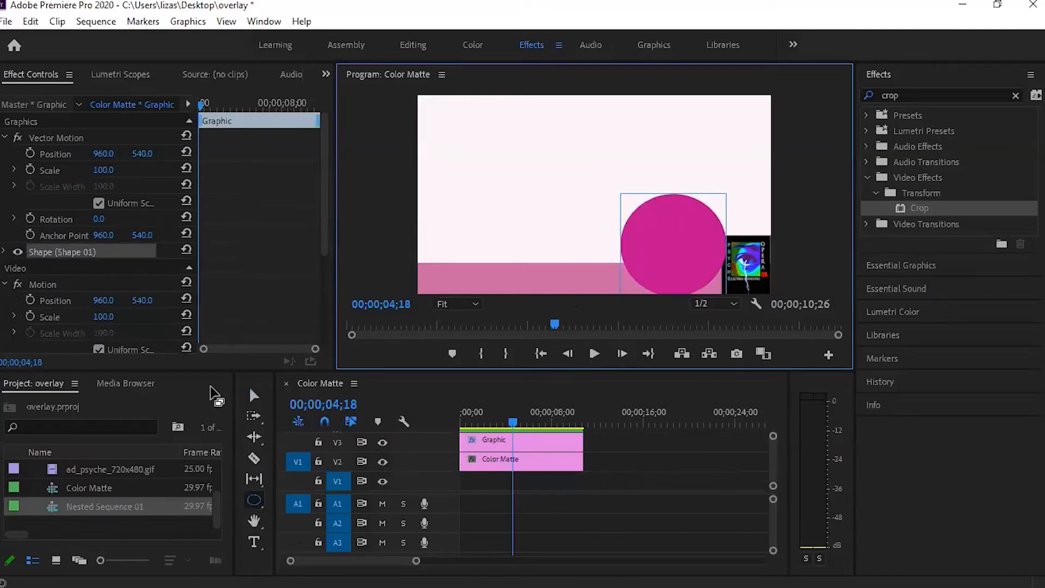
left_click(252, 394)
scroll(778, 465, "up", 2)
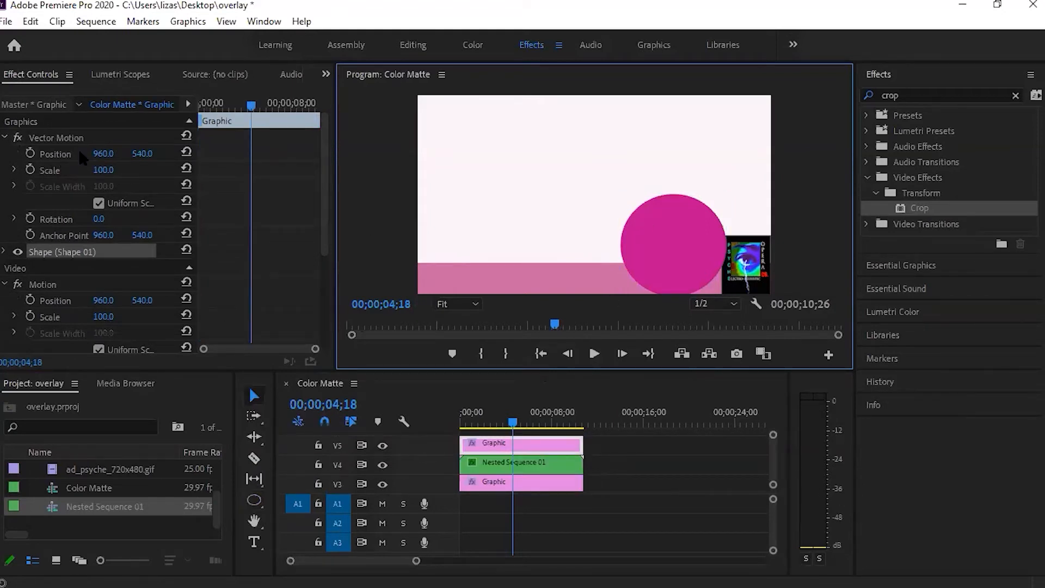
Move the circle graphic to Vector Motion position 1293, 615 so that it covers the GIF logo
left_click(554, 445)
left_click_drag(140, 154, 285, 154)
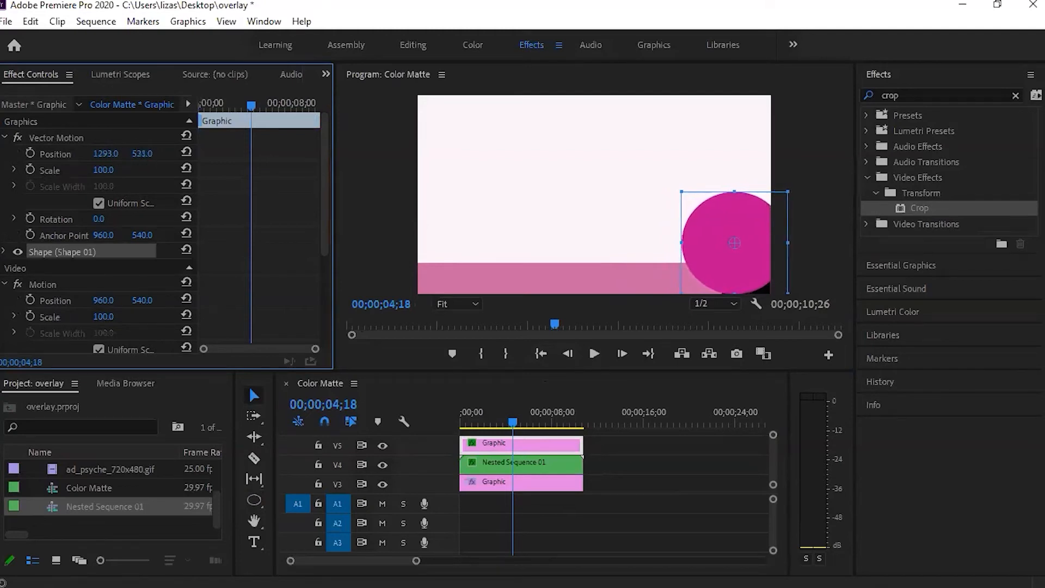
left_click_drag(142, 153, 189, 154)
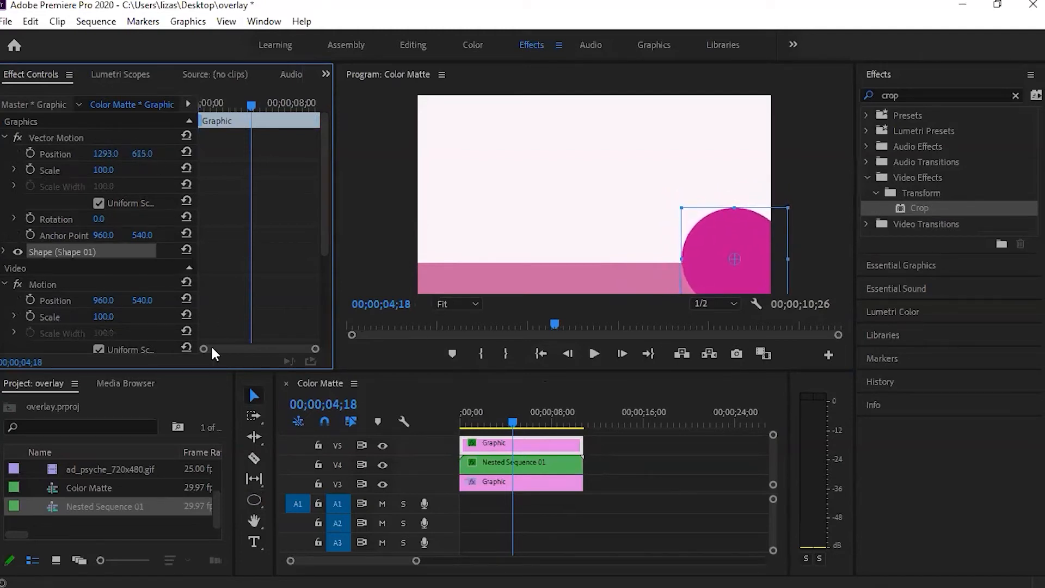
Swap the track order so Nested Sequence 01 sits on V5 and the circle Graphic clip on V4 at the sequence start
left_click(545, 446)
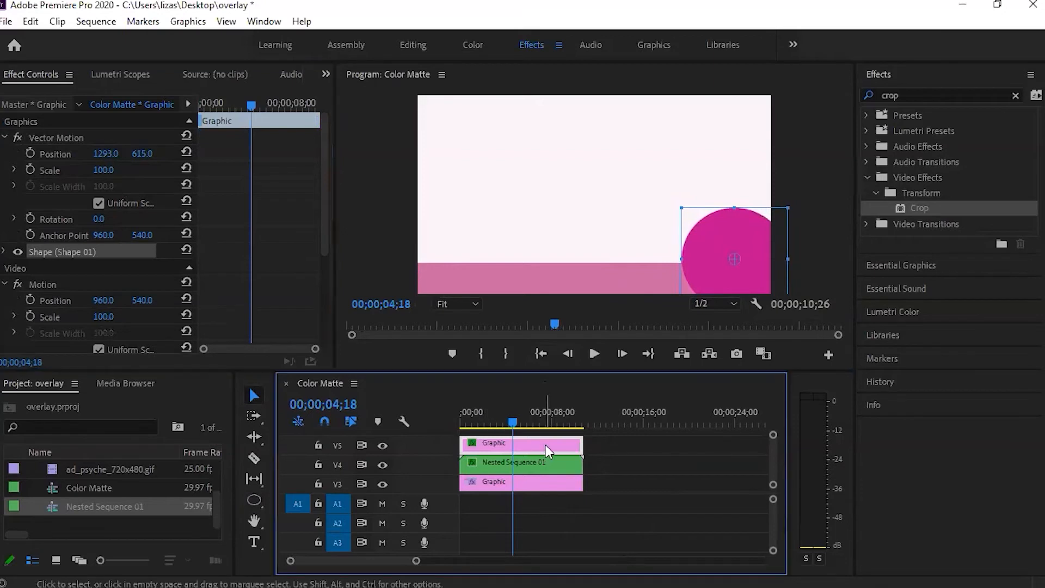
left_click_drag(545, 445, 685, 445)
left_click(564, 460)
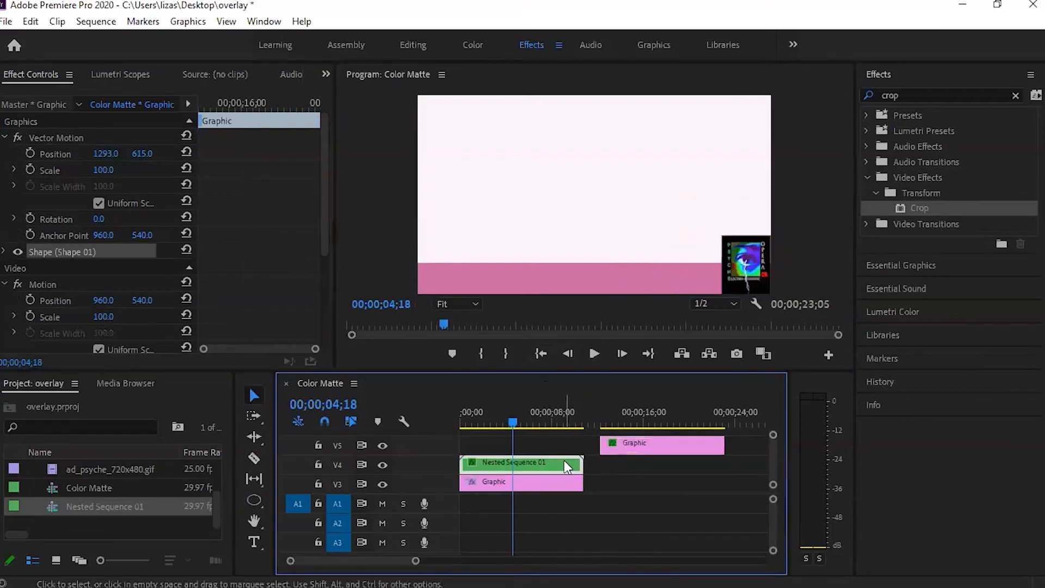
left_click_drag(563, 462, 564, 443)
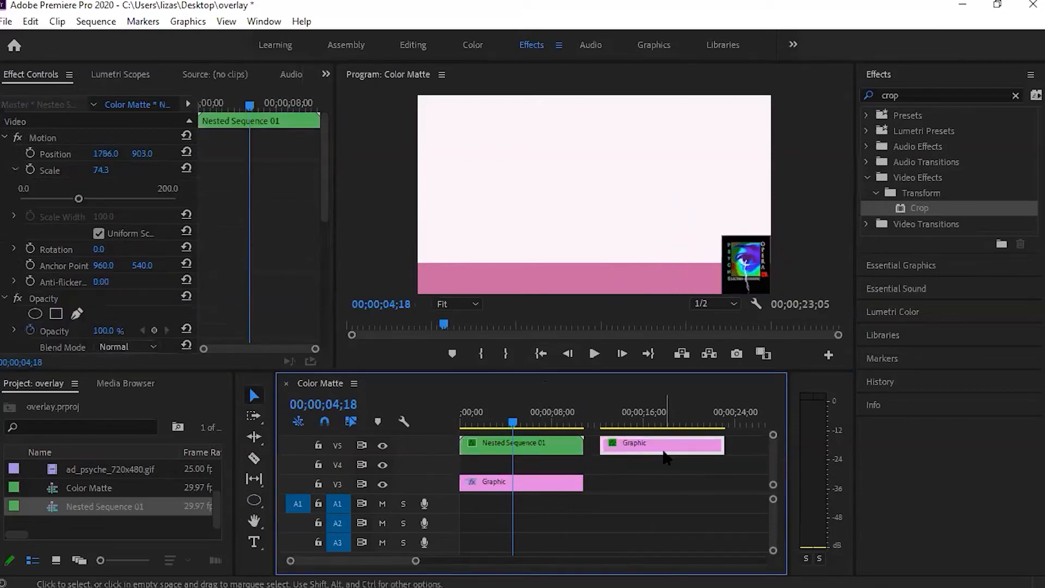
left_click_drag(664, 452, 523, 471)
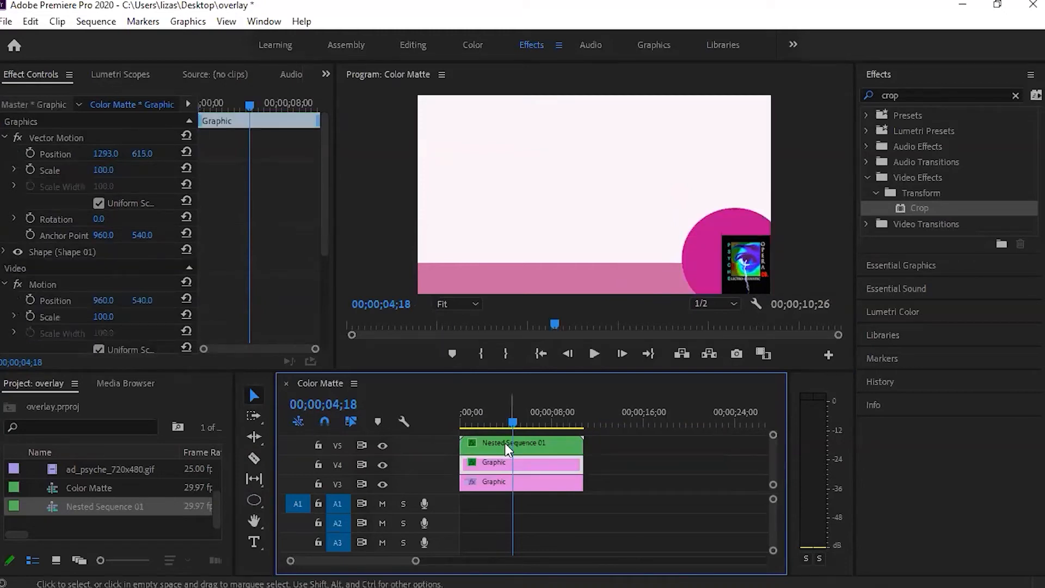
Raise the circle slightly by setting its vertical Vector Motion position to 606
key("Home")
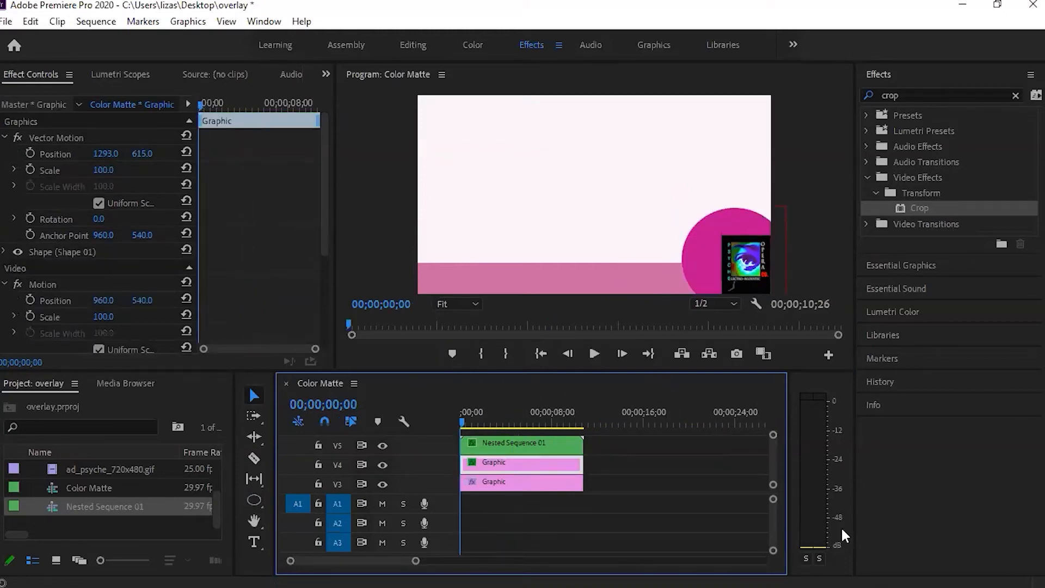
left_click(485, 424)
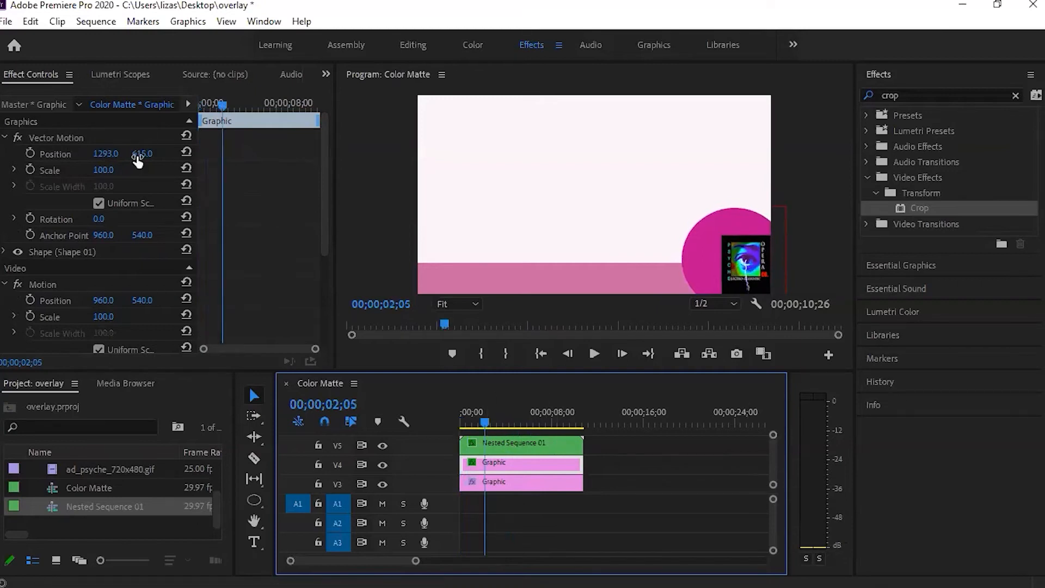
left_click_drag(142, 154, 169, 154)
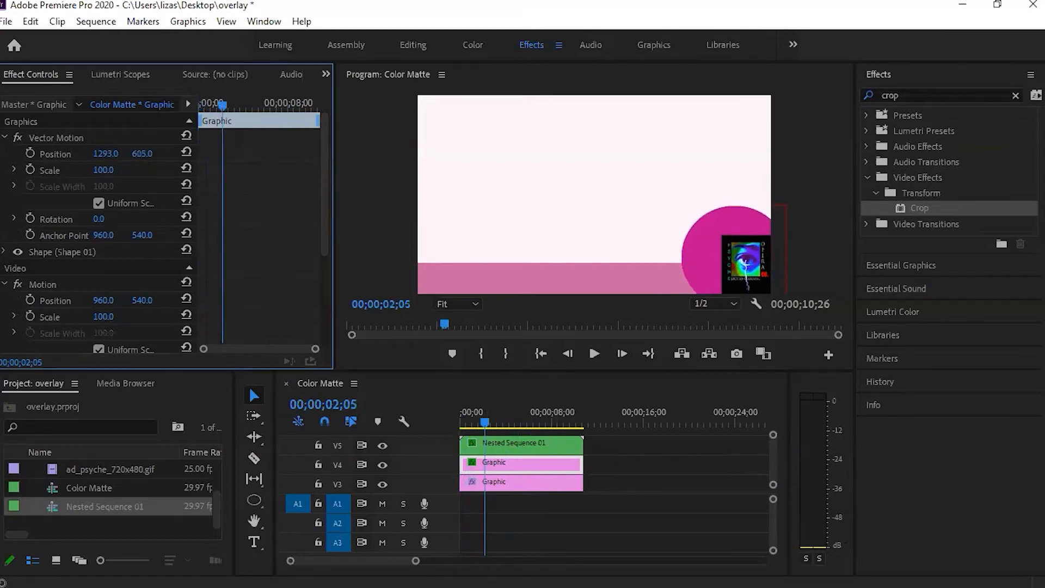
Centre the nested GIF logo inside the circle and recolour the circle Graphic on V4 black
left_click(522, 444)
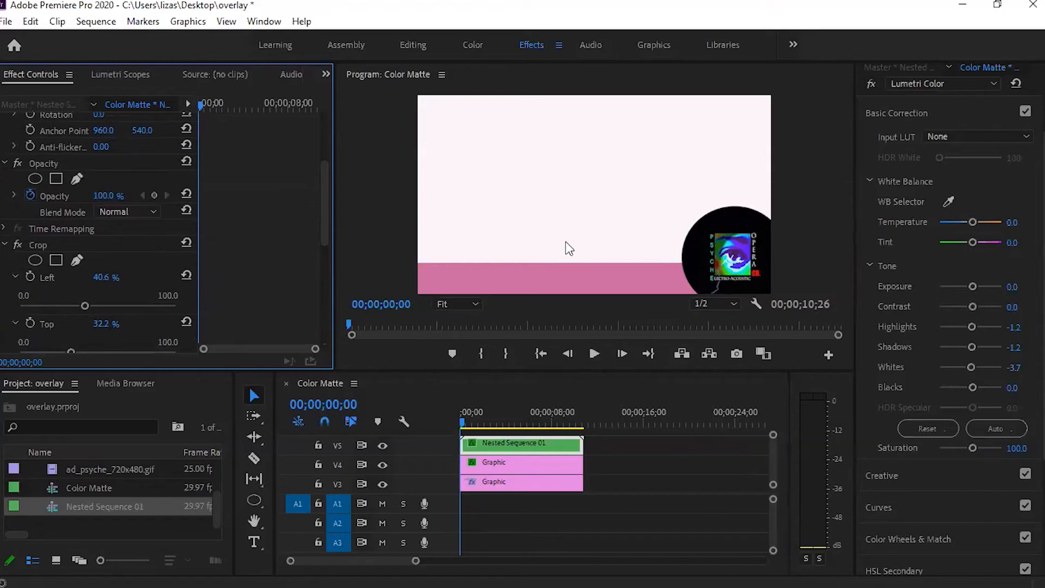
left_click(522, 461)
left_click(695, 261)
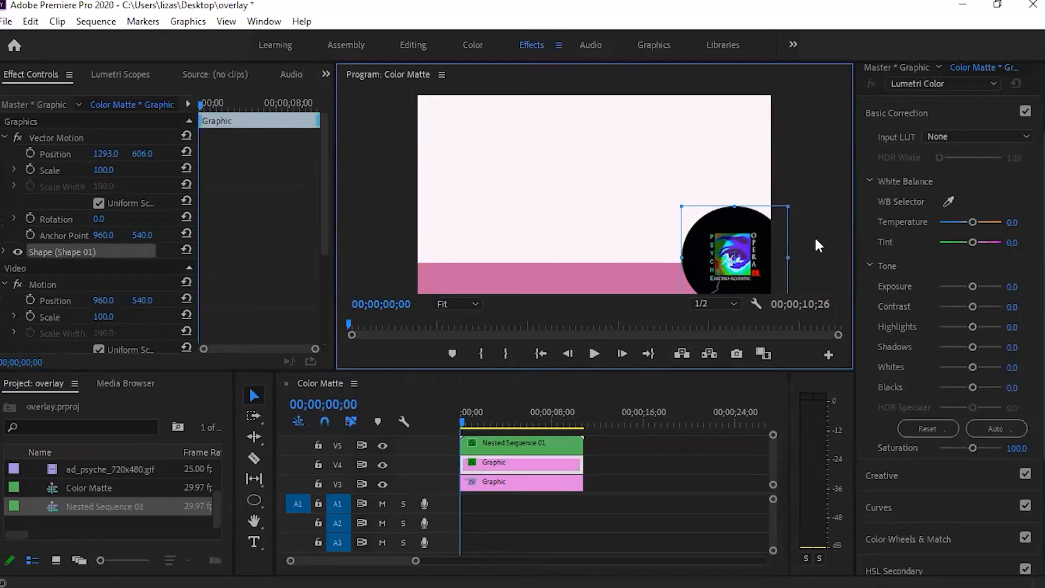
left_click(827, 274)
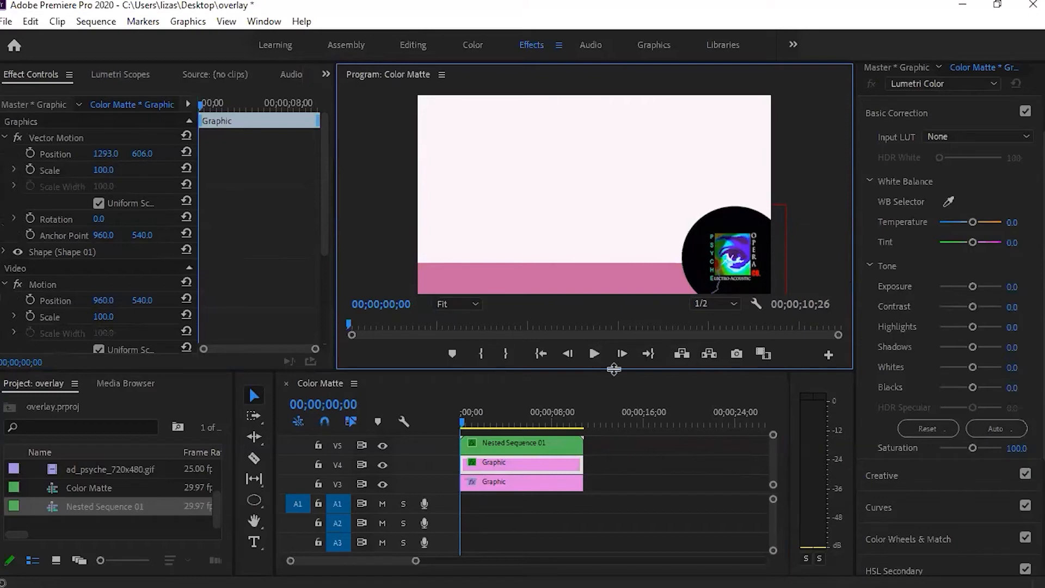
Play the overlay from the sequence start to check how the GIF logo animates inside the black circle
mouse_move(462, 421)
left_mouse_down()
mouse_move(491, 416)
mouse_move(510, 439)
mouse_move(459, 424)
left_mouse_up()
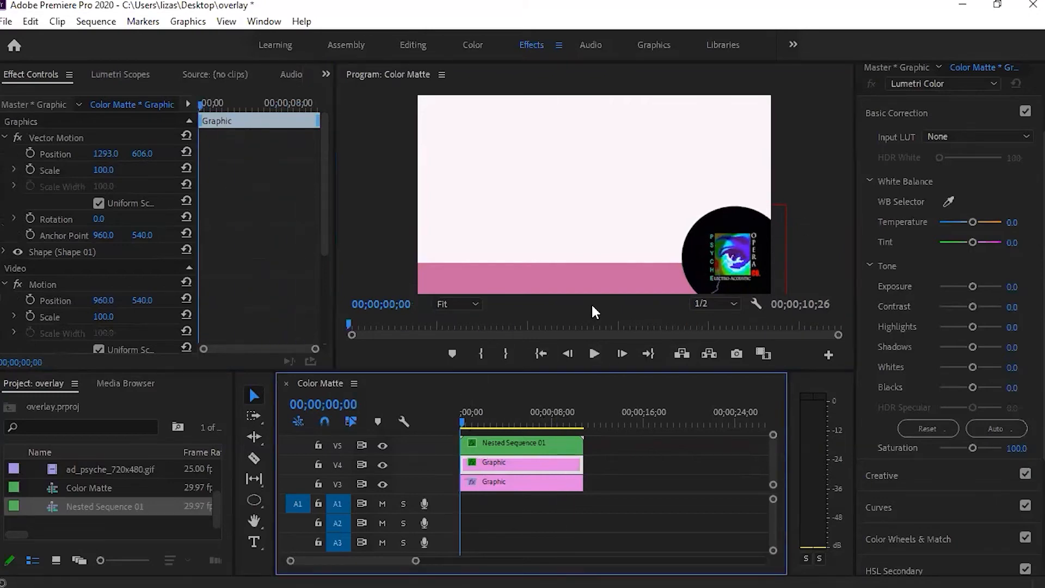
left_click(594, 353)
left_click(594, 353)
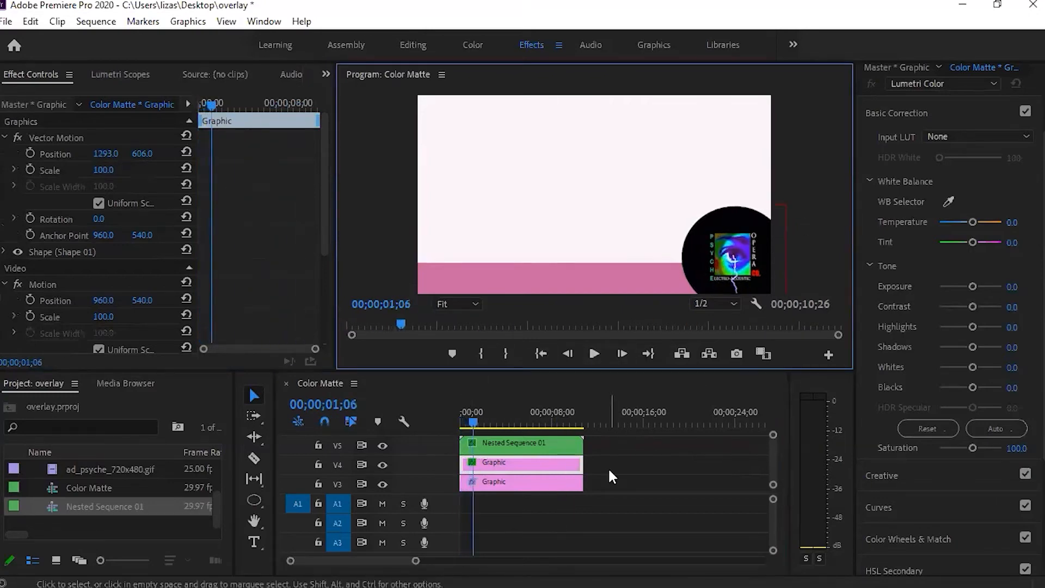
left_click(592, 351)
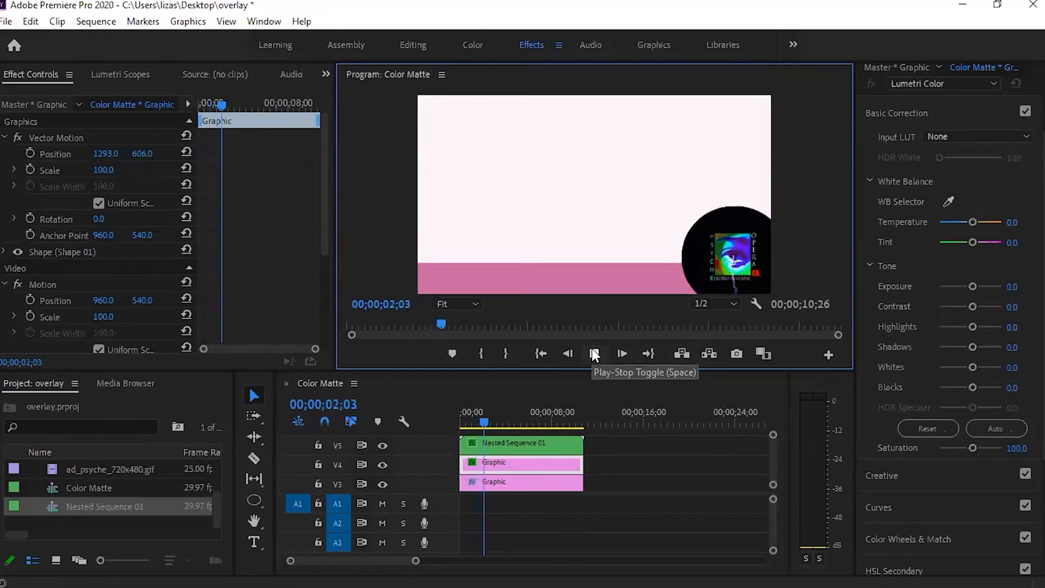
left_click_drag(538, 422, 456, 423)
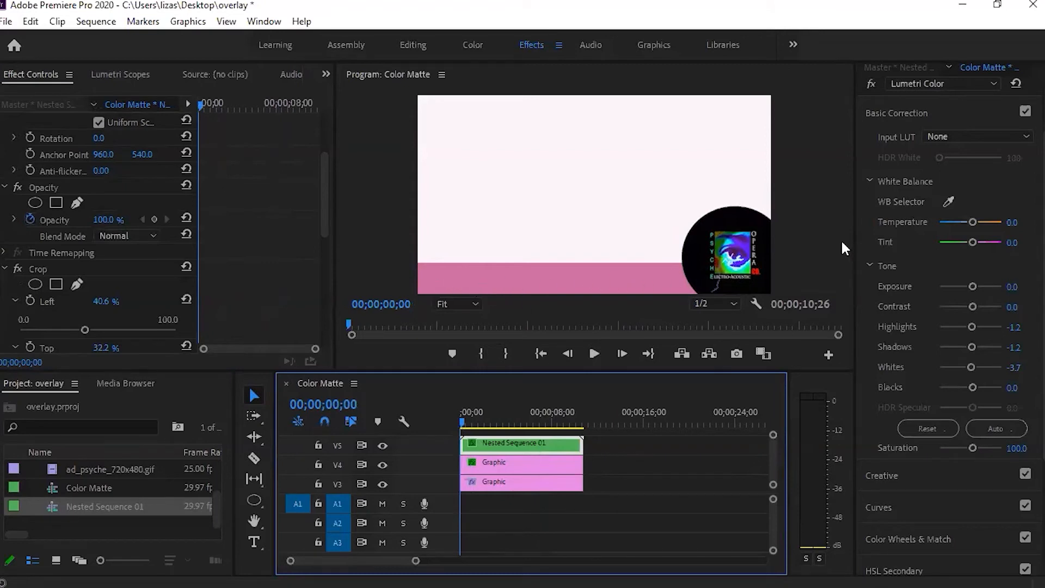
left_click(595, 351)
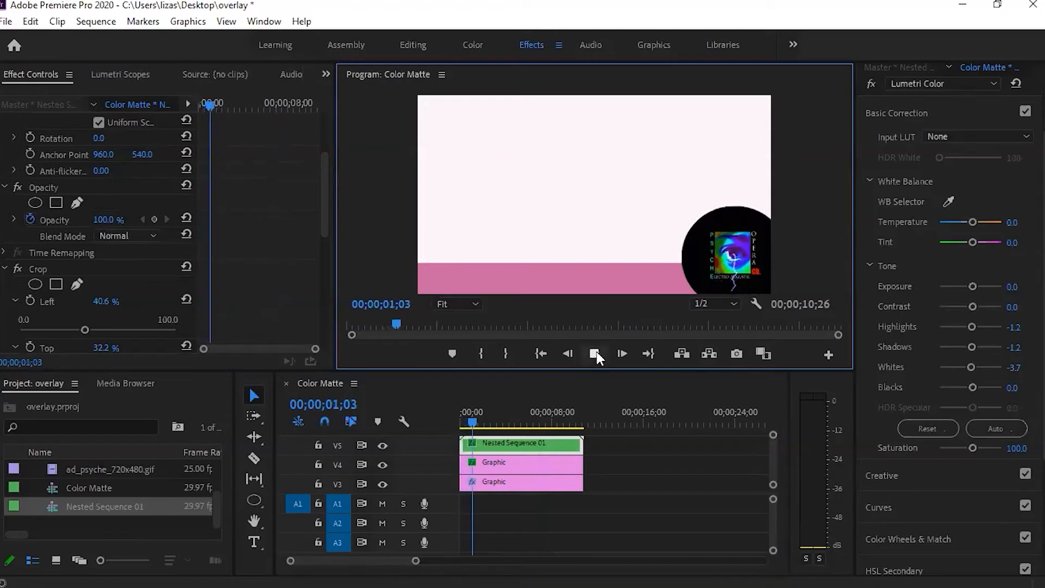
left_click(595, 352)
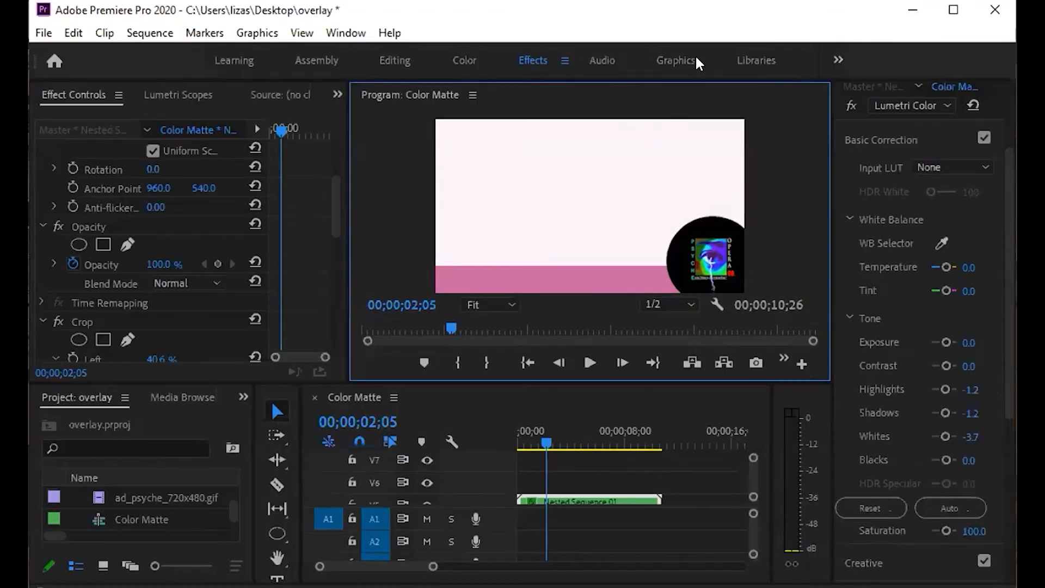
Add the Modern Live Overlay template from the Graphics workspace to V6 at the sequence start
left_click(696, 60)
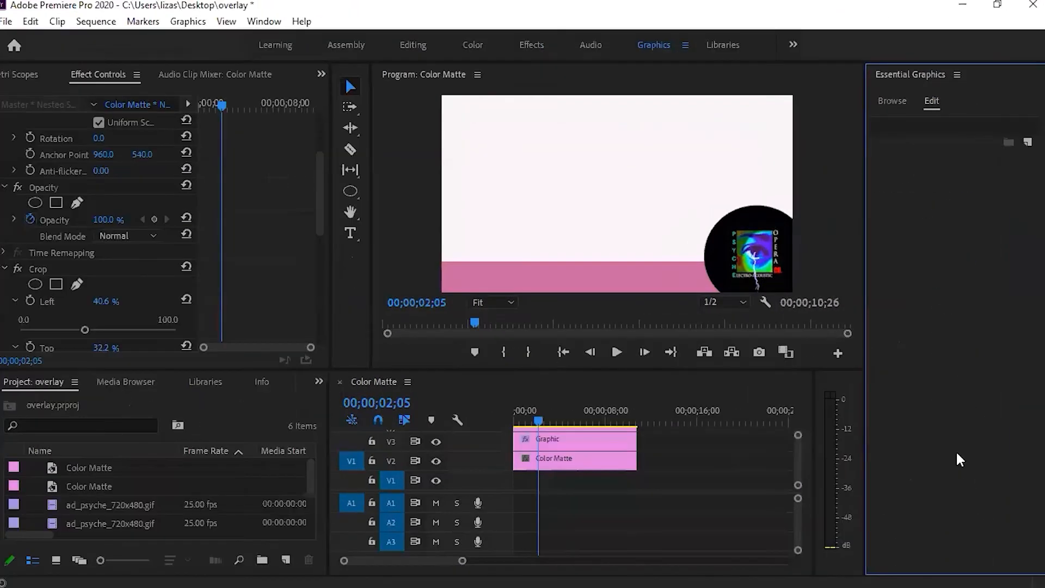
left_click(891, 102)
scroll(952, 381, "down", 15)
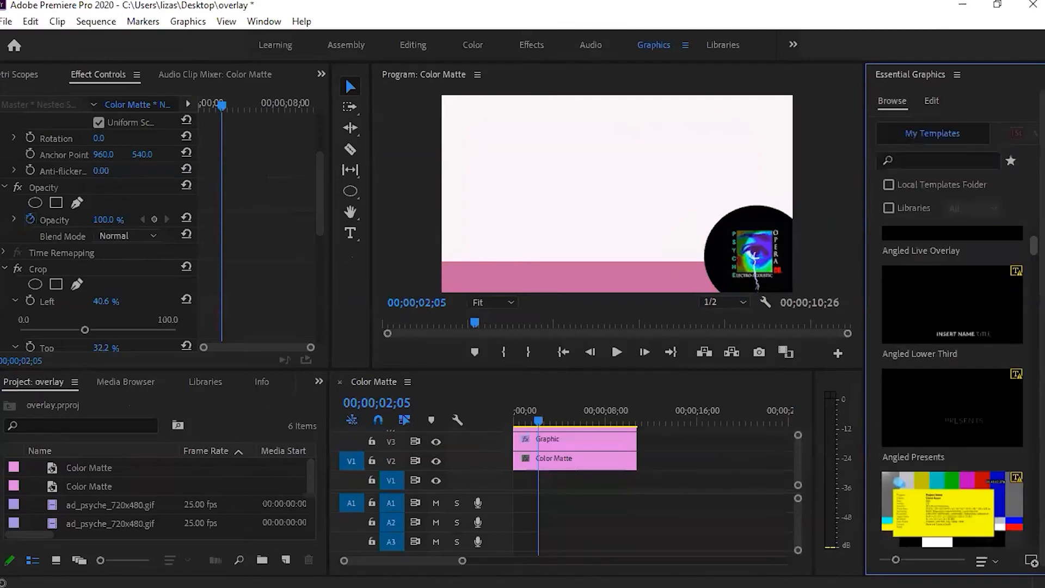
scroll(952, 381, "down", 10)
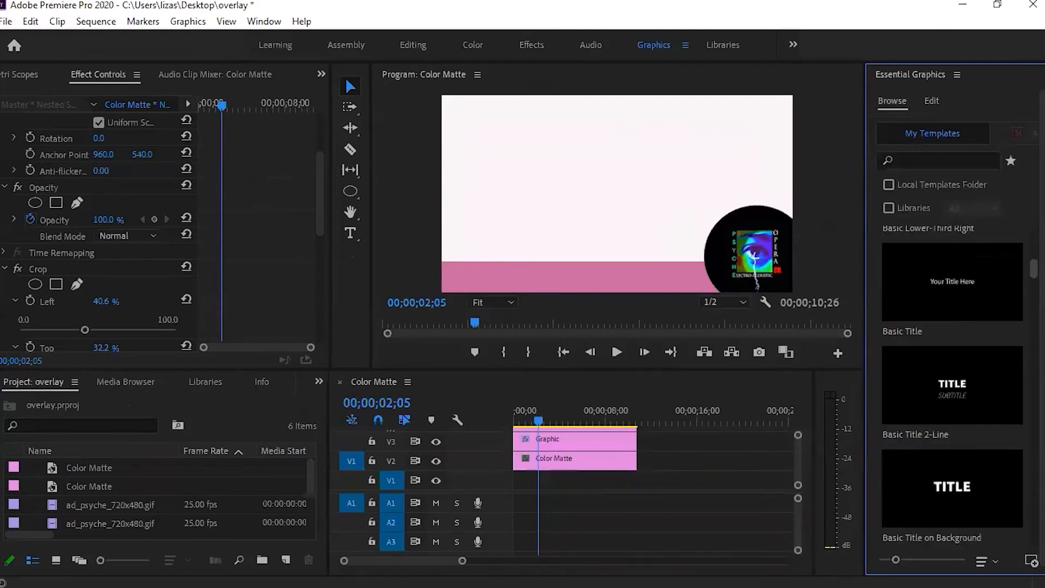
scroll(953, 381, "down", 2)
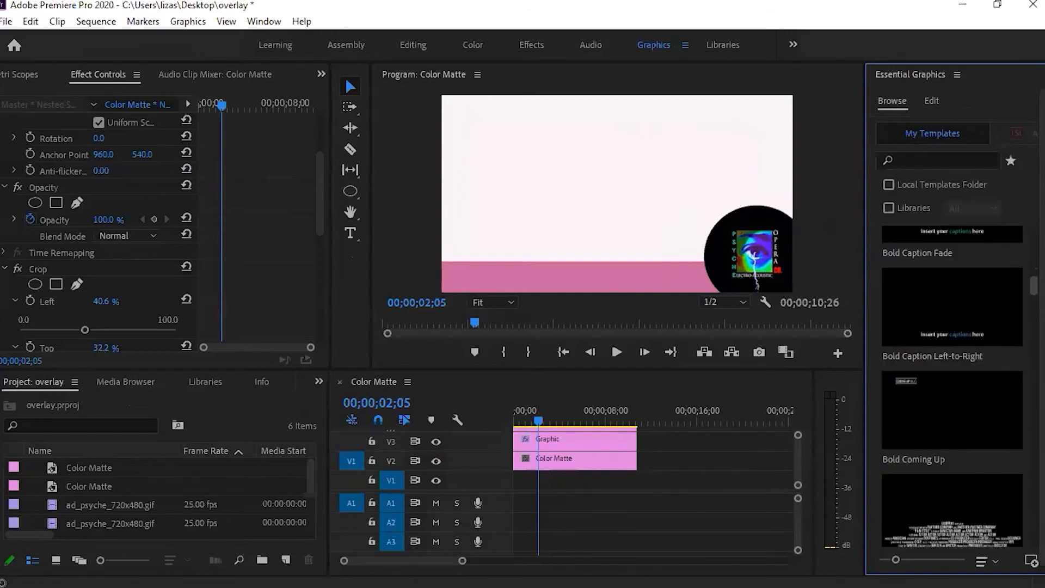
scroll(1023, 379, "down", 15)
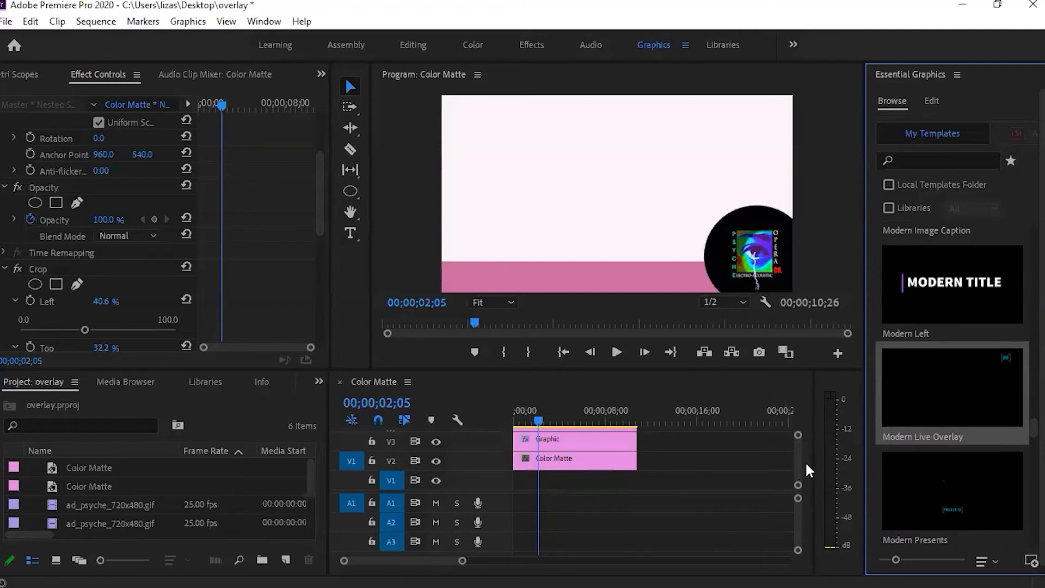
scroll(800, 474, "up", 3)
scroll(798, 473, "down", 3)
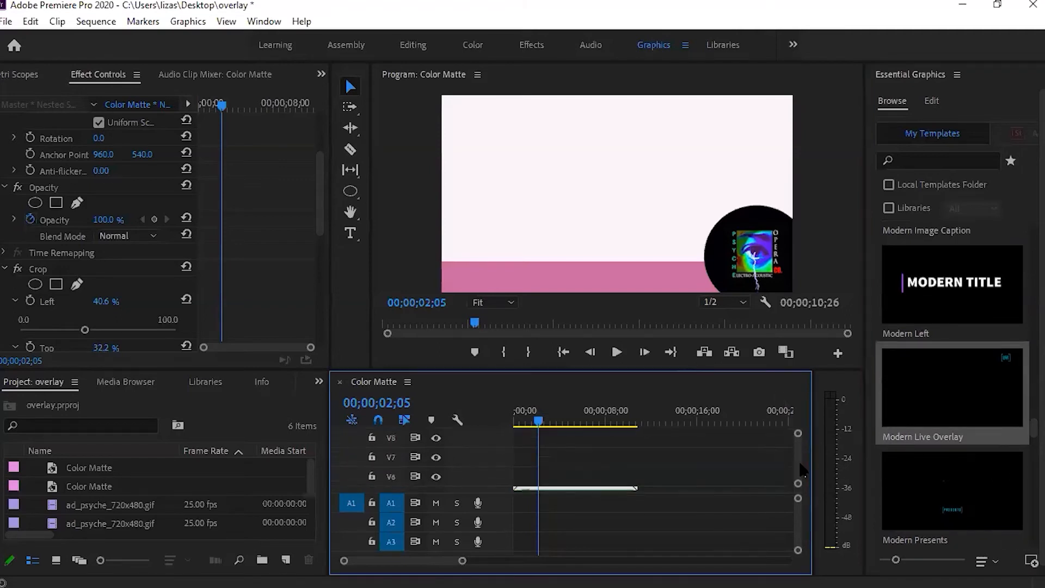
left_click_drag(969, 380, 516, 454)
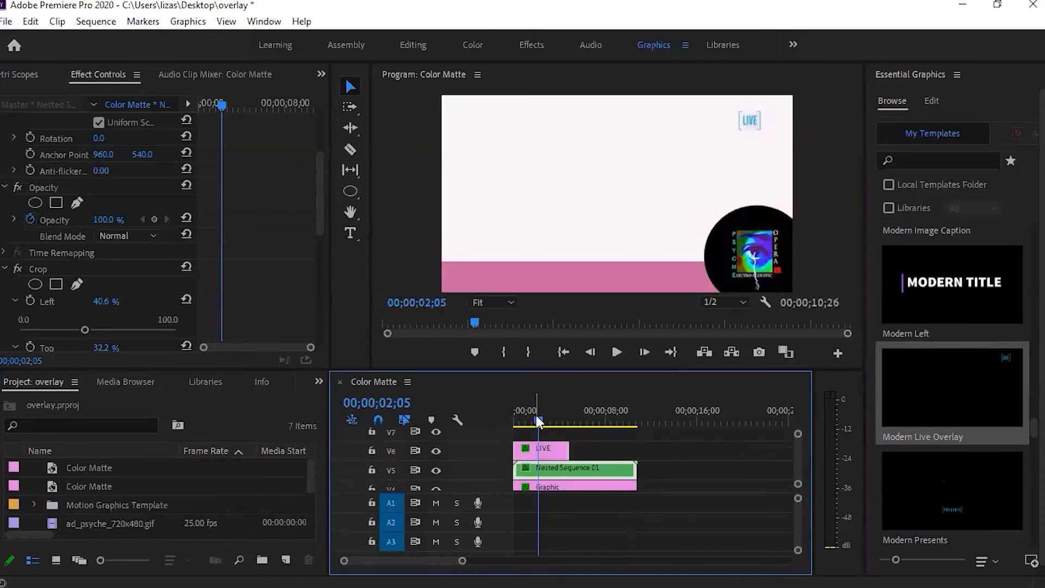
Preview the LIVE graphic and extend its clip to end with Nested Sequence 01, returning the playhead to the start
left_click(616, 352)
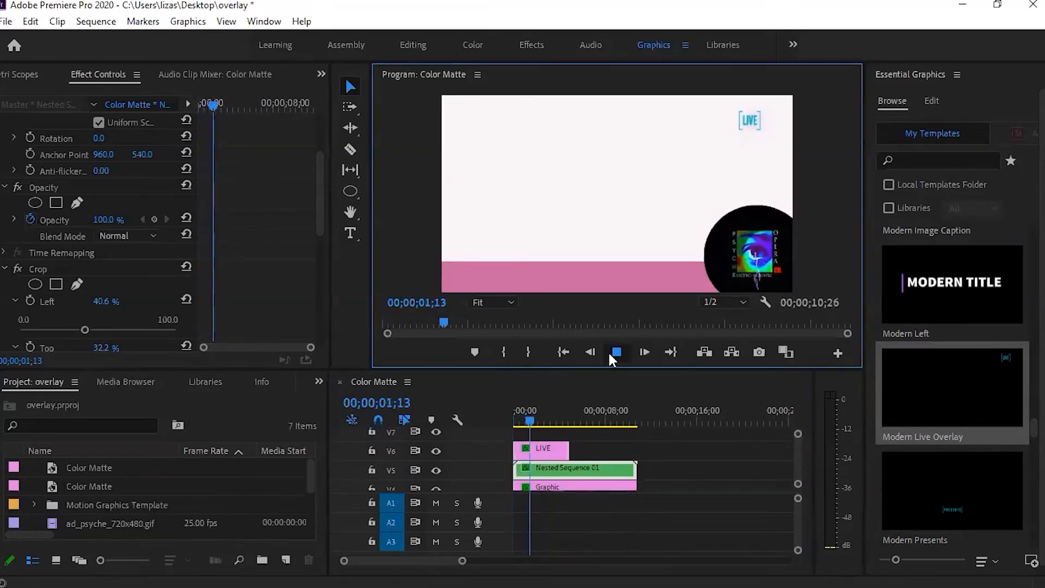
left_click(617, 352)
left_click_drag(569, 451, 636, 451)
left_click_drag(533, 426, 516, 422)
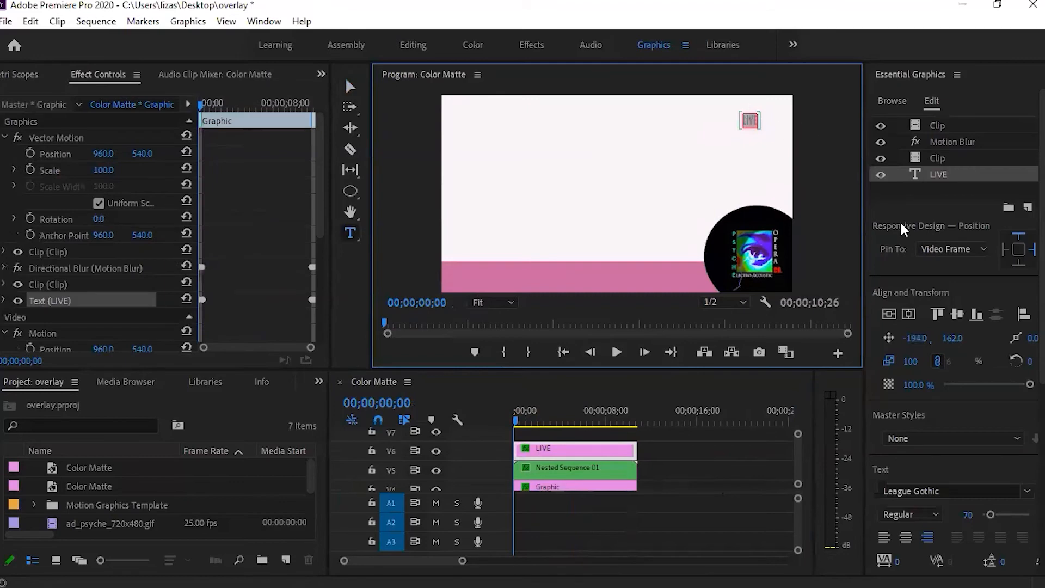
Replace the LIVE text on the V6 graphic with PSYCHEOPERA.COM
type("p")
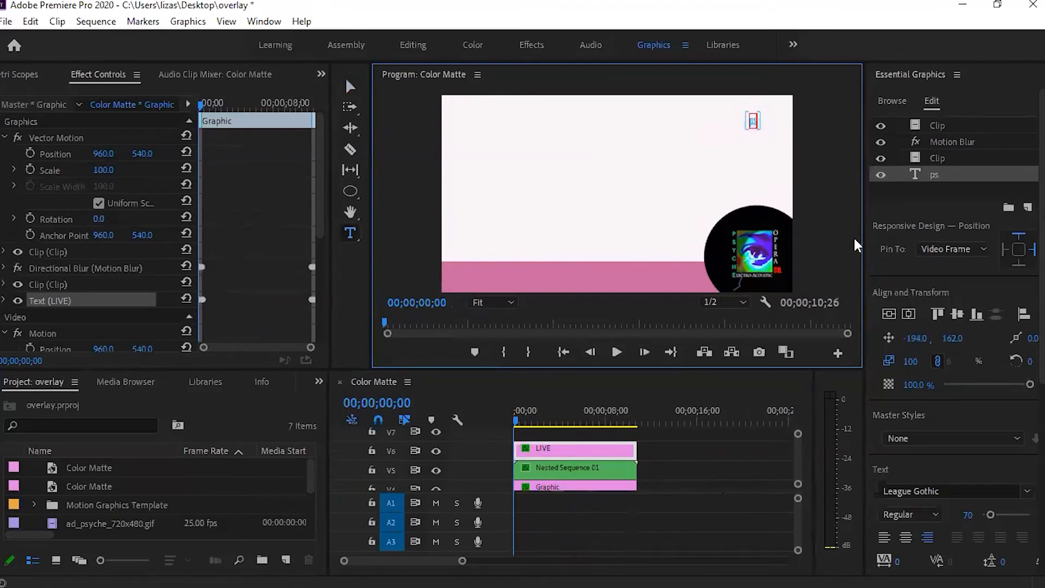
type("s")
key("BackSpace")
key("BackSpace")
type("PSYCHEOPERA.COM")
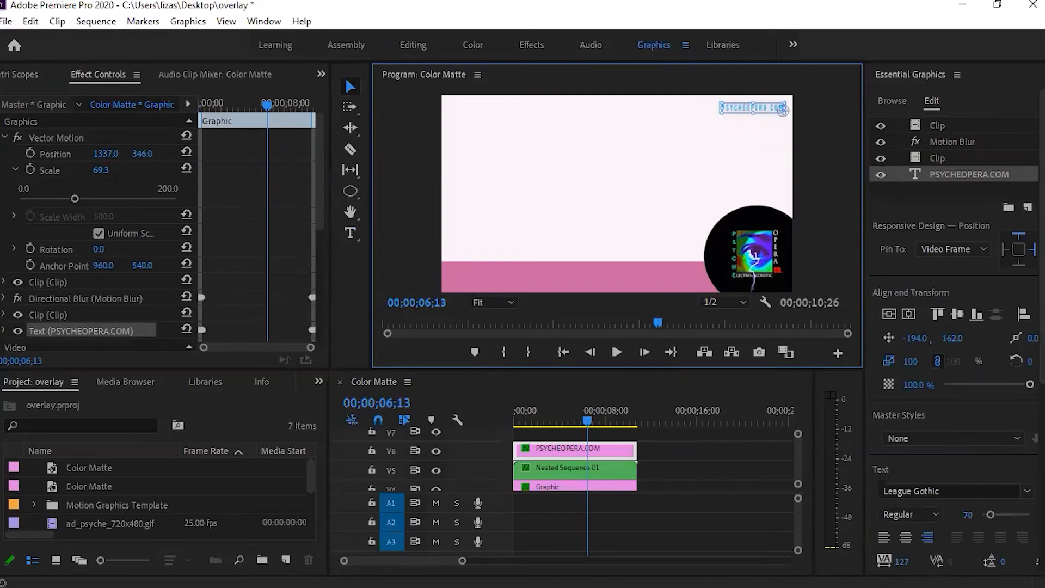
Style PSYCHEOPERA.COM in Mashine Rounded Light with a black background, scaling the graphic to 44.6 at position 1515, 258
left_click(907, 471)
left_click_drag(908, 469, 958, 491)
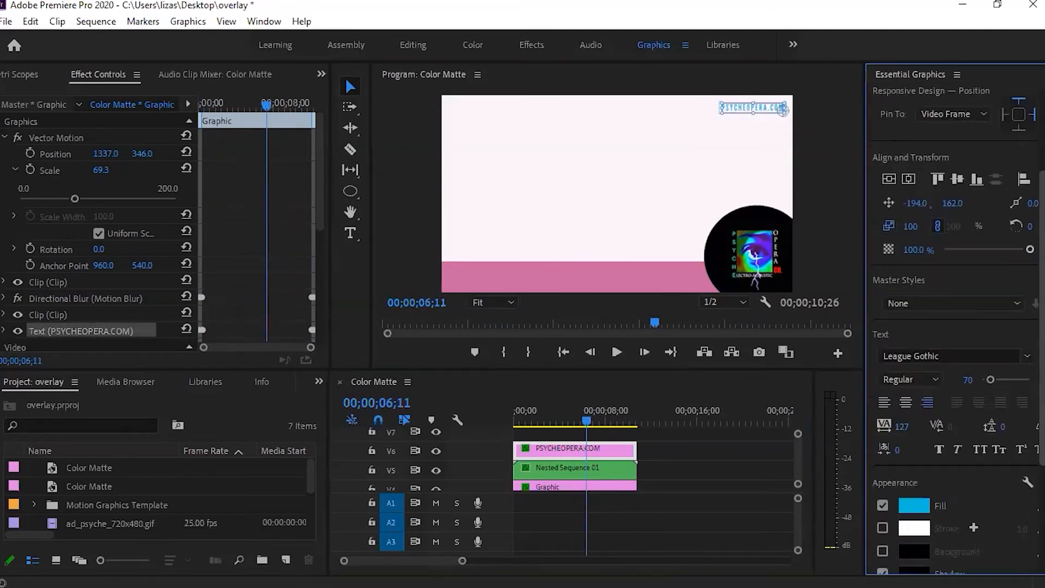
scroll(955, 326, "up", 5)
scroll(955, 326, "down", 5)
left_click(882, 372)
left_click_drag(975, 421, 1010, 421)
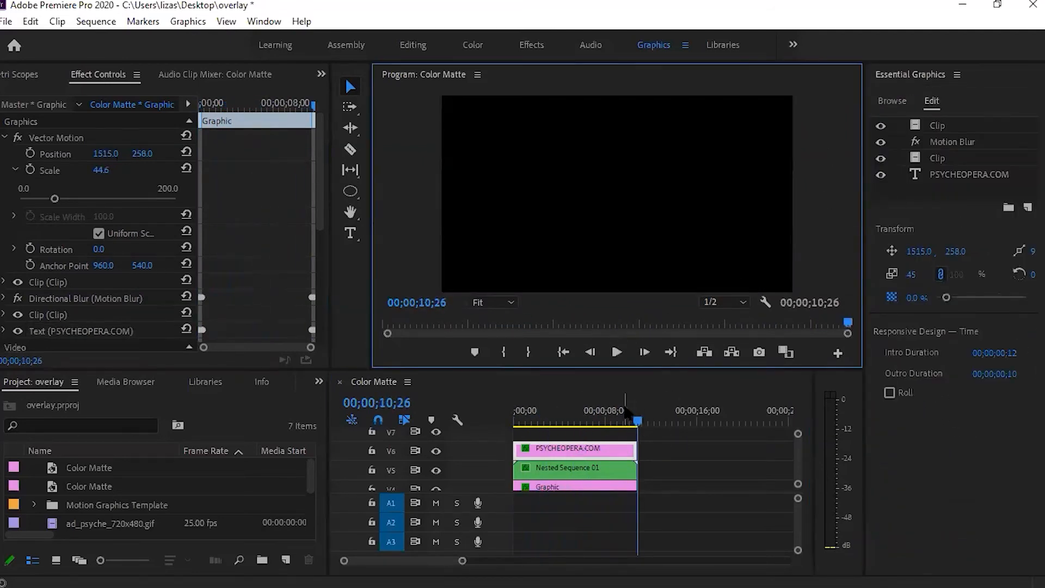
Move the PSYCHEOPERA.COM graphic to the frame's upper-left corner at Vector Motion position 173, 258
left_click_drag(638, 423, 526, 423)
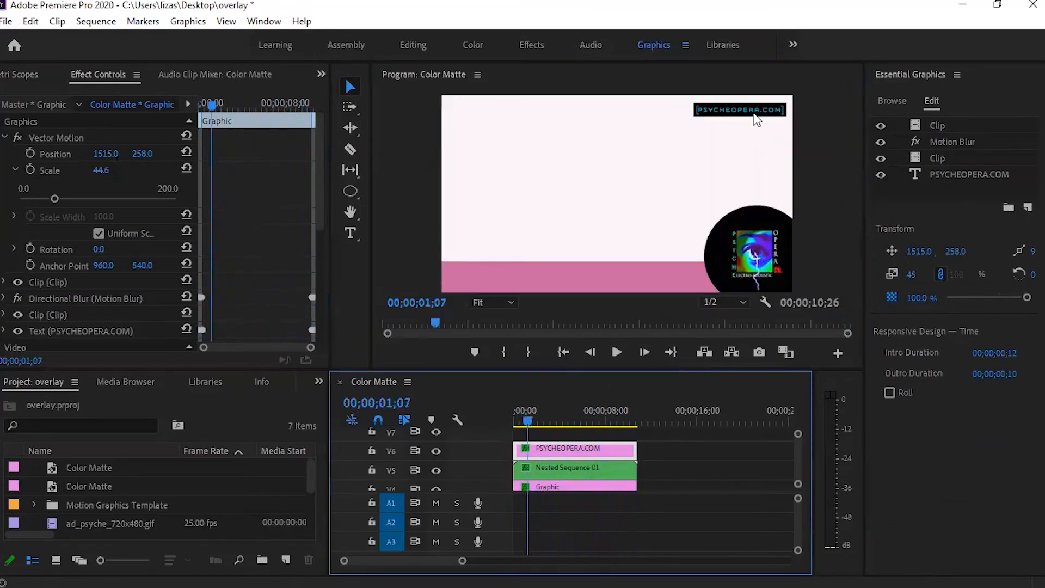
left_click(733, 109)
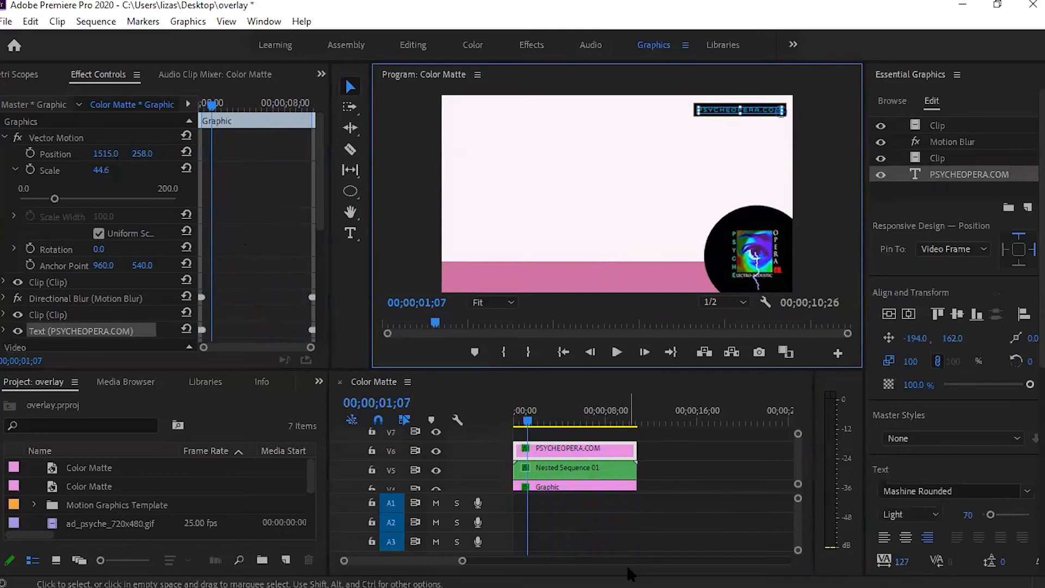
left_click(575, 499)
left_click_drag(105, 153, 33, 153)
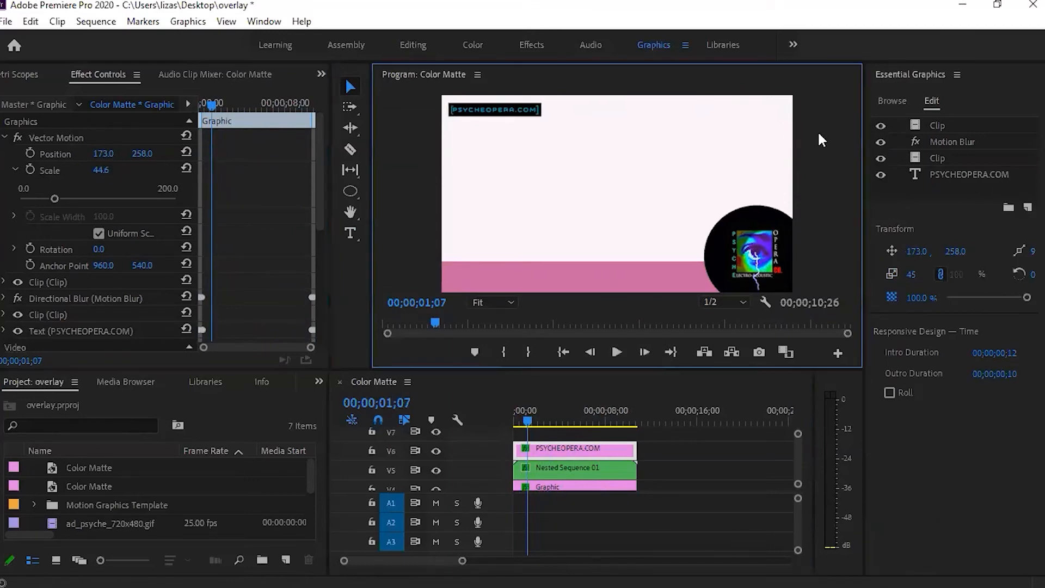
Make the black background behind the PSYCHEOPERA.COM text semi-transparent and slightly larger, viewed at the sequence start
left_click(506, 427)
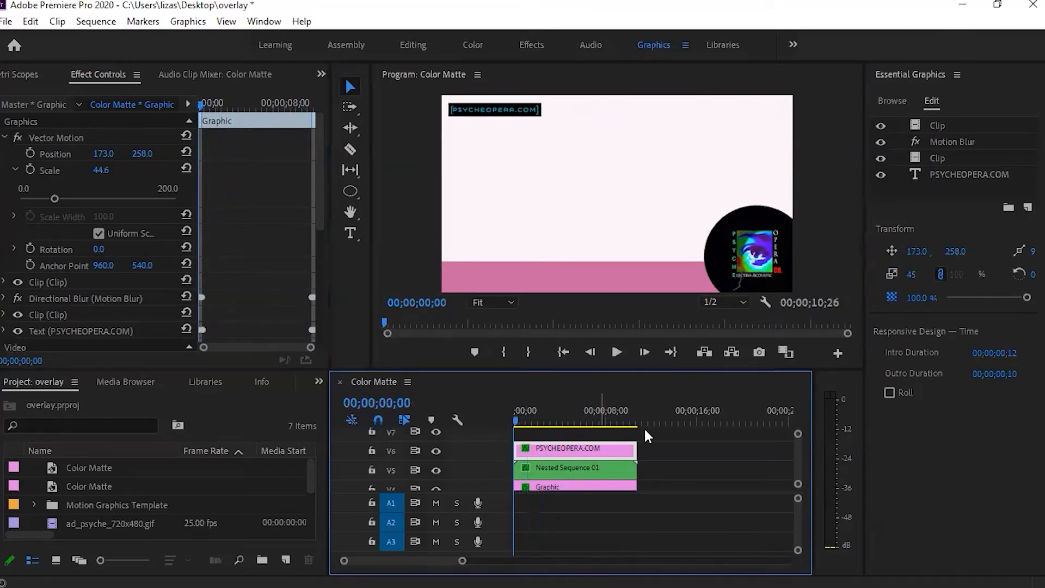
left_click(482, 110)
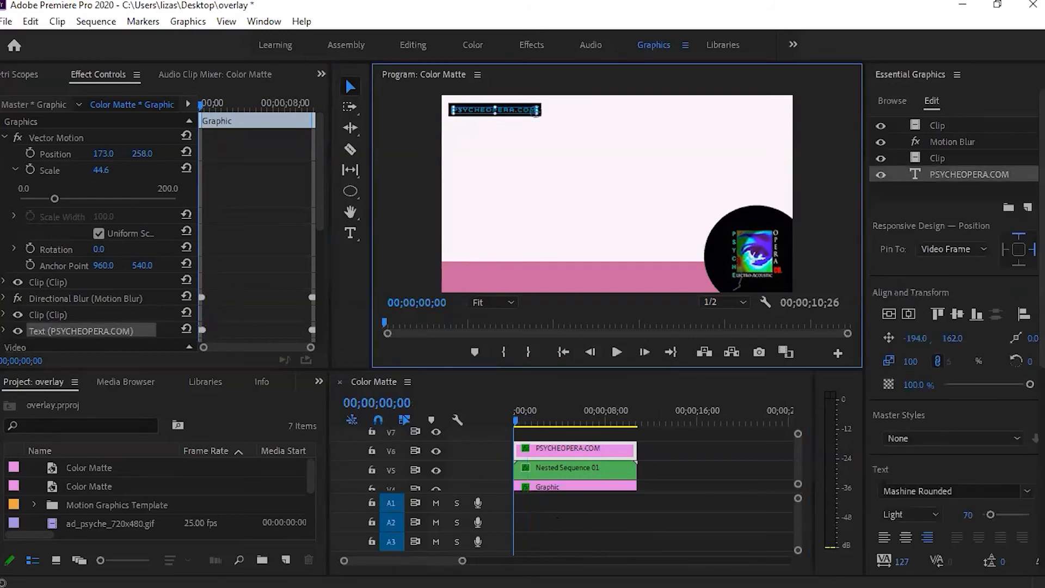
left_click_drag(1041, 251, 1041, 457)
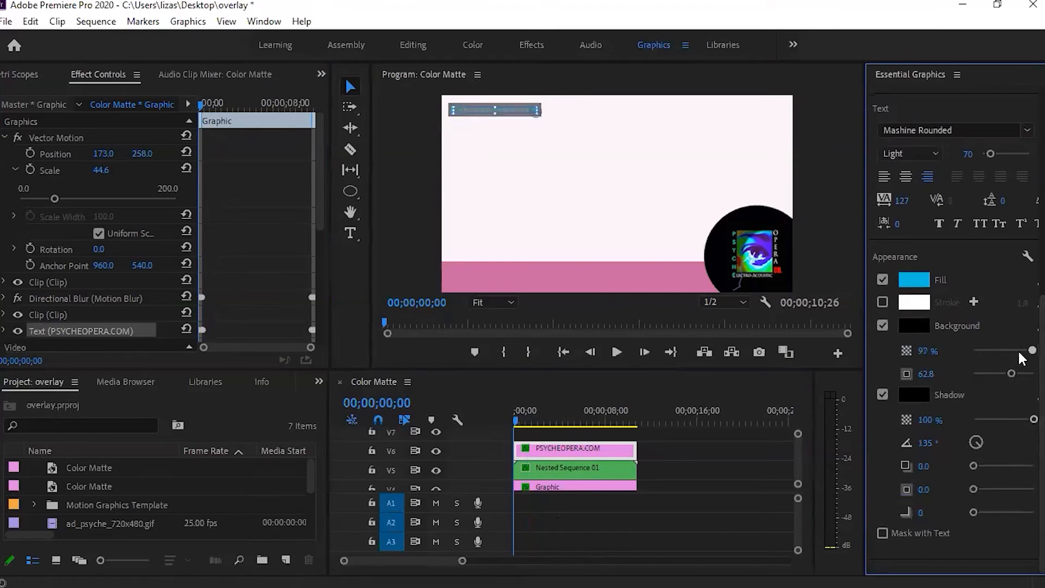
left_click(860, 174)
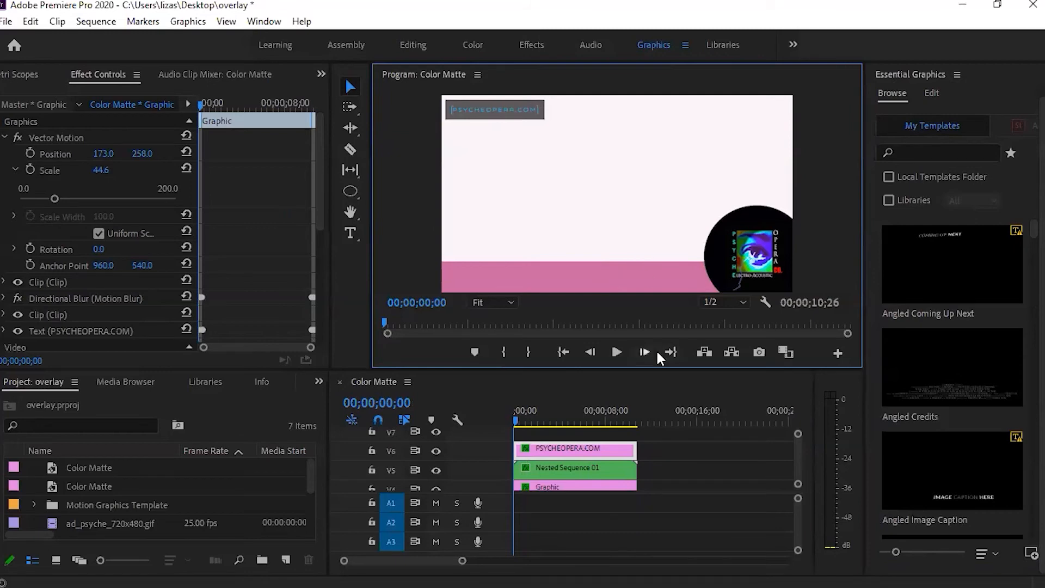
Apply the Turbulent Displace effect to the pink lower bar graphic on V3, working in the Effects workspace
scroll(769, 457, "down", 3)
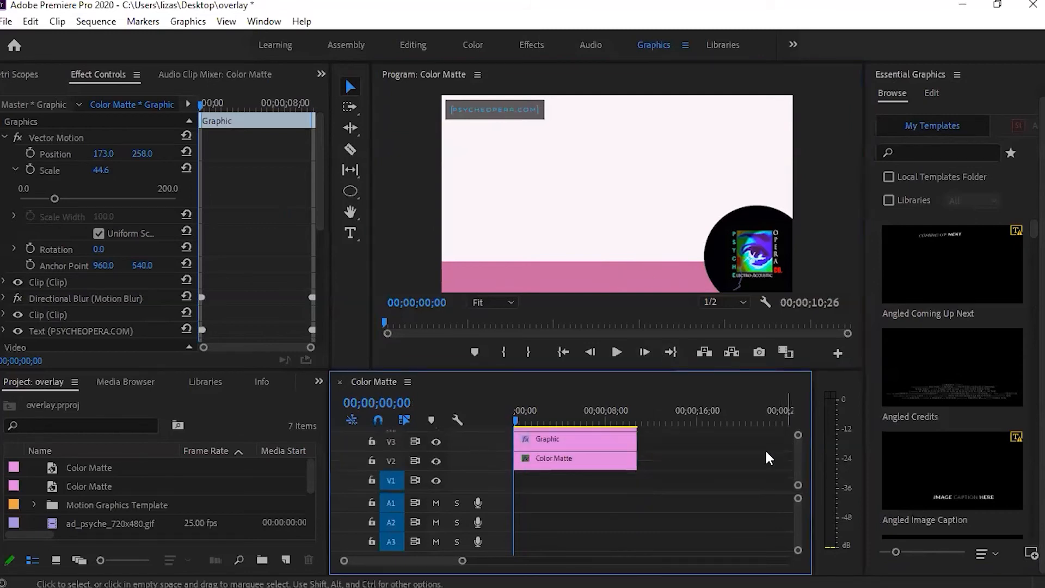
left_click(582, 439)
left_click(568, 284)
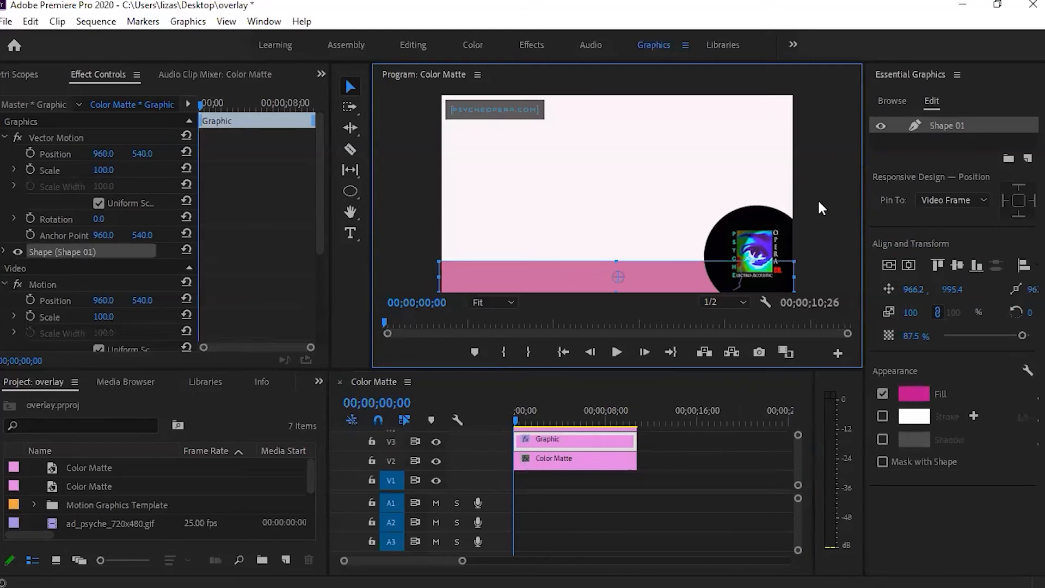
left_click(532, 45)
left_click(953, 9)
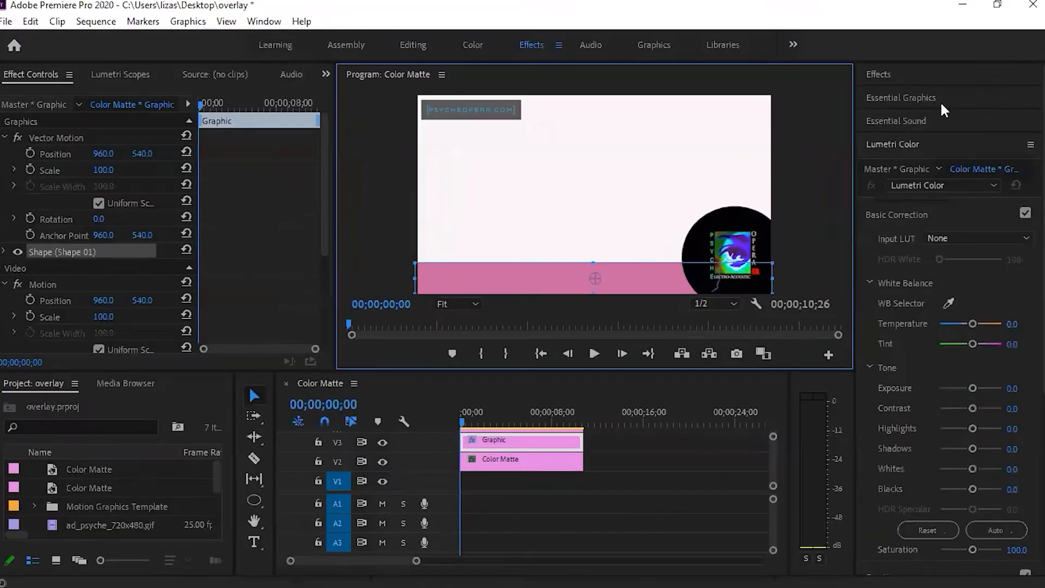
left_click(964, 77)
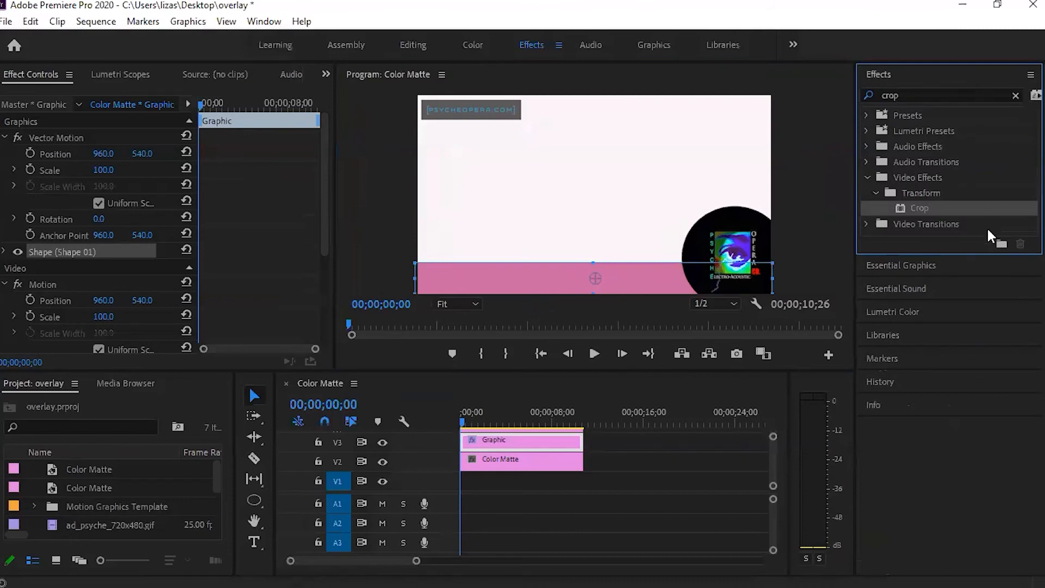
left_click(930, 93)
type("t")
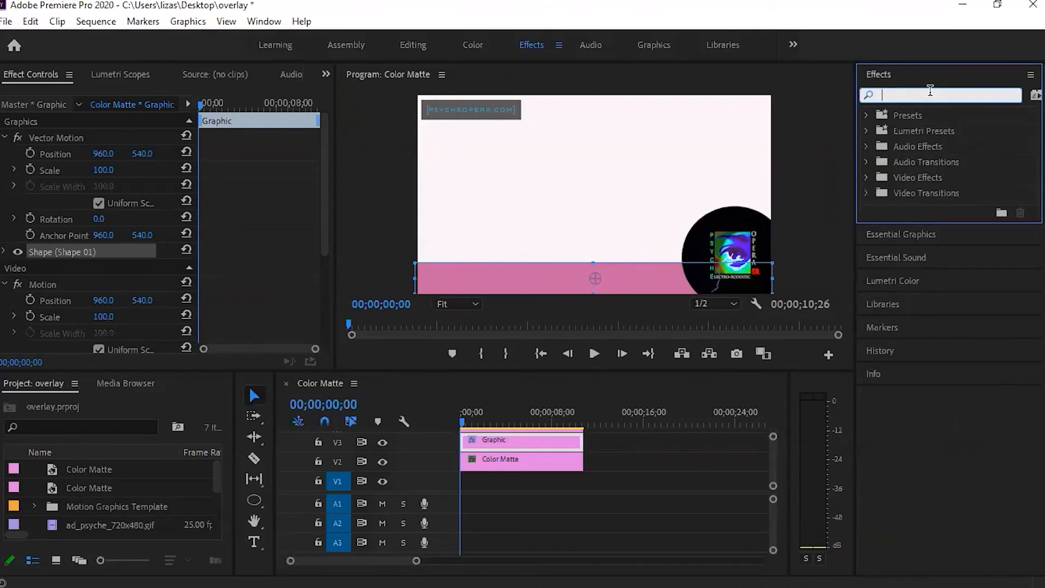
type("ur")
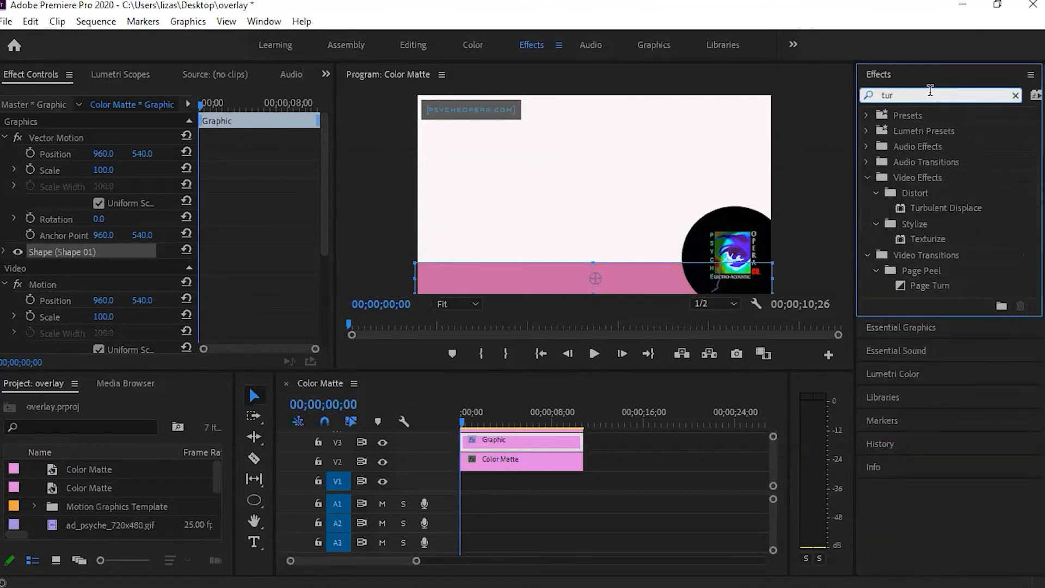
left_click(925, 210)
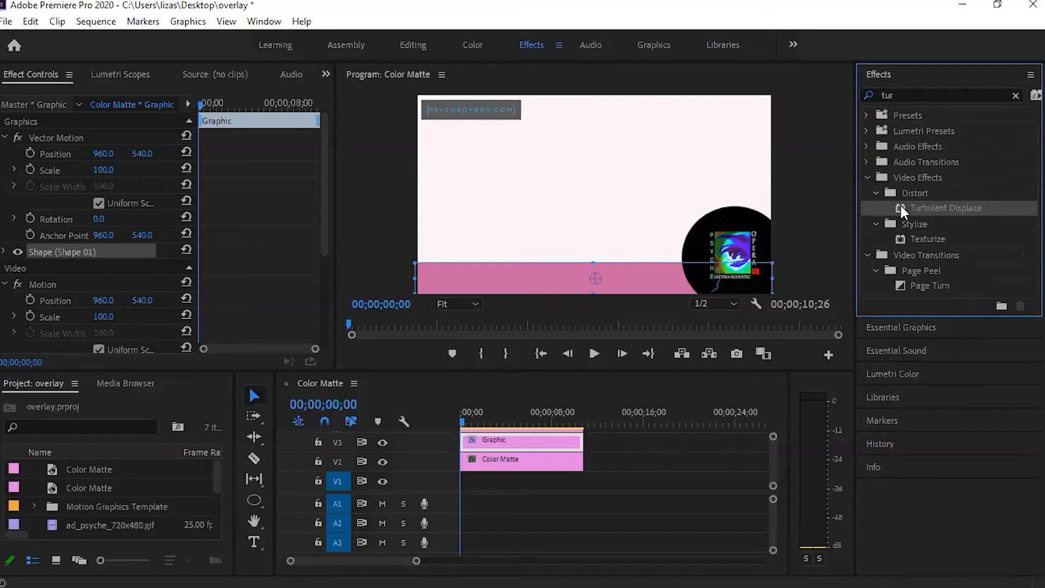
left_click_drag(902, 211, 531, 441)
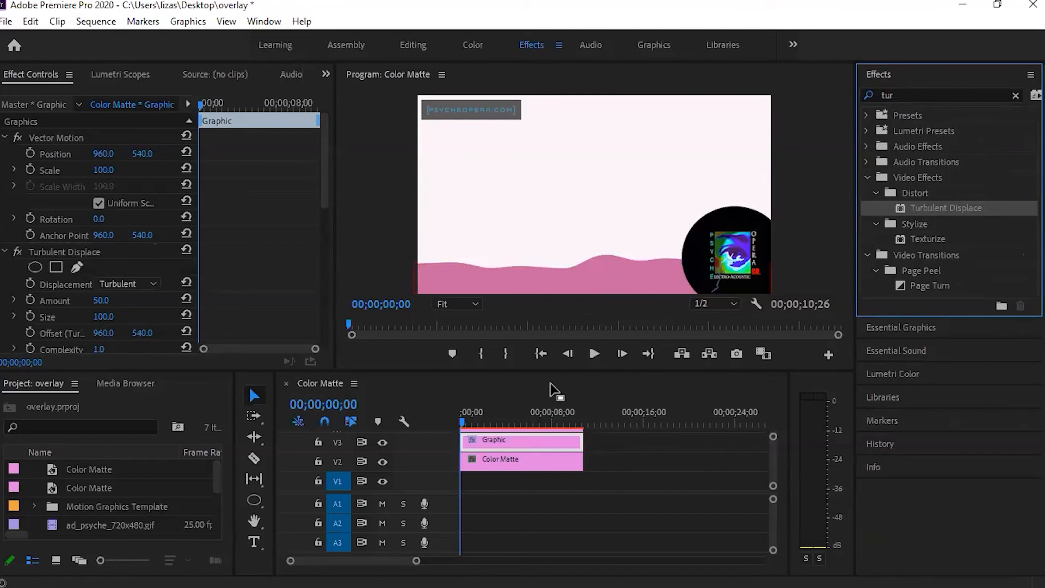
Play back the displaced lower bar to check its motion, returning to the sequence start
left_click(594, 354)
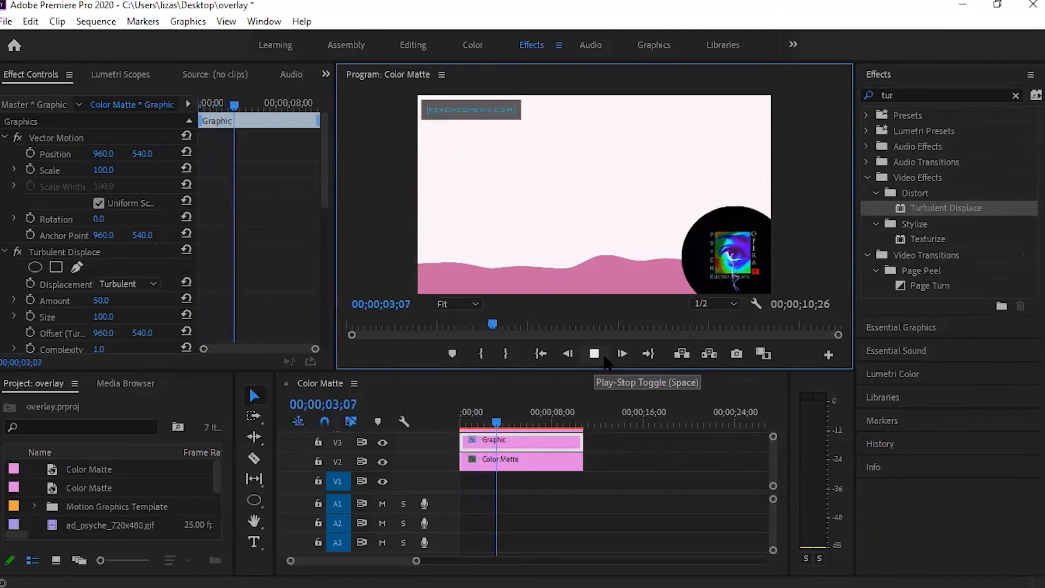
left_click(594, 354)
left_click_drag(507, 428, 482, 446)
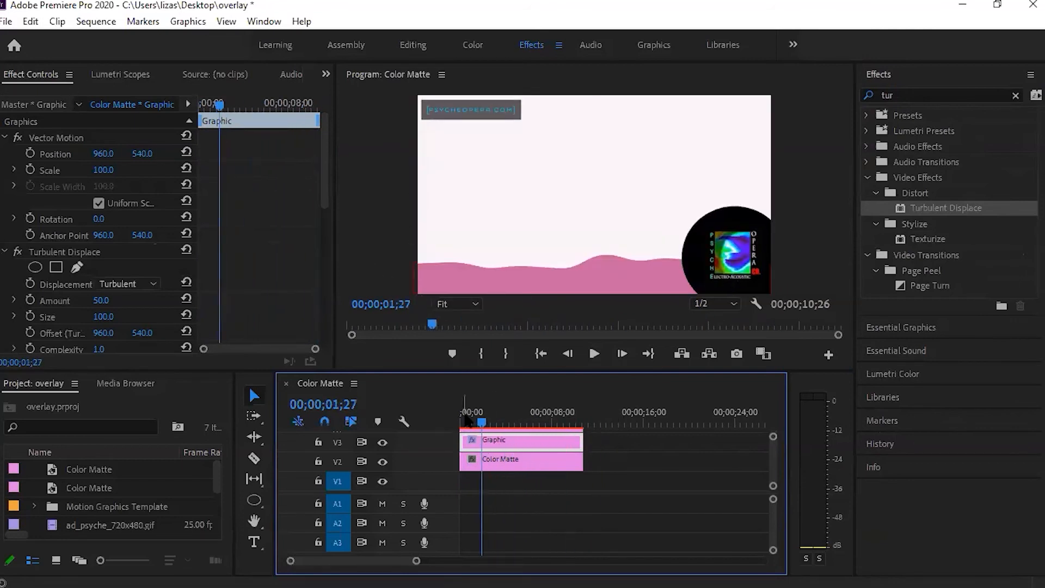
left_click_drag(470, 427, 459, 428)
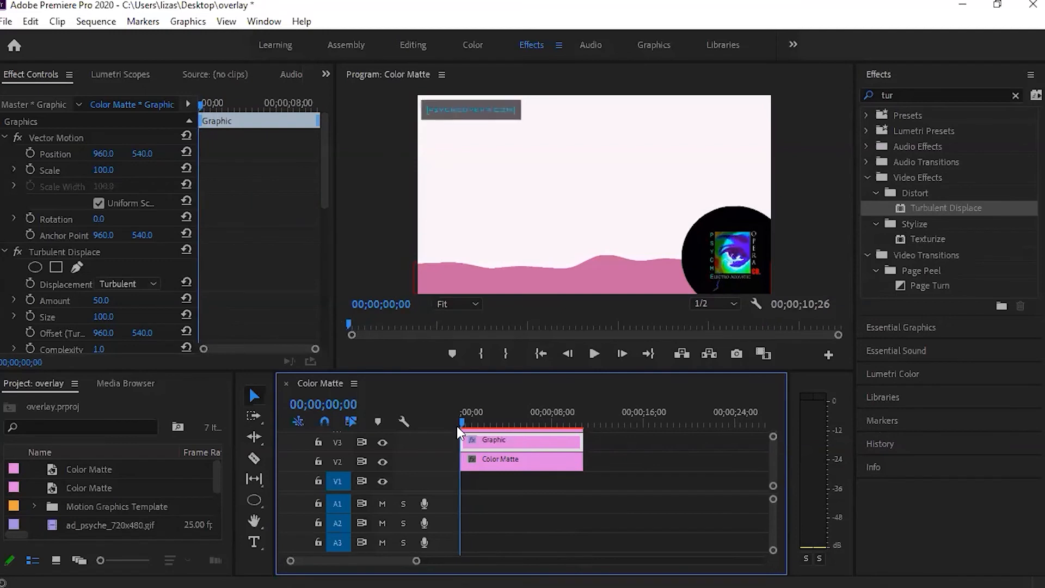
Keyframe the Turbulent Displace Amount at 50 at the sequence start and 100 at 00;00;02;01
left_click_drag(325, 154, 322, 200)
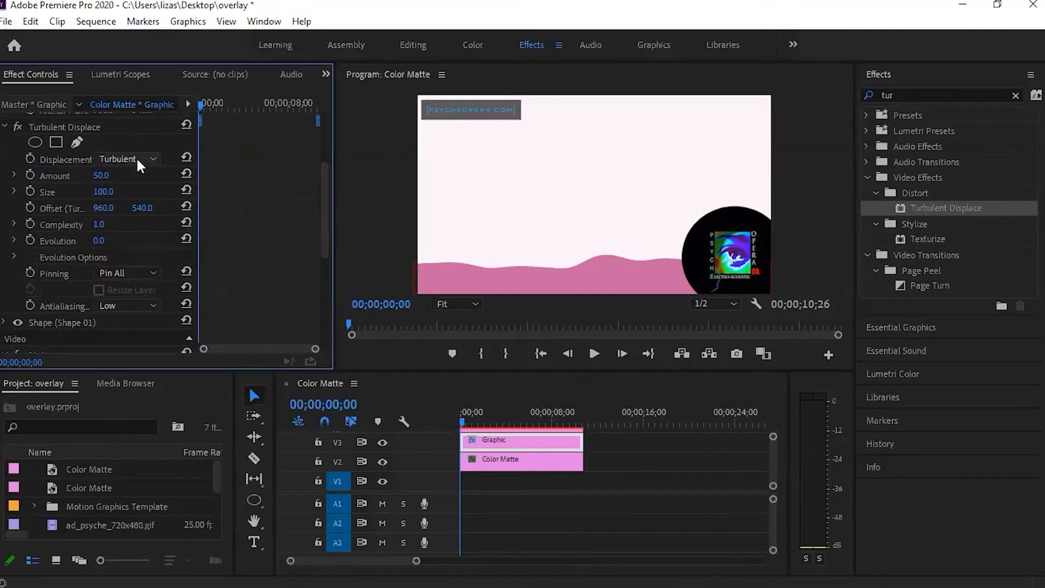
left_click(14, 175)
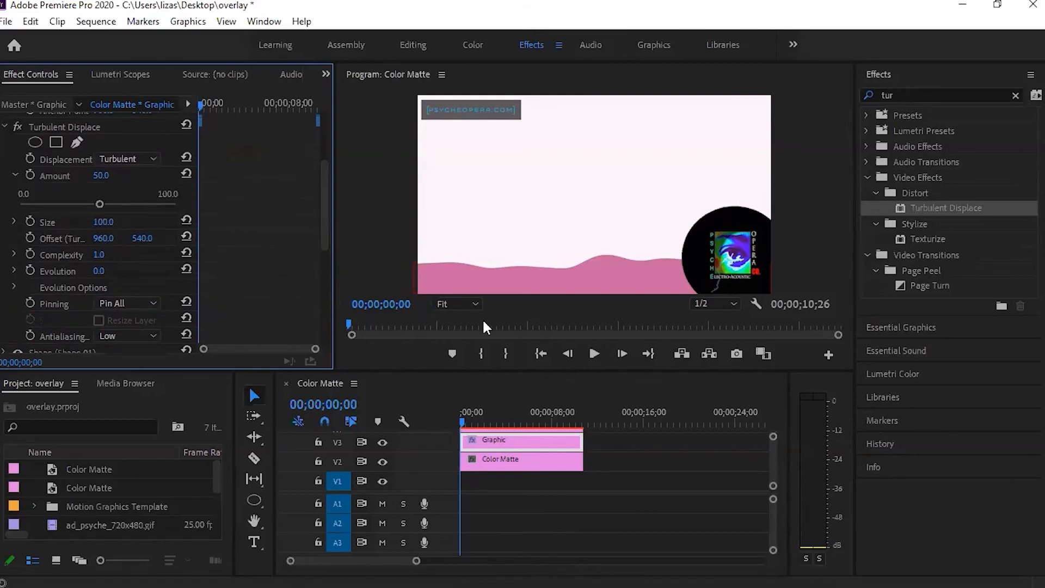
left_click(30, 177)
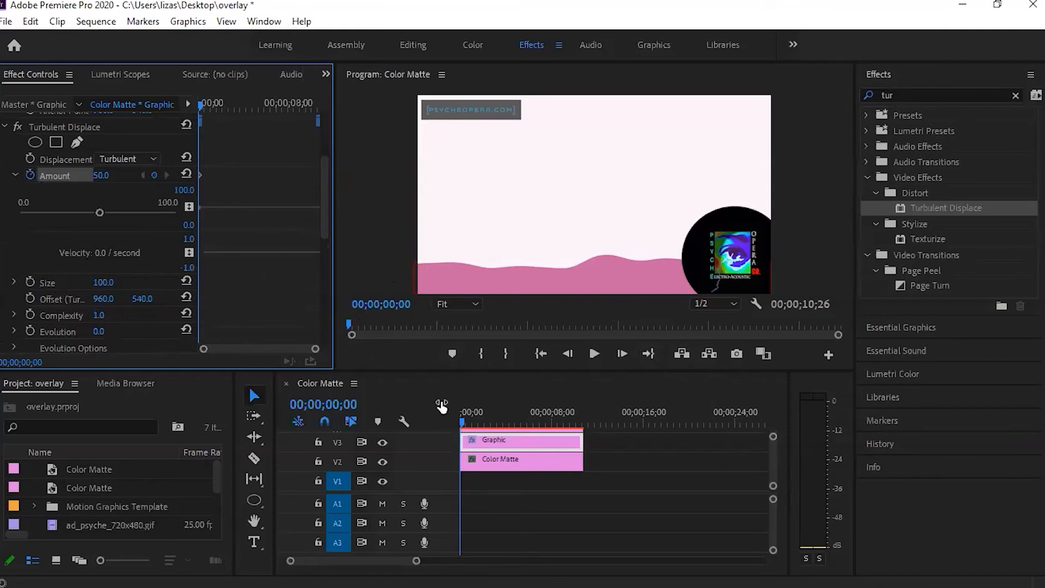
left_click(464, 427)
left_click_drag(463, 427, 488, 424)
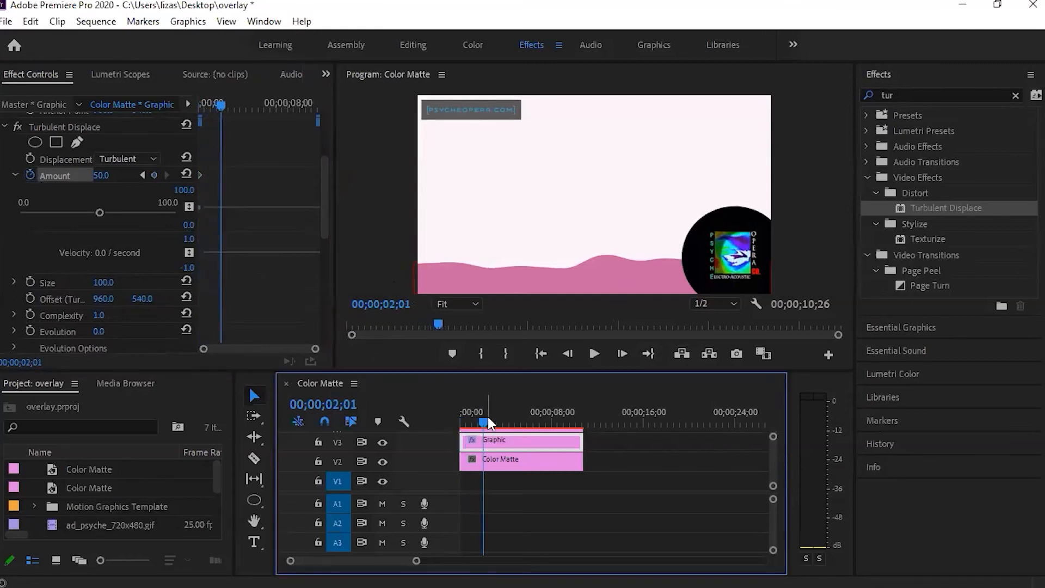
left_click_drag(100, 213, 180, 212)
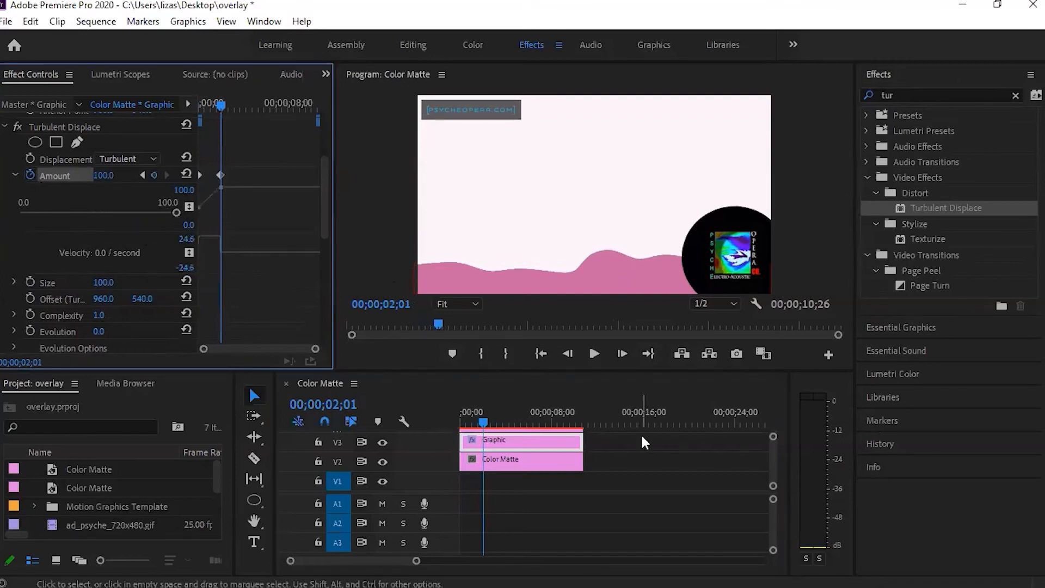
Add Turbulent Displace Amount keyframes of about 37.1 at 00;00;05;12 and a higher value at 00;00;09;14
left_click_drag(483, 423, 521, 425)
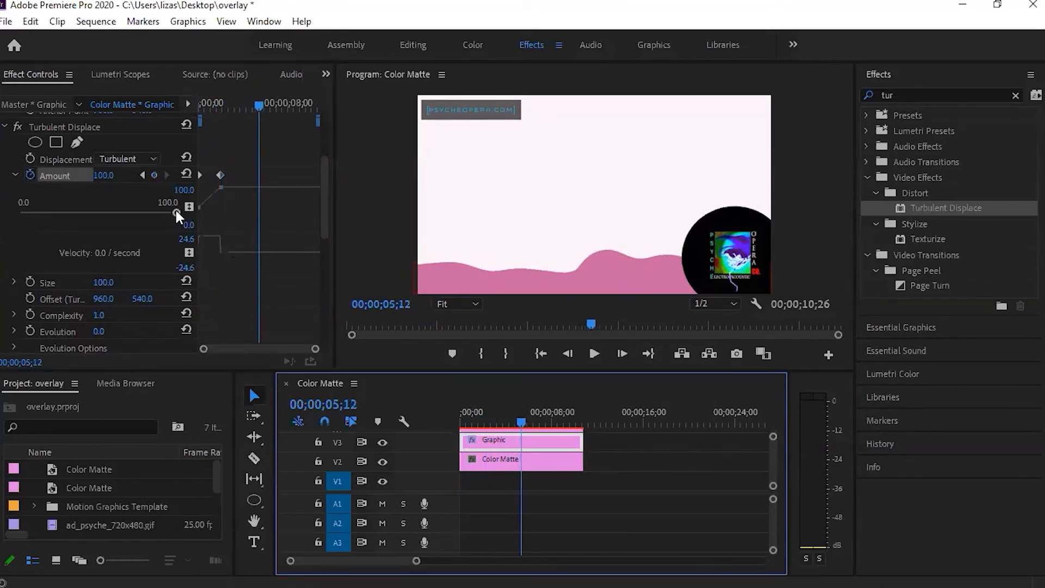
left_click_drag(176, 214, 78, 213)
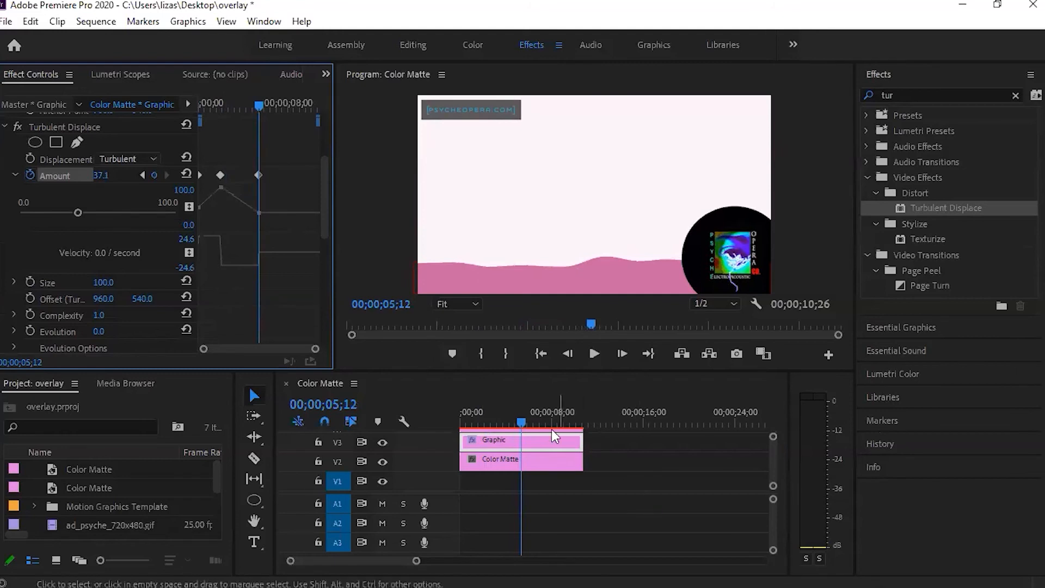
left_click_drag(522, 423, 572, 430)
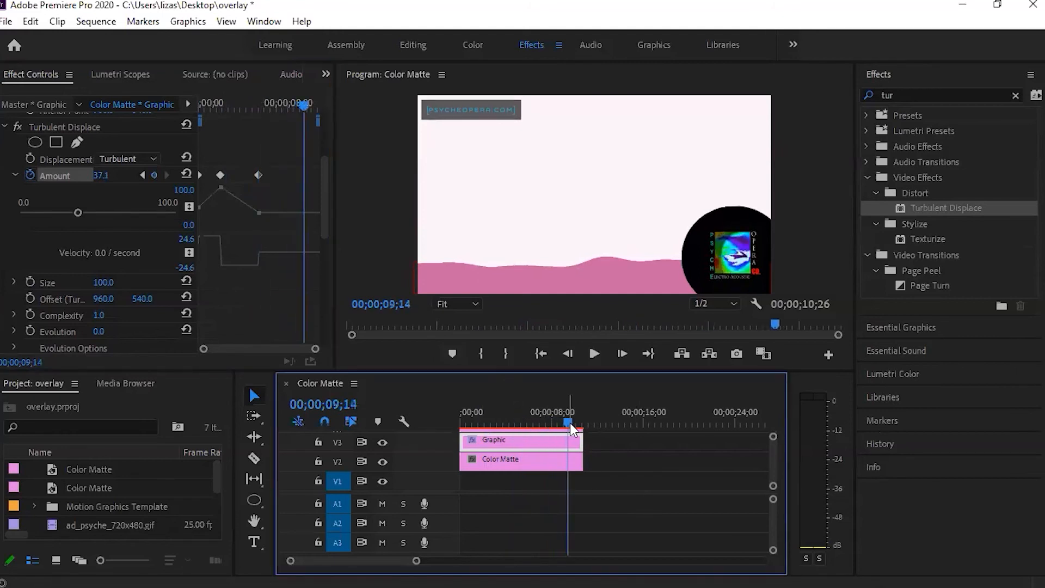
left_click_drag(77, 212, 191, 226)
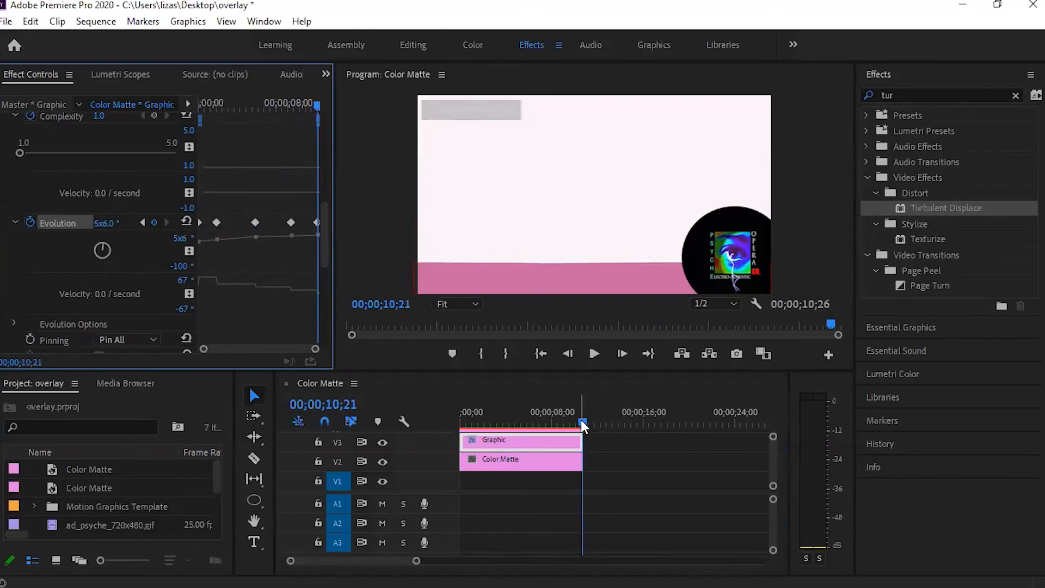
Play the full sequence from the start and scrub its middle to review the bar's wave animation
left_click(582, 426)
key("Home")
left_click(594, 354)
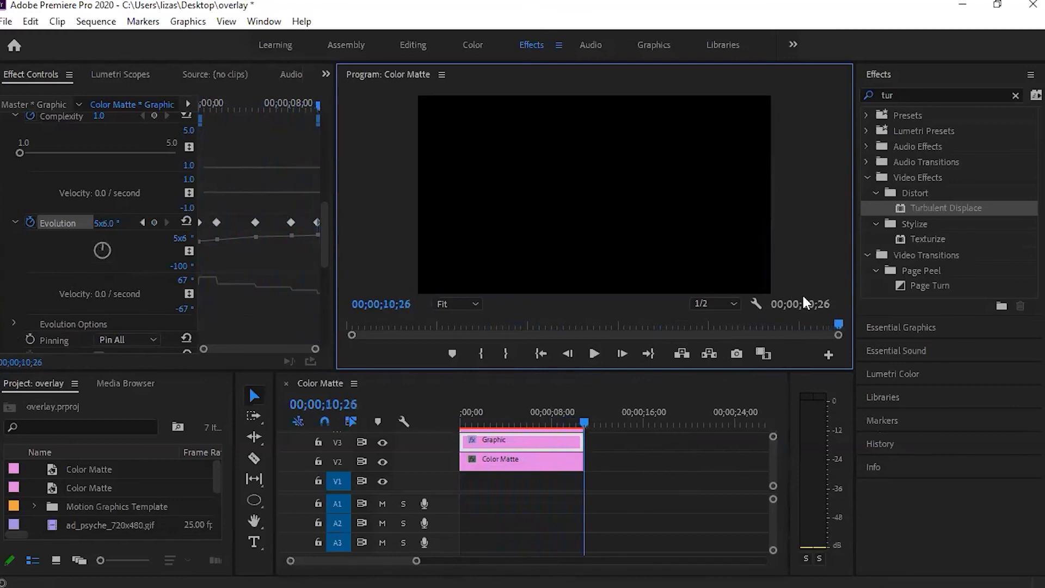
left_click(521, 423)
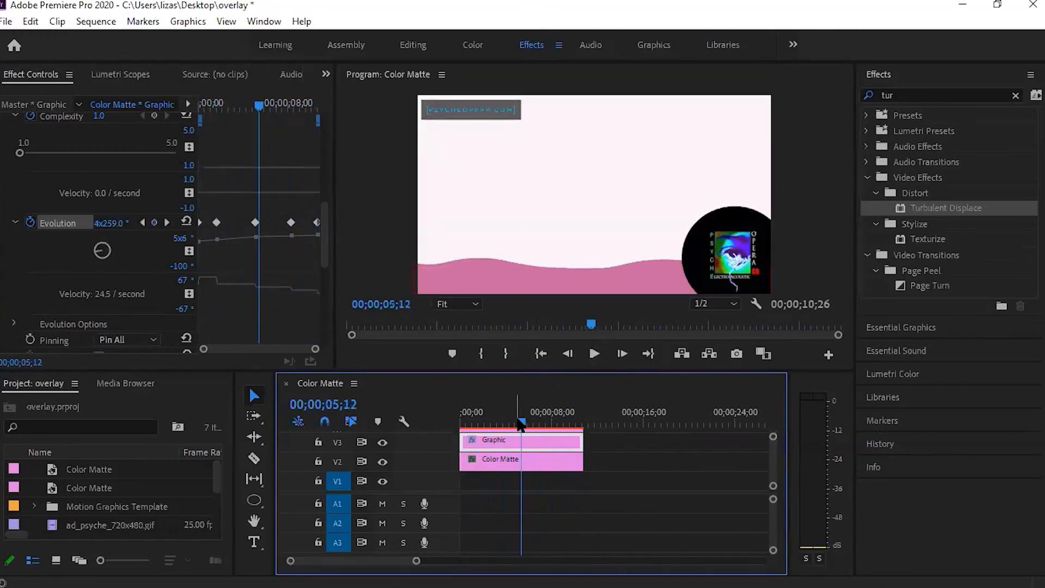
mouse_move(521, 423)
left_mouse_down()
mouse_move(484, 423)
mouse_move(543, 423)
mouse_move(459, 433)
mouse_move(582, 423)
mouse_move(537, 423)
left_mouse_up()
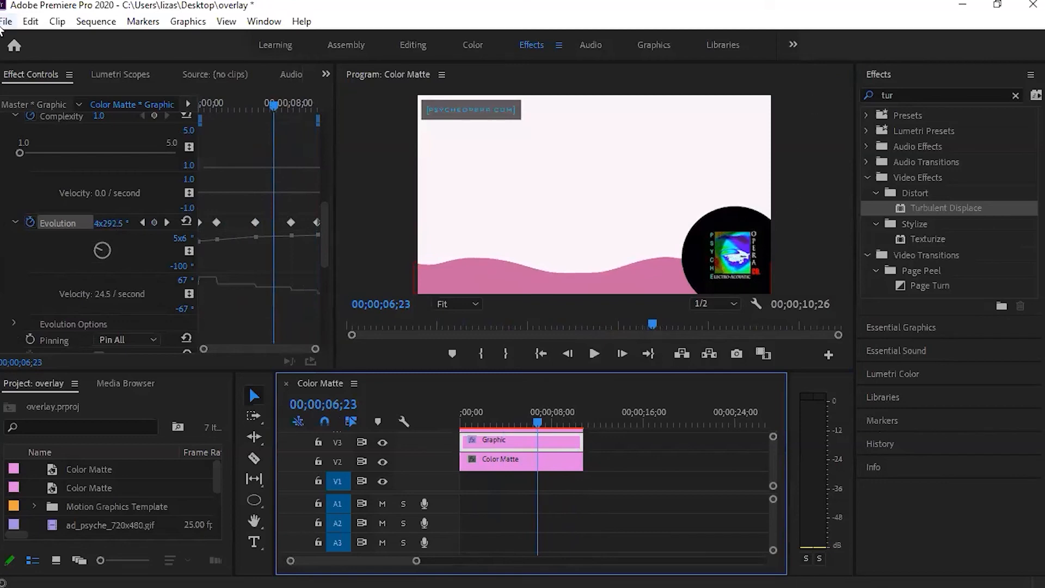
Save the overlay project and deselect the bar graphic
left_click(6, 22)
left_click(34, 199)
left_click(657, 537)
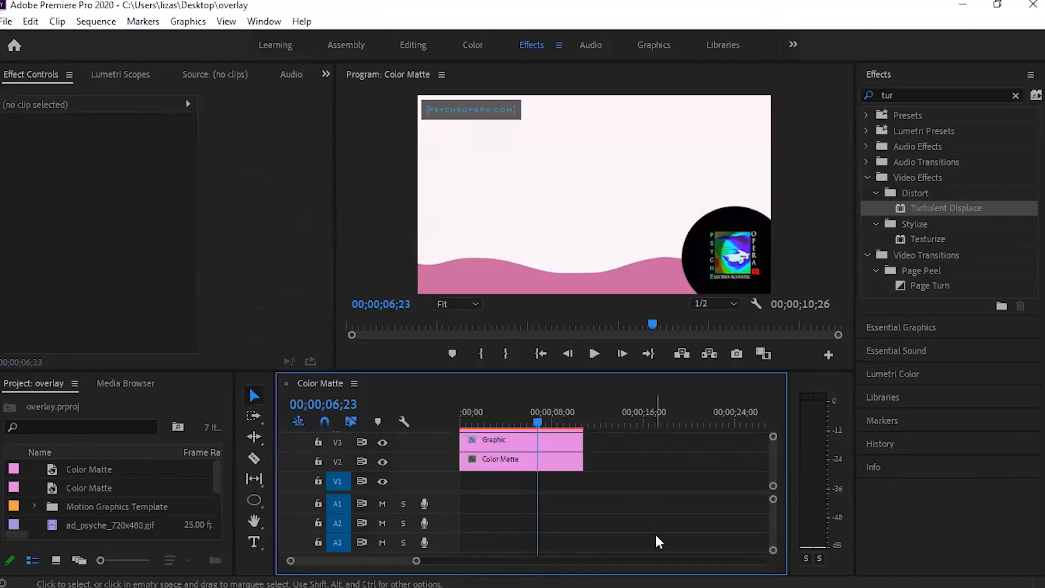
Delete the Color Matte background clip from V2 and check the overlay without it
left_click(565, 462)
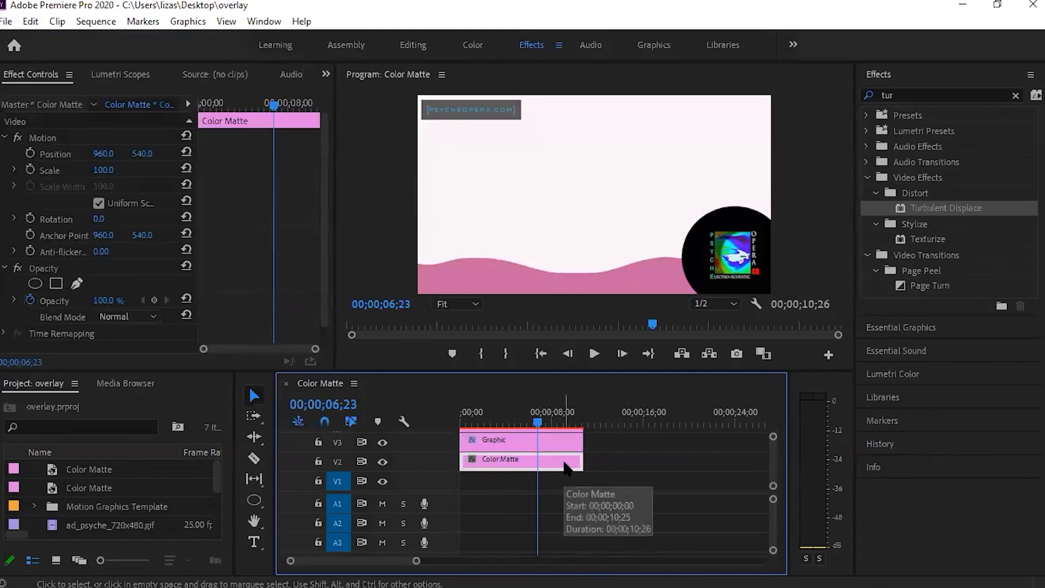
key("Delete")
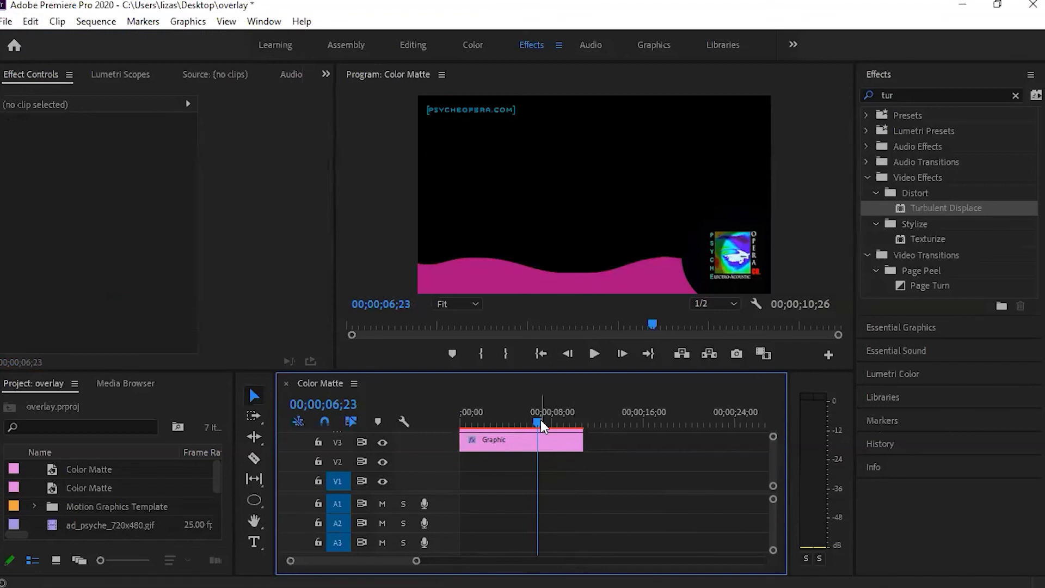
left_click_drag(539, 422, 531, 422)
Set up a media export of the entire sequence in QuickTime format with audio excluded
left_click(5, 22)
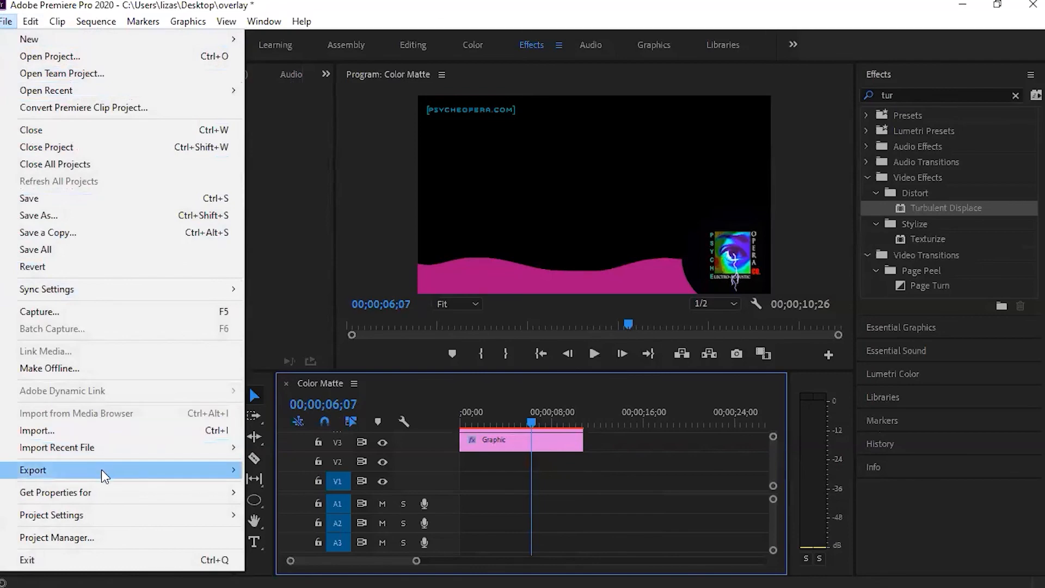
mouse_move(101, 469)
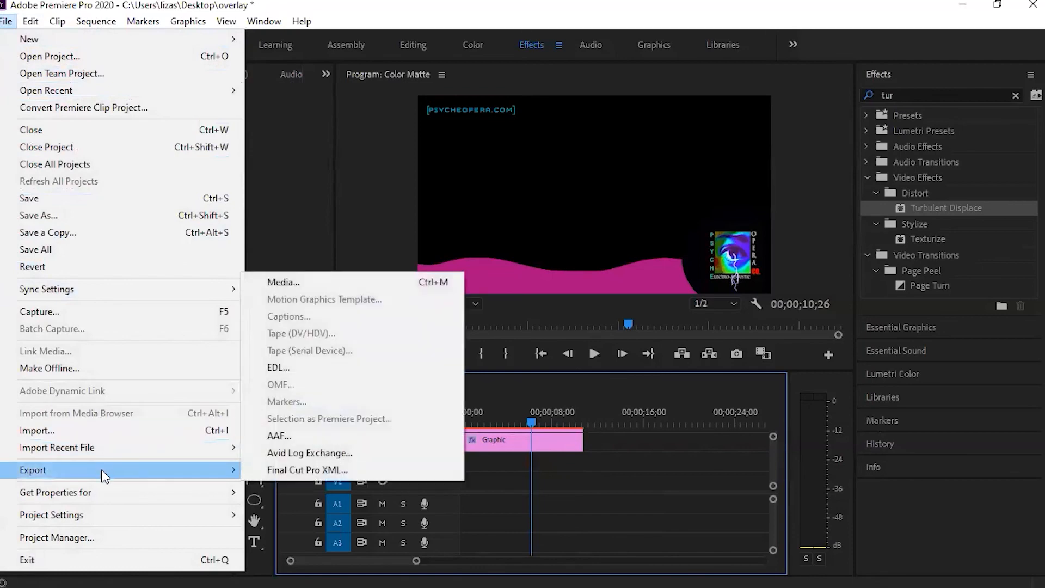
left_click(308, 283)
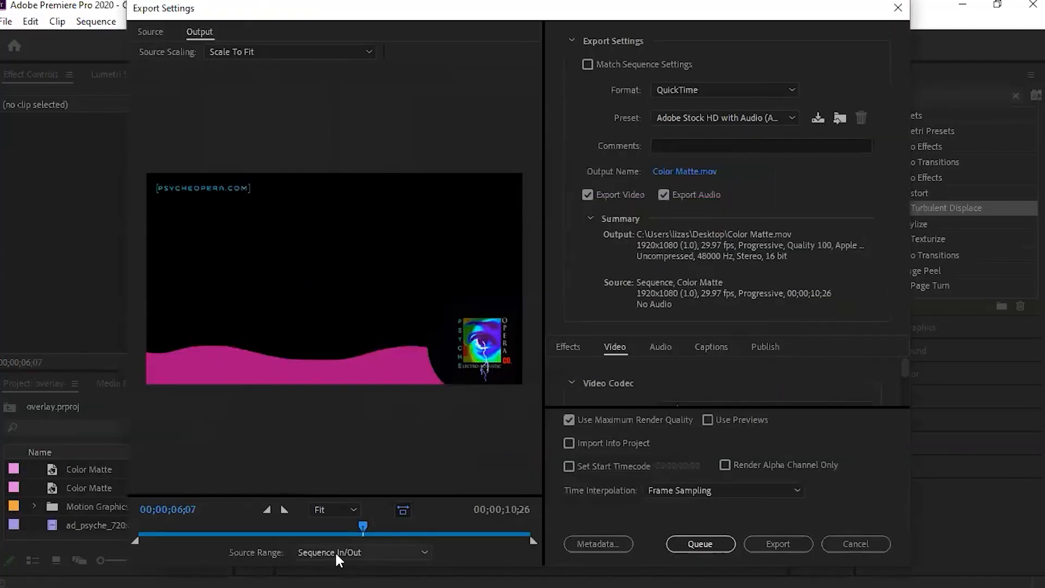
left_click(418, 551)
left_click(395, 483)
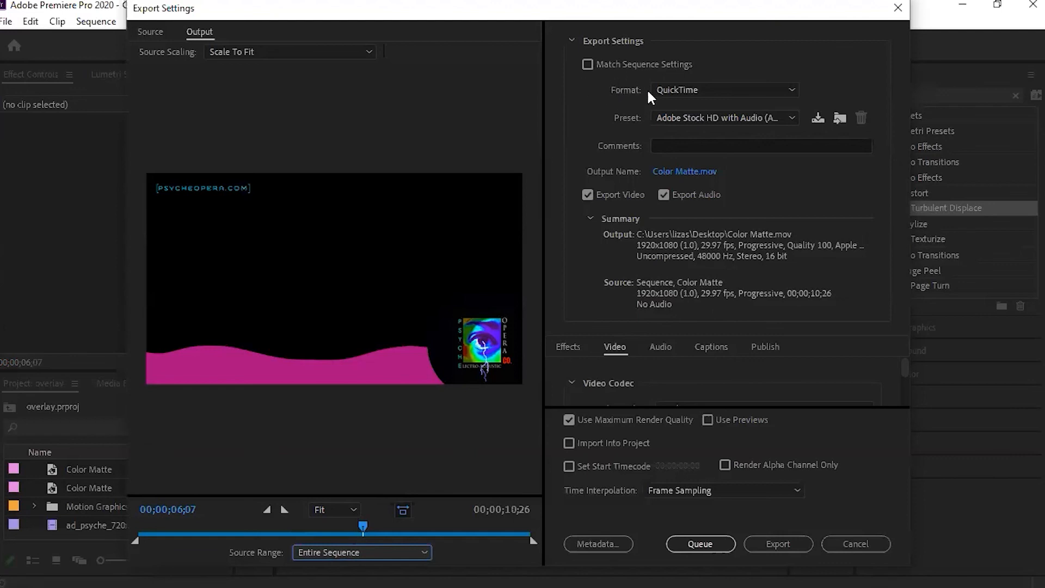
left_click(792, 90)
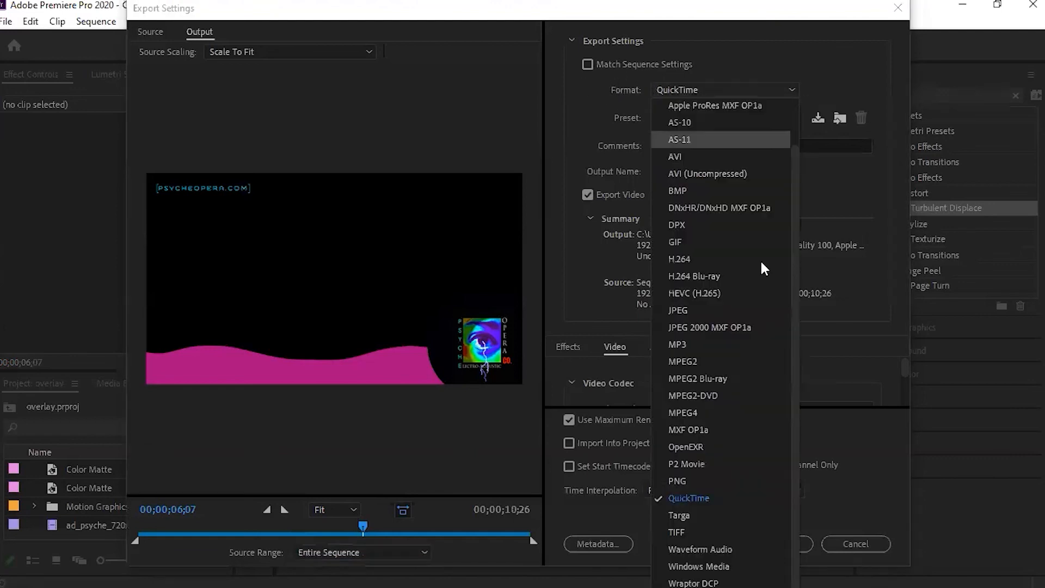
left_click(739, 502)
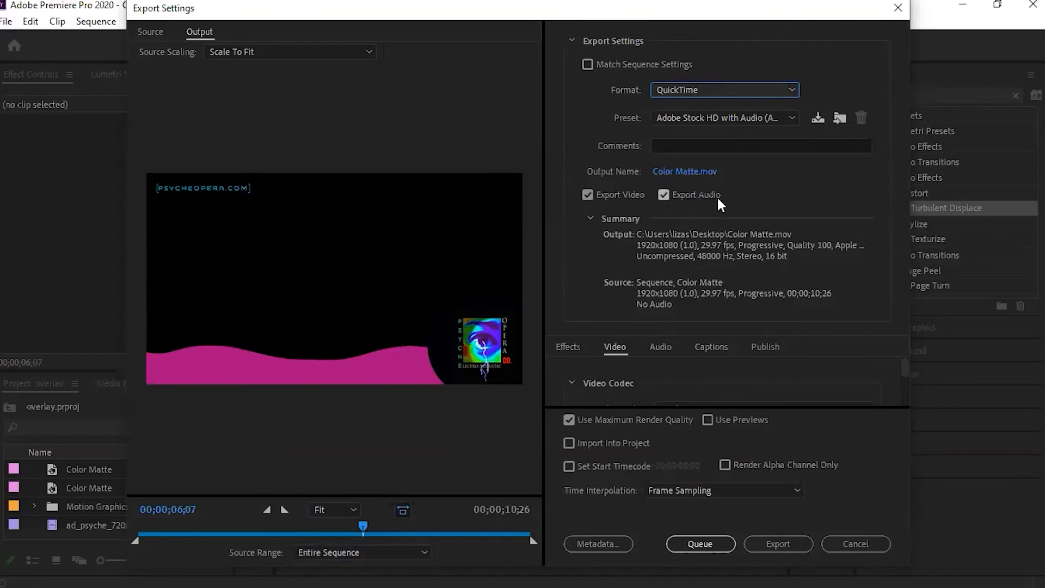
left_click(664, 196)
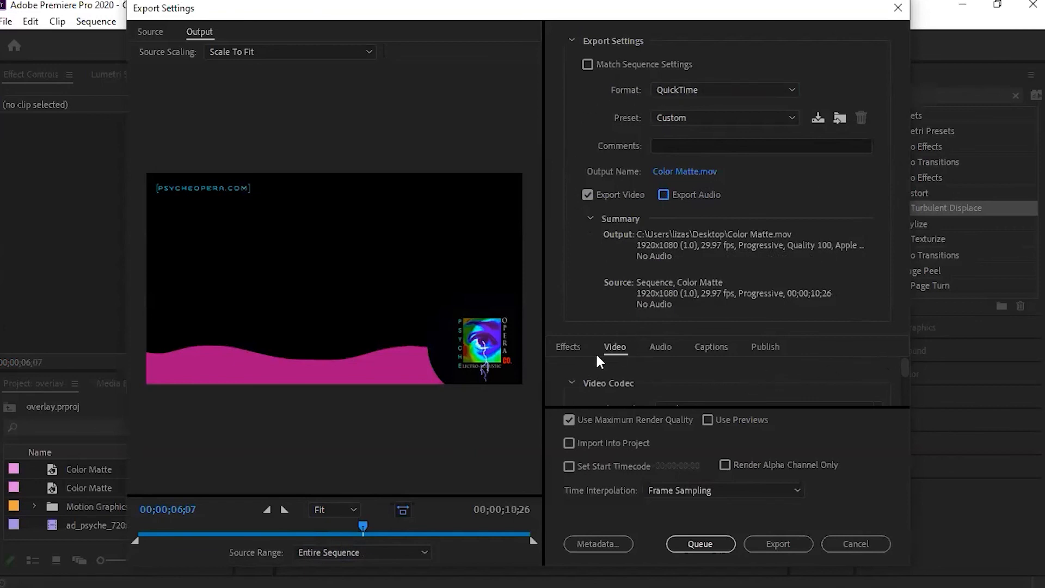
Set the export's video codec to Animation with a depth of 8-bpc + alpha
scroll(722, 381, "down", 1)
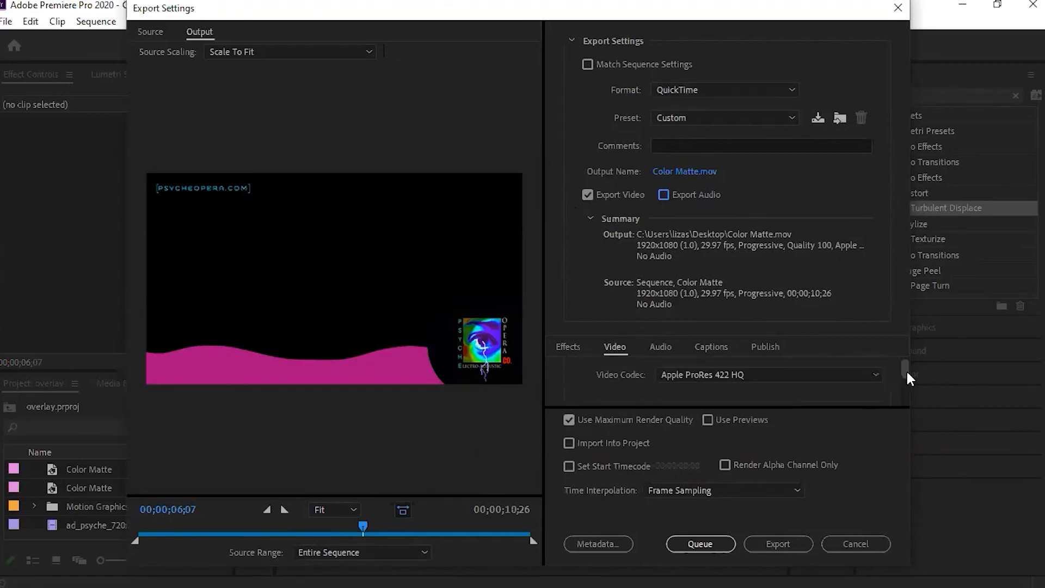
left_click(873, 374)
scroll(798, 68, "up", 2)
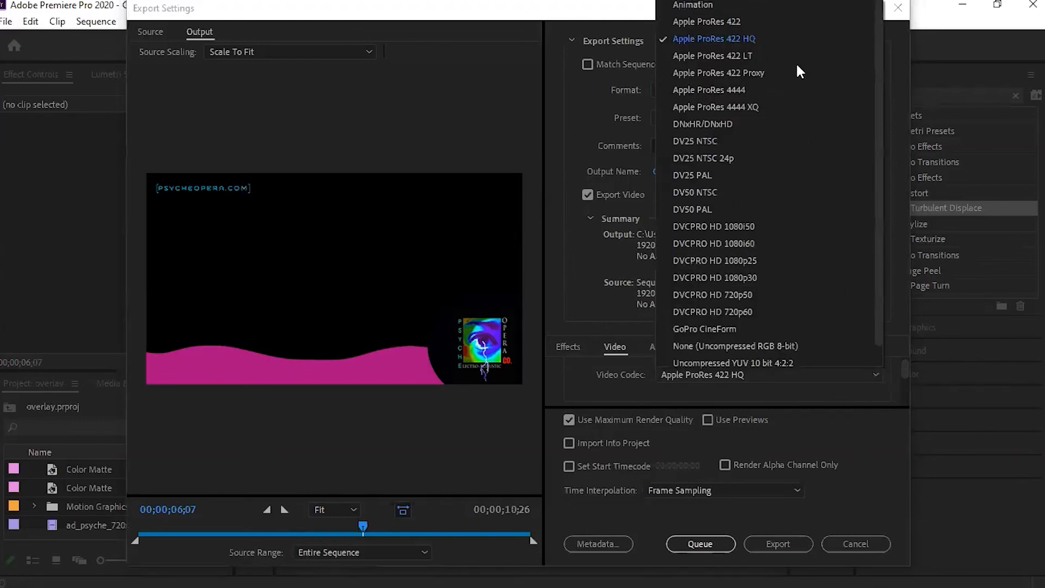
left_click(796, 5)
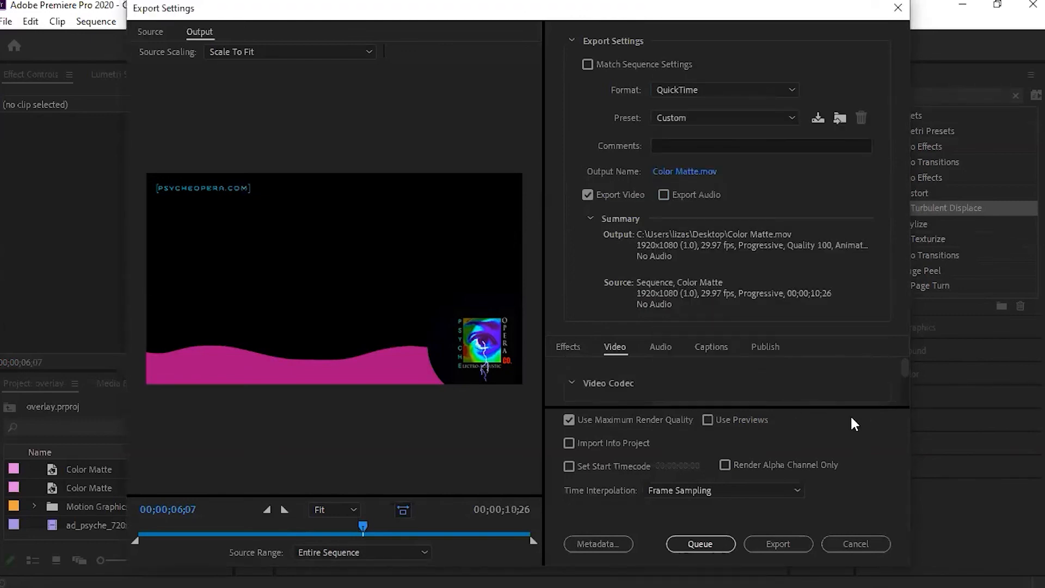
left_click_drag(903, 370, 901, 381)
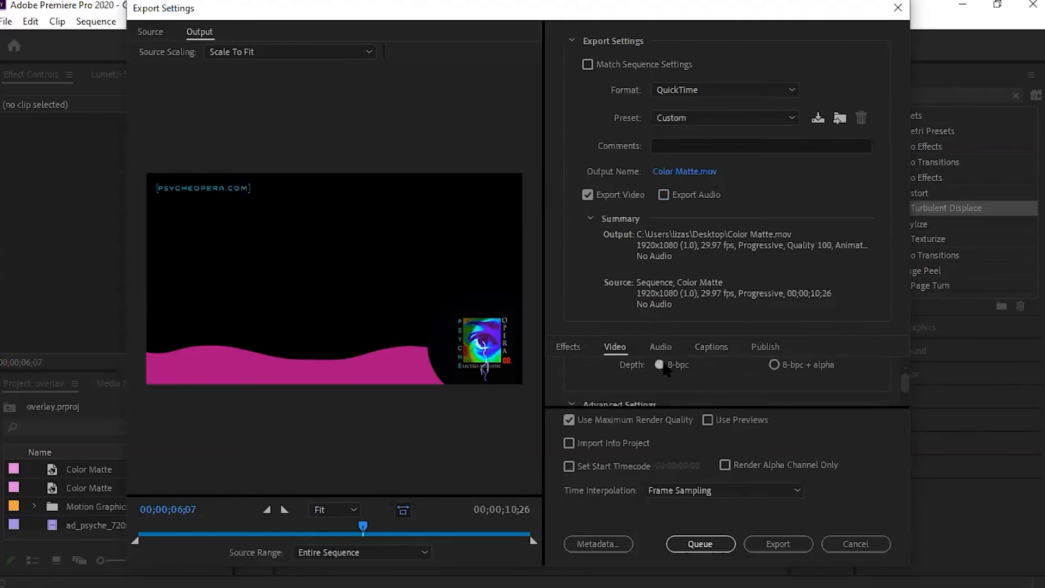
left_click(774, 362)
Name the output file psycheopera_livestream_overlay on the Desktop and export the video
left_click(680, 172)
type("psycheopera_livestream_overlay")
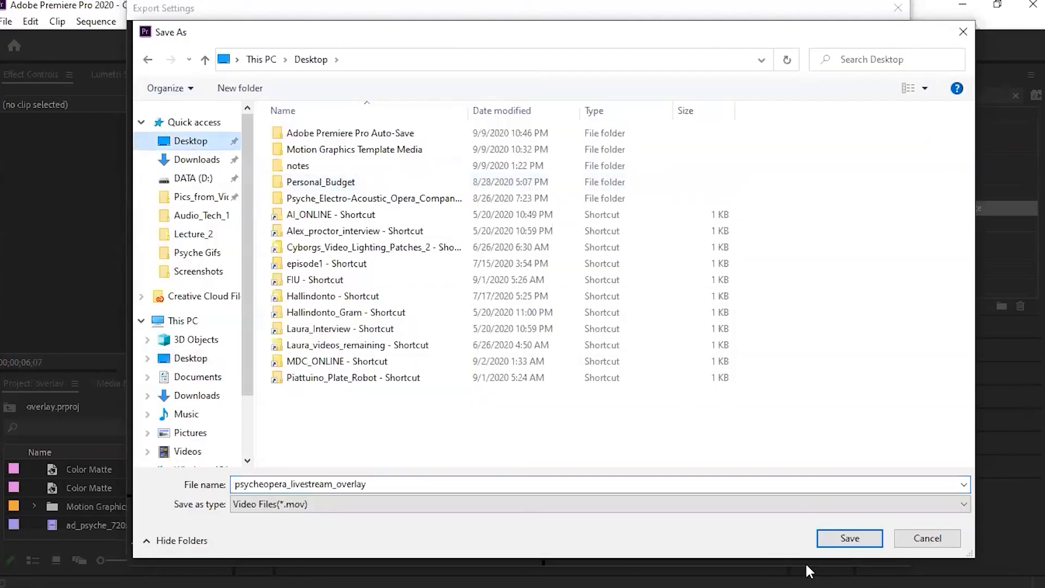
left_click(847, 539)
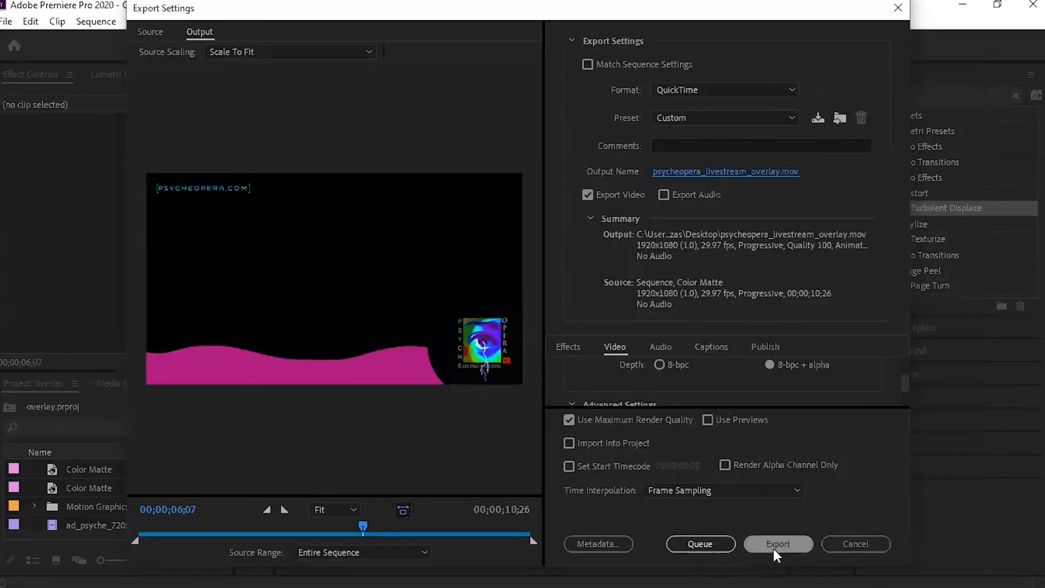
left_click(775, 544)
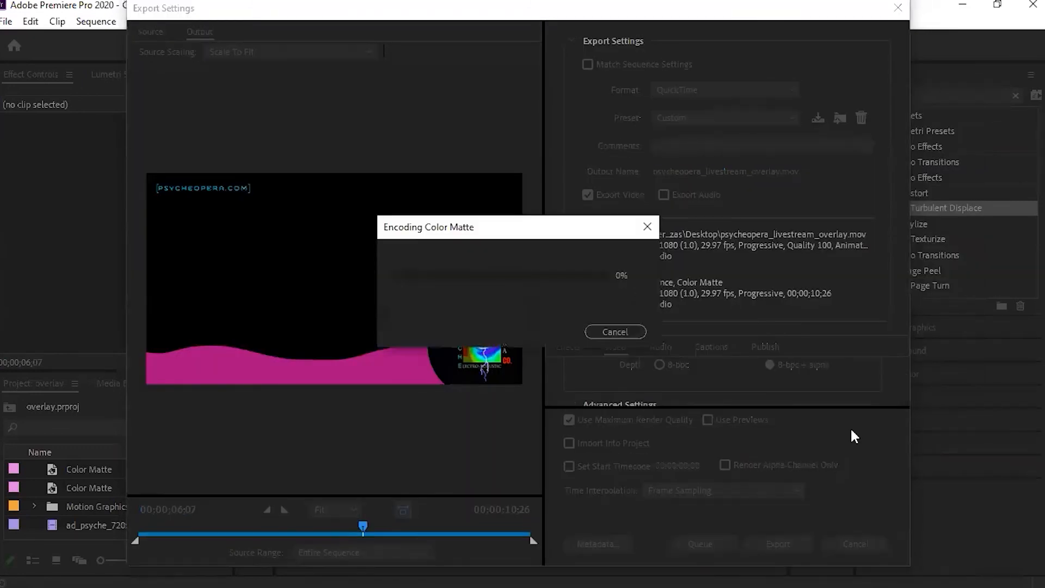